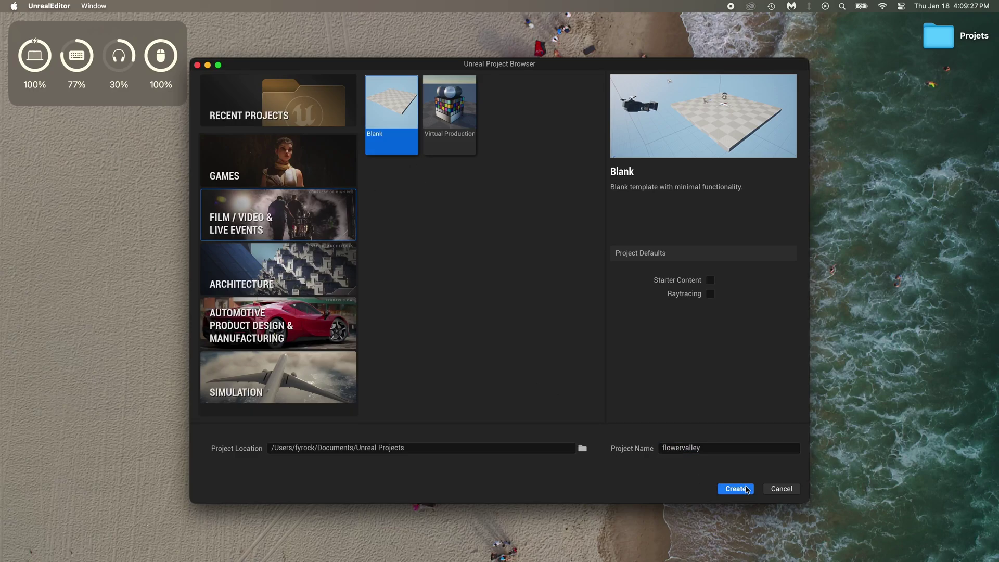
Step: Create the blank Film / Video & Live Events project flowervalley and start a new level from the Basic template
left_click(735, 489)
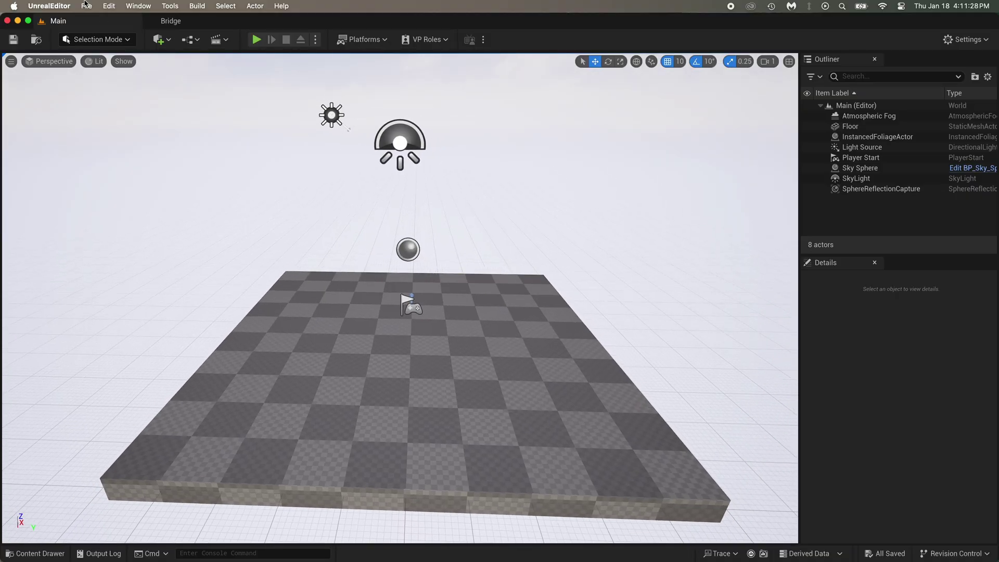
left_click(86, 6)
left_click(101, 22)
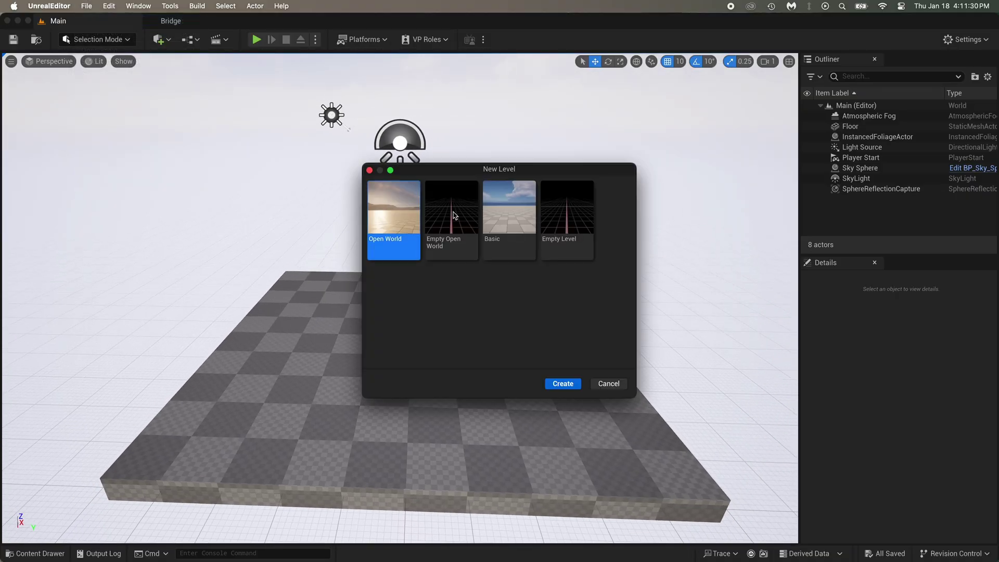
left_click(564, 384)
Step: Delete the floor from the new level and save the level as valley
right_click_drag(523, 300, 445, 180)
key("s")
left_click(397, 259)
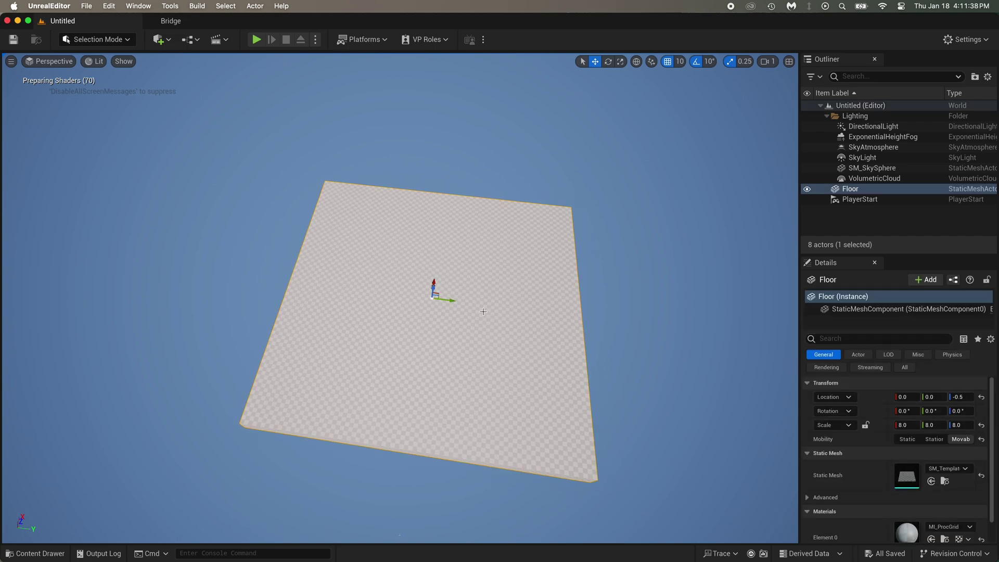
key("Delete")
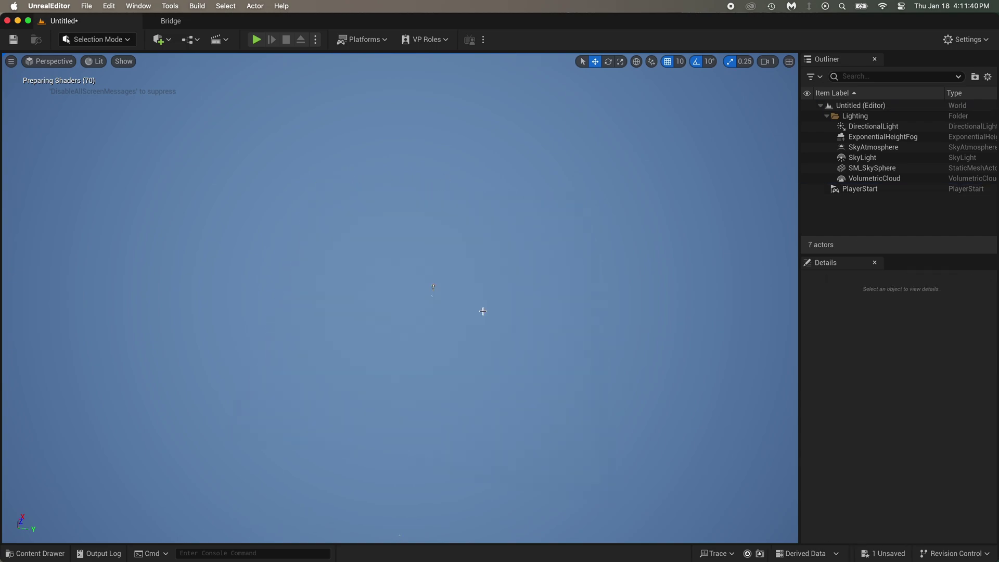
key("super+s")
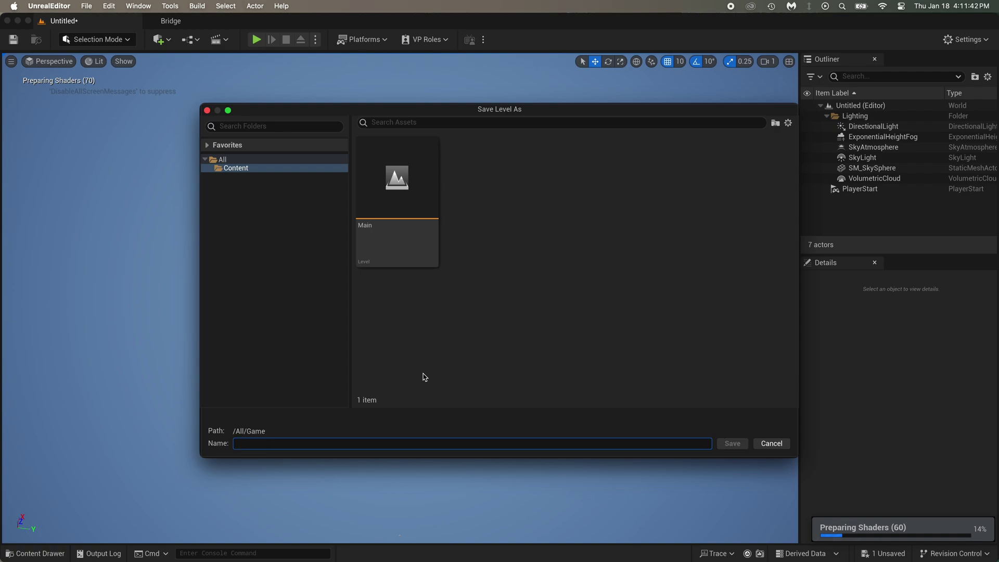
key("Return")
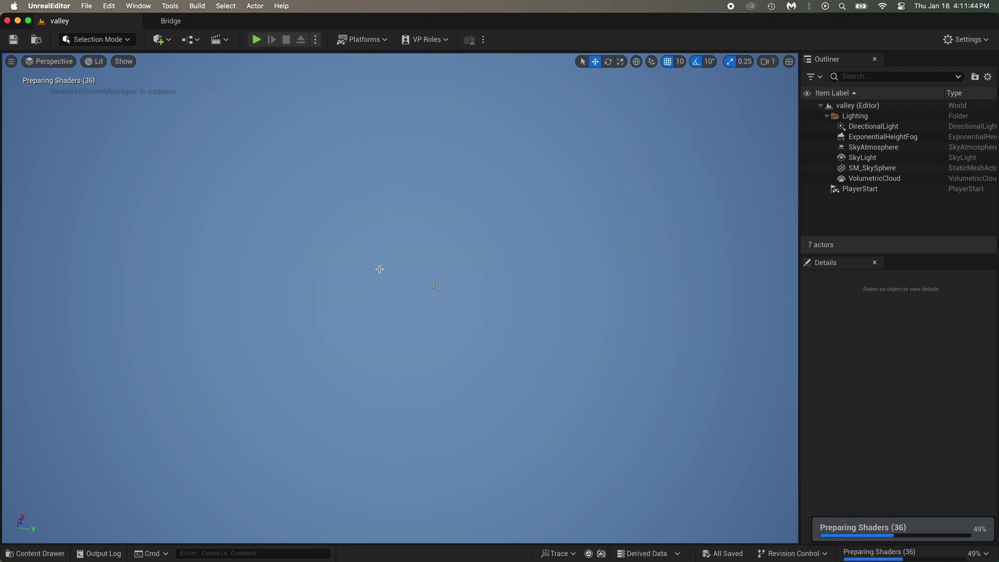
Step: Review the Main and valley level assets in the project's Content folder
key("ctrl+space")
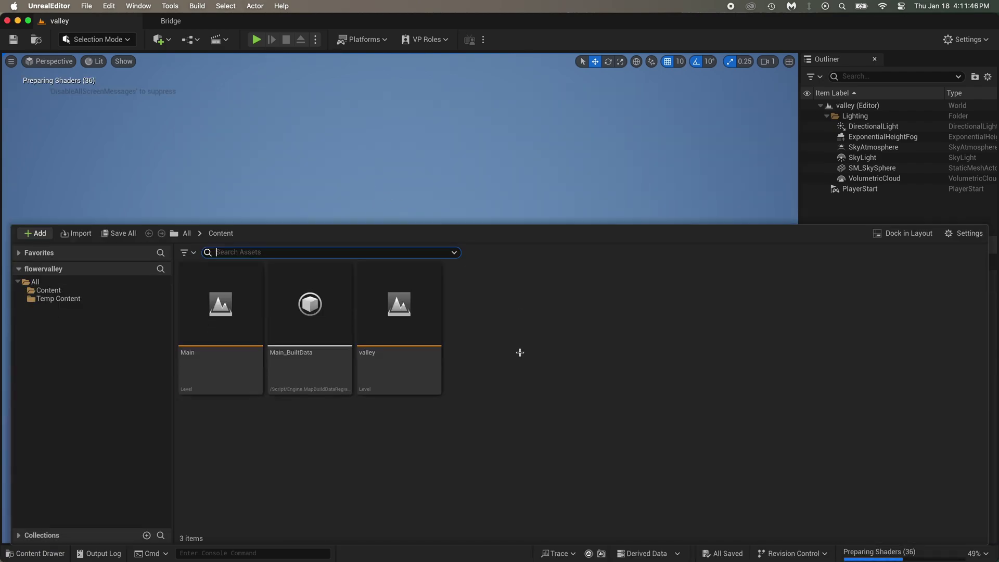
left_click(408, 333)
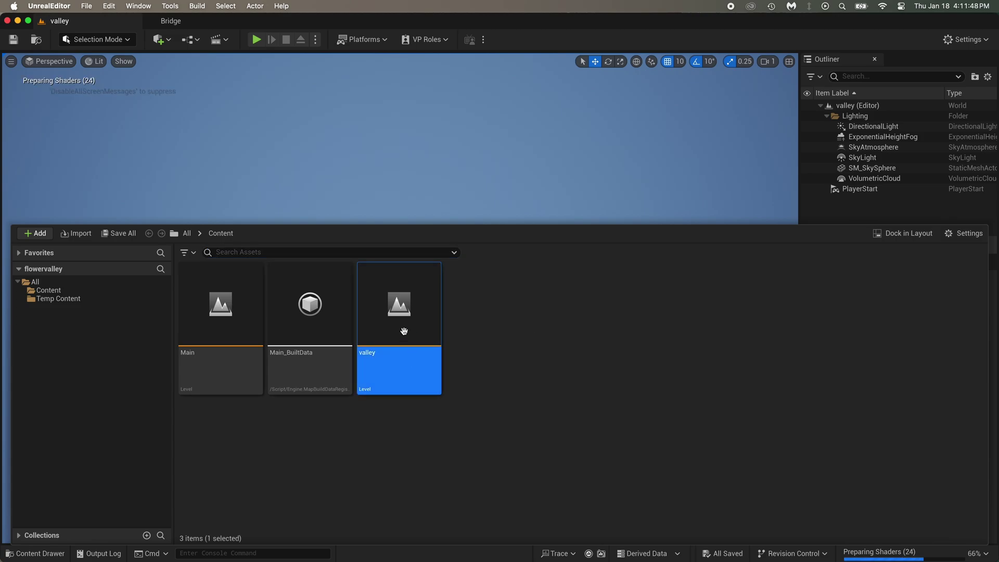
left_click(220, 312)
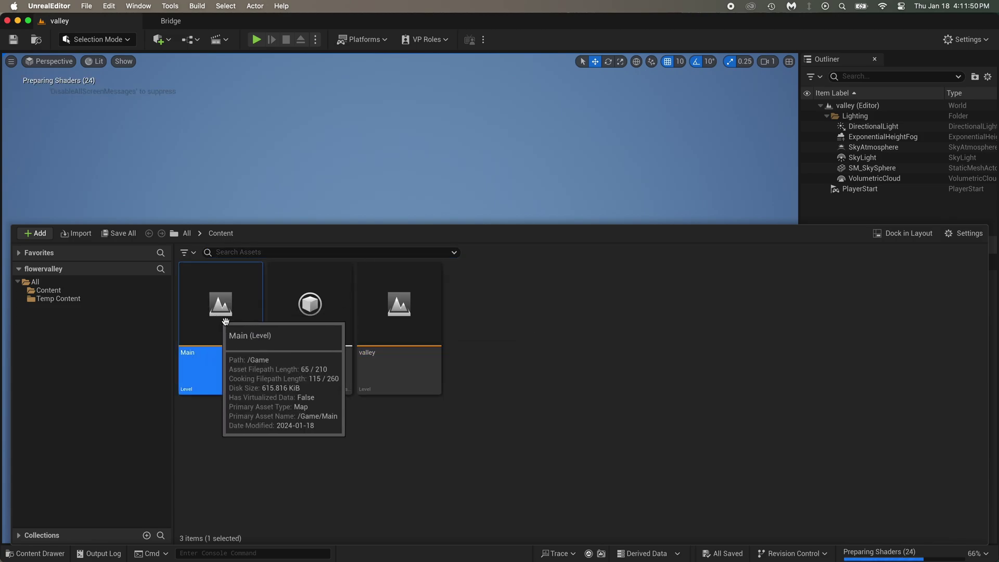
left_click(411, 312)
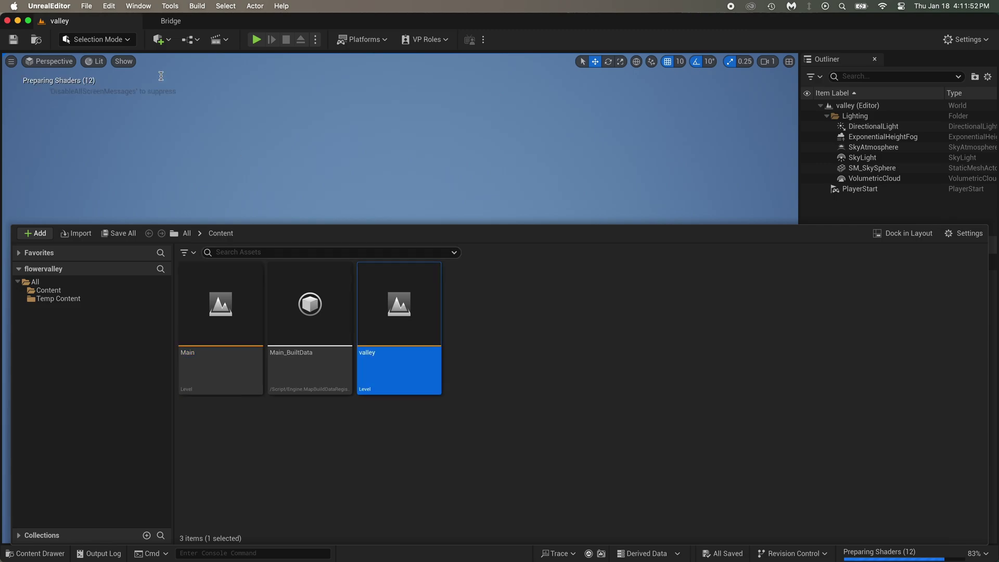
left_click(86, 6)
left_click(91, 11)
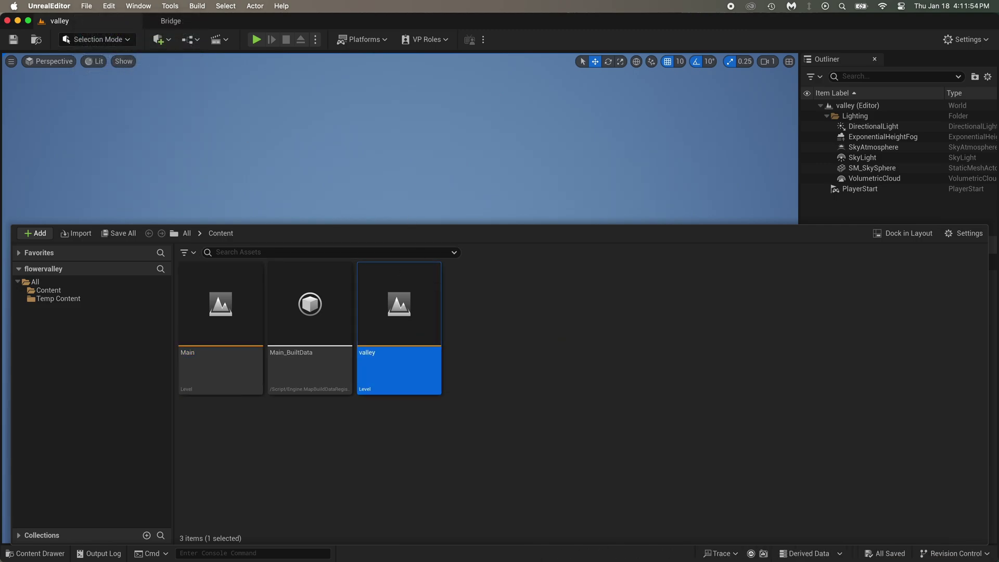
left_click(431, 205)
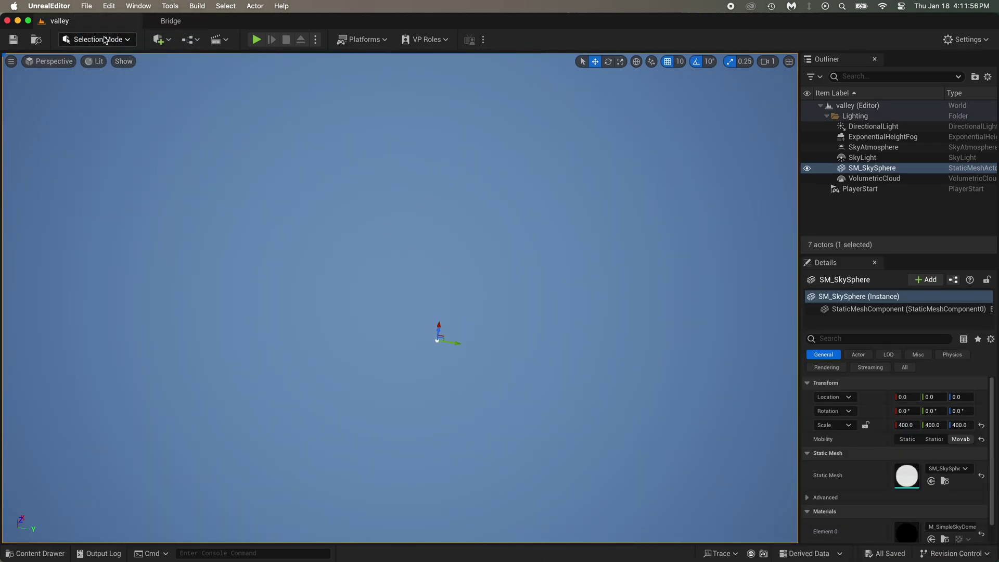
Step: Switch to Landscape mode and create a new landscape with 2 × 2 components
left_click(104, 40)
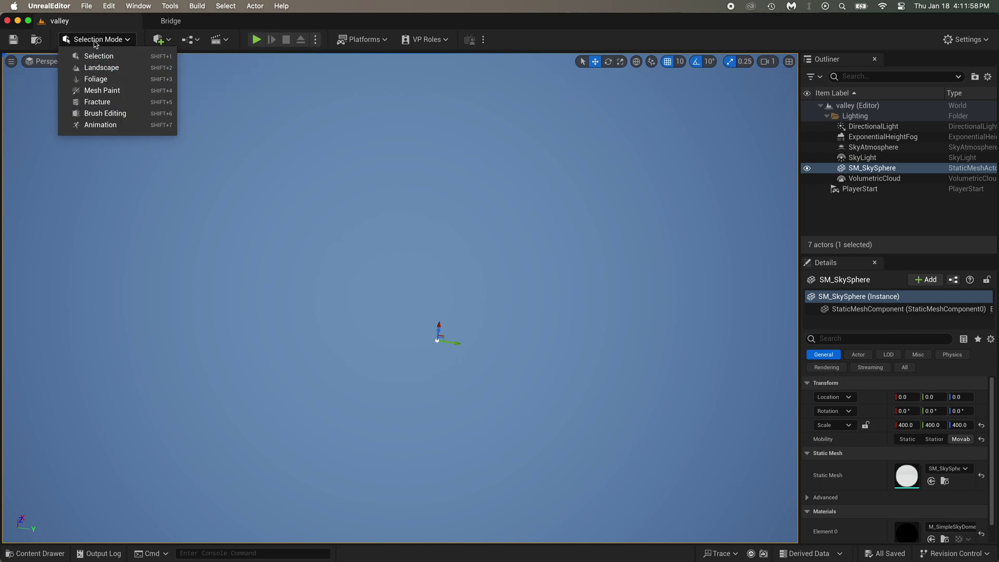
left_click(101, 68)
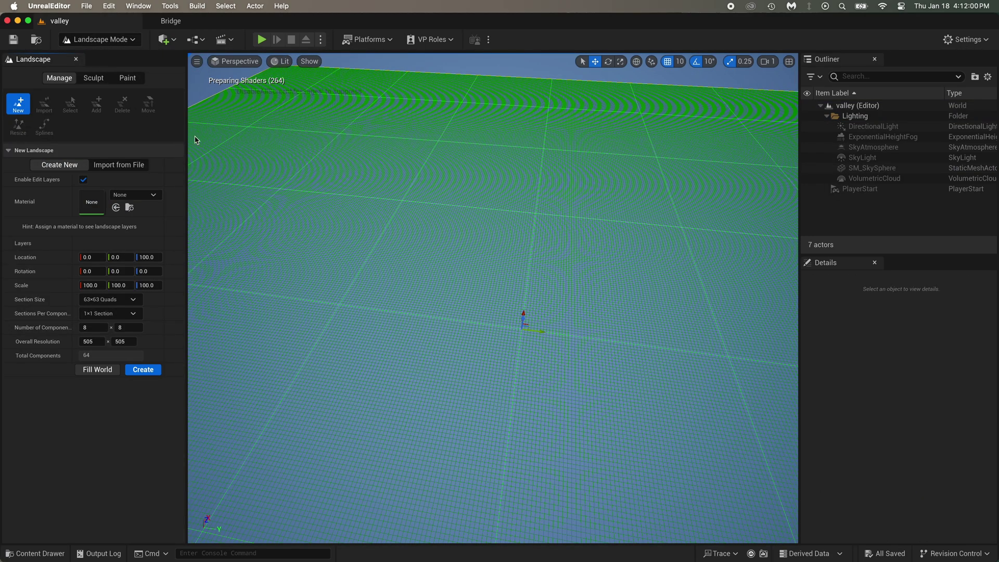
mouse_move(452, 235)
right_mouse_down()
mouse_move(500, 202)
mouse_move(451, 236)
right_mouse_up()
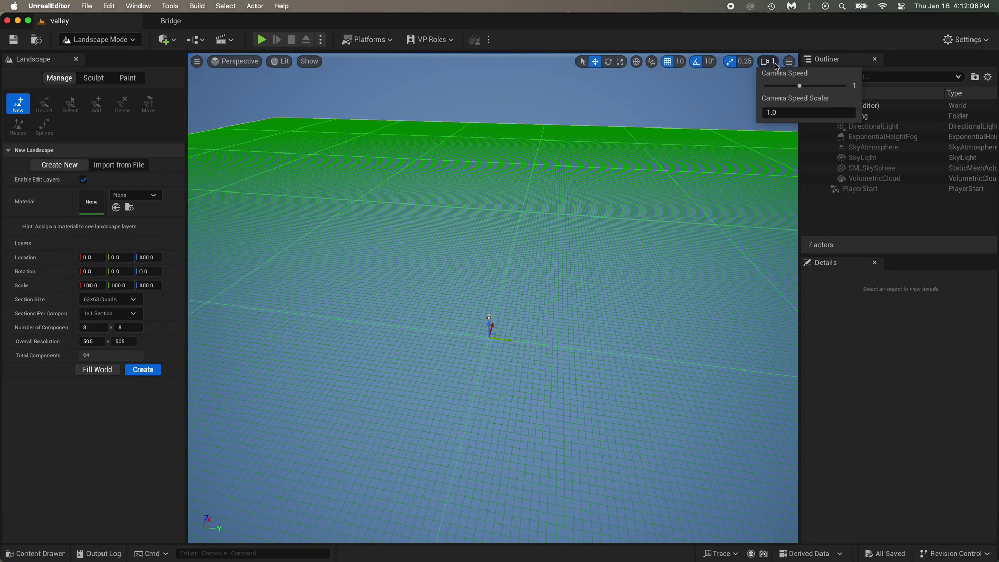
right_click_drag(489, 270, 599, 249)
right_click_drag(497, 224, 549, 199)
key("w")
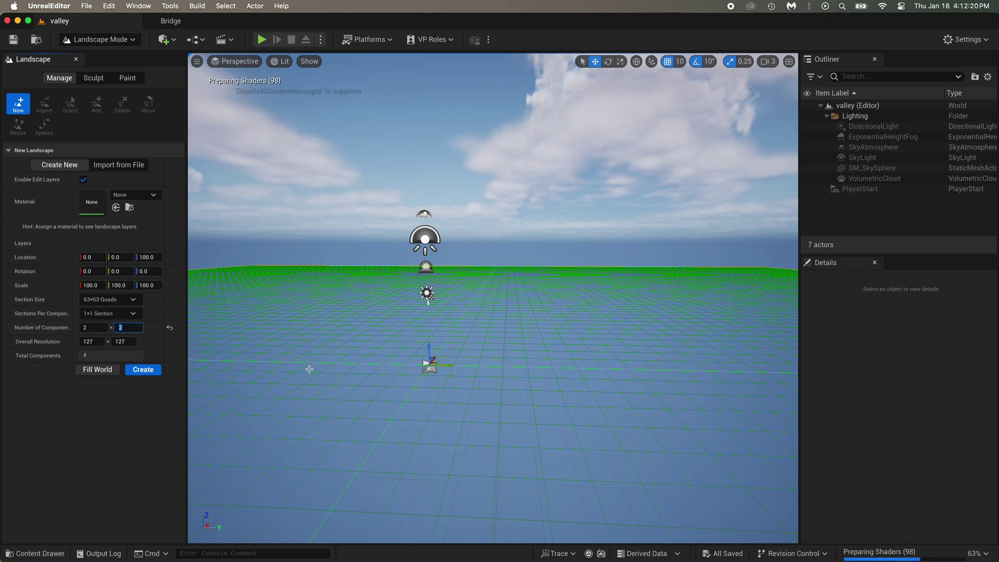
key("s")
mouse_move(494, 281)
right_mouse_down()
mouse_move(507, 333)
mouse_move(515, 312)
mouse_move(494, 318)
mouse_move(492, 332)
mouse_move(442, 328)
mouse_move(265, 362)
mouse_move(507, 268)
mouse_move(547, 258)
mouse_move(531, 270)
mouse_move(547, 276)
mouse_move(567, 244)
right_mouse_up()
key("w")
left_click(143, 369)
Step: Try sculpting a broad ridge along the landscape's near edge with a tool strength of 0.404 and a brush size of 2048
key("s")
key("e")
key("d")
key("s")
key("q")
key("s")
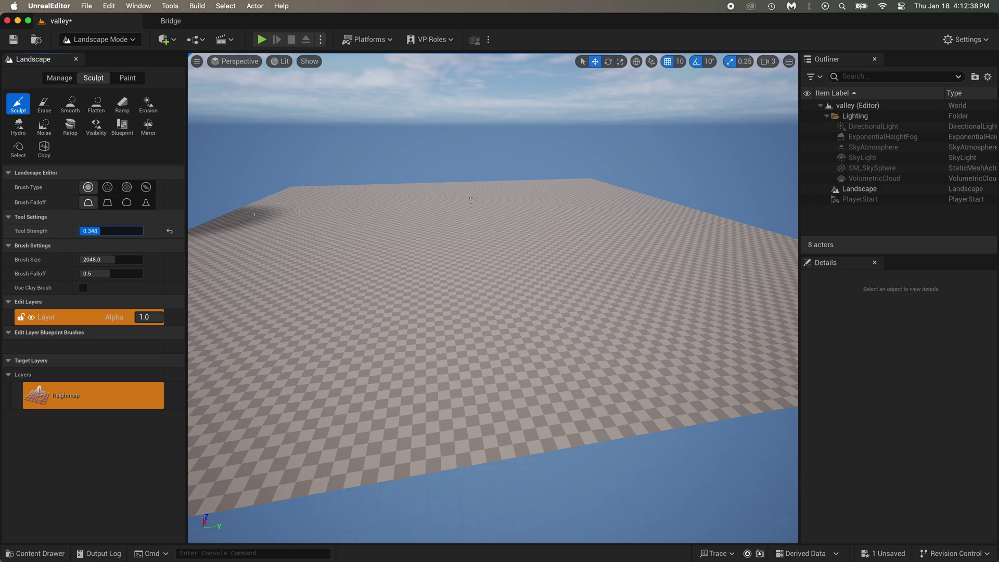
mouse_move(312, 417)
left_mouse_down()
mouse_move(442, 333)
mouse_move(734, 307)
left_mouse_up()
right_click_drag(406, 333, 444, 298)
key("w")
Step: Undo all sculpting strokes made on the landscape
key("super+z")
key("super+z")
key("super+z")
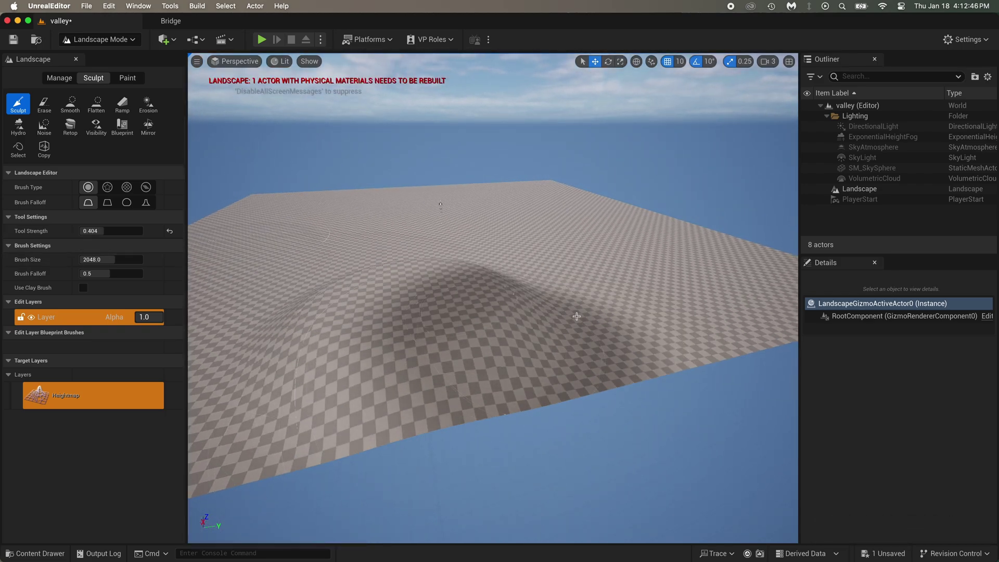
key("super+z")
key("super+z")
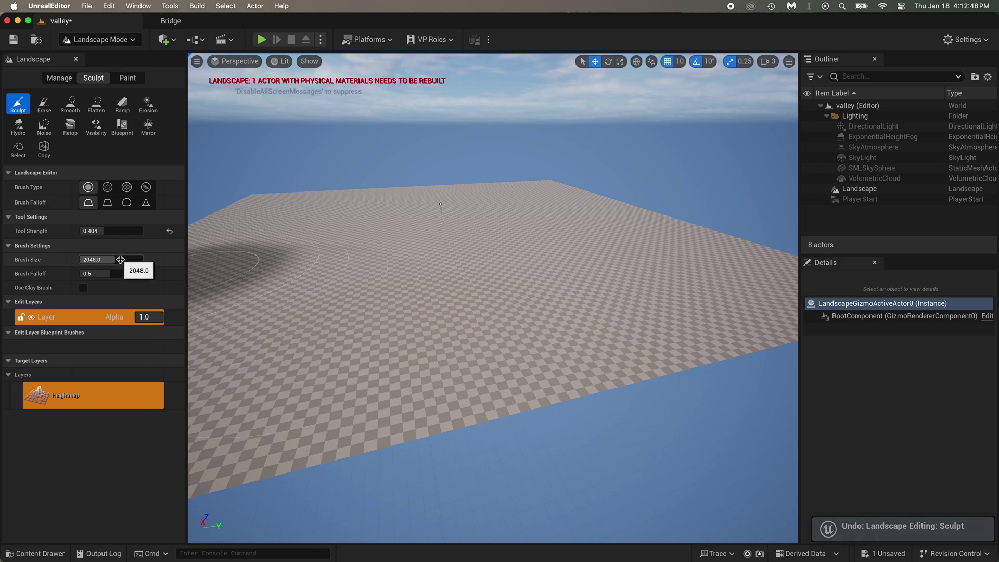
Step: Try a sculpt stroke with tool strength 1.0 and a brush size of about 1361, and undo it
mouse_move(95, 259)
left_mouse_down()
mouse_move(142, 259)
mouse_move(115, 260)
left_mouse_up()
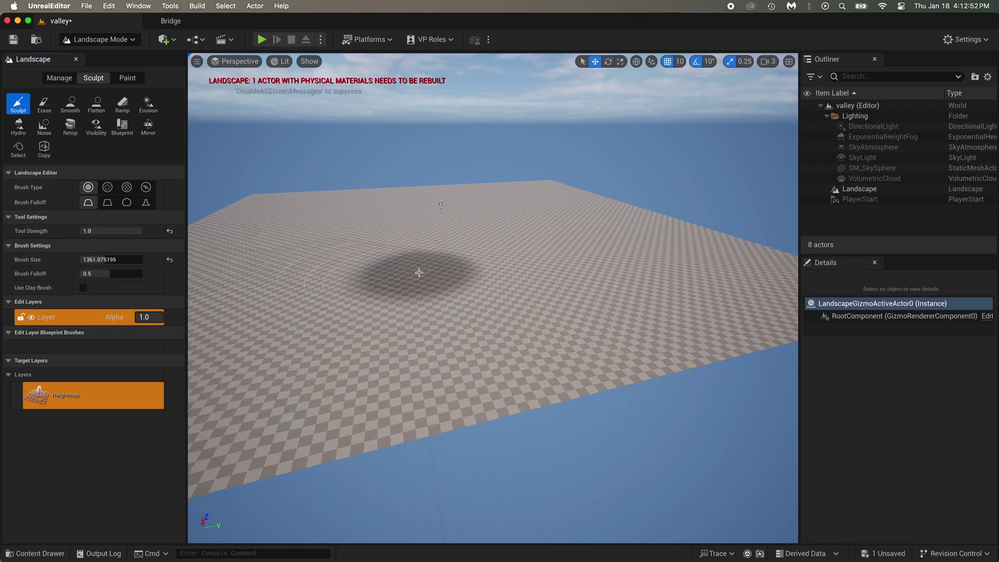
left_click_drag(419, 236, 419, 236)
key("super+z")
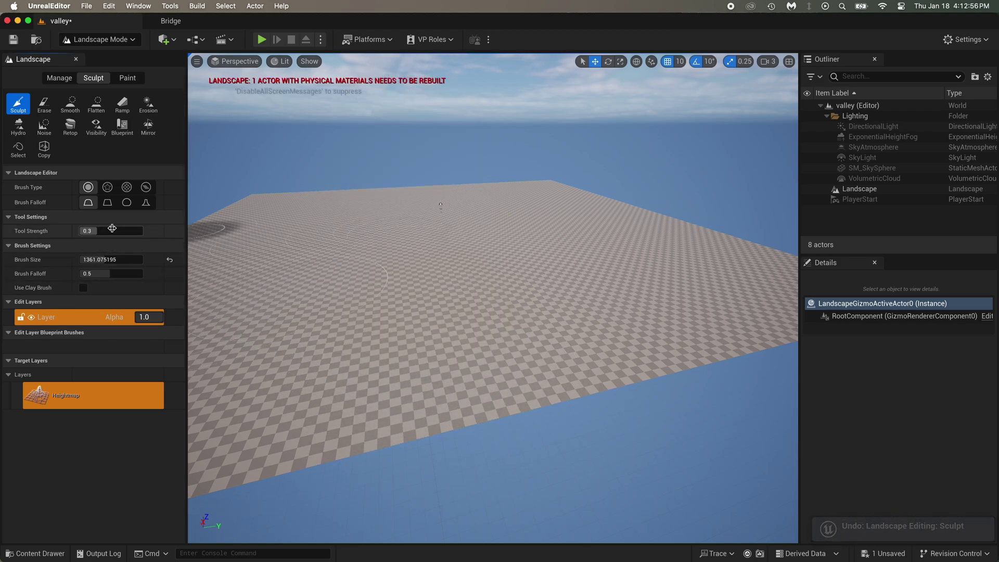
Step: Sculpt gentle hills along the landscape's near edge with tool strength 0.116 and a brush size of about 1572
mouse_move(552, 354)
right_mouse_down()
mouse_move(577, 349)
mouse_move(520, 349)
right_mouse_up()
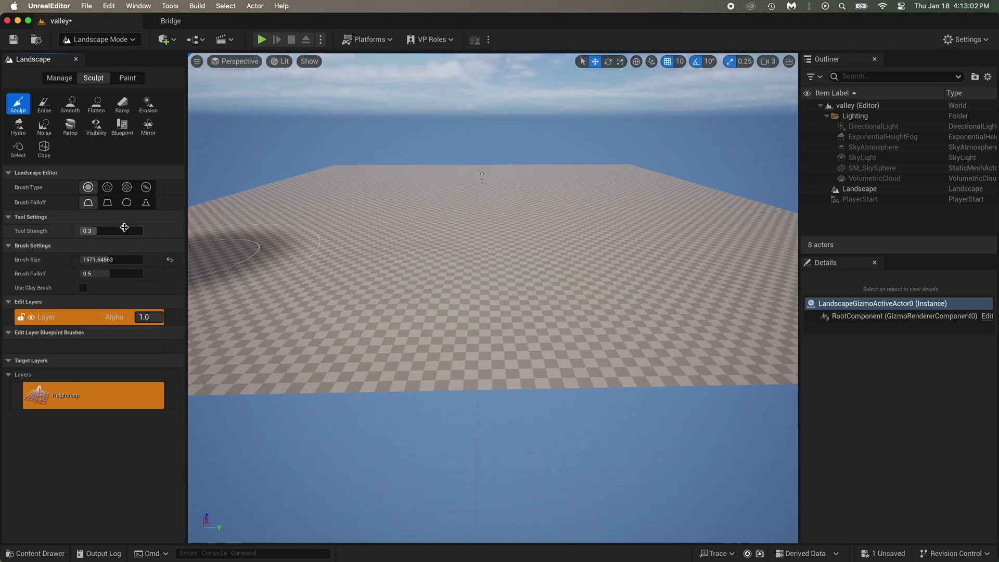
left_click_drag(89, 231, 85, 230)
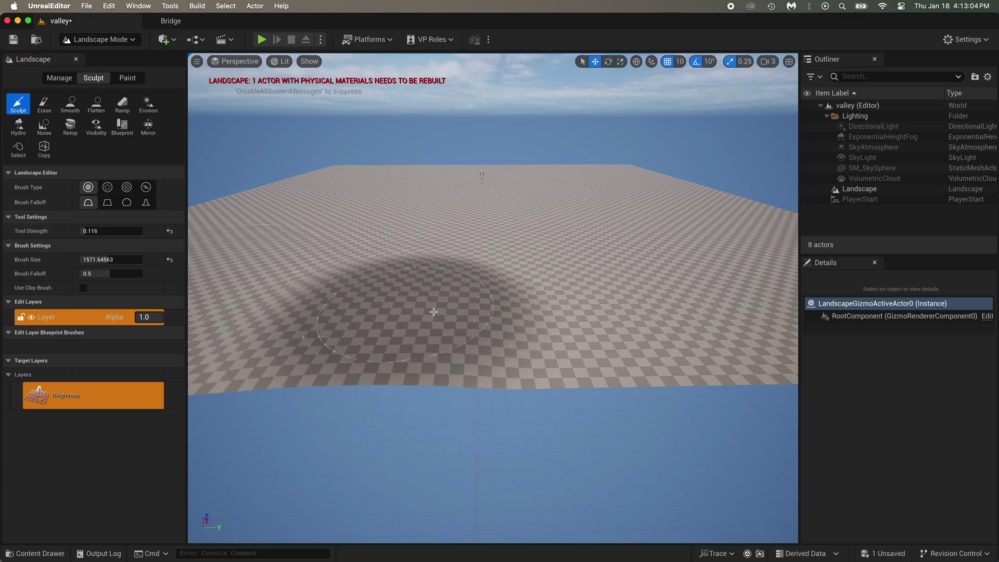
mouse_move(434, 312)
left_mouse_down()
mouse_move(673, 320)
mouse_move(462, 274)
mouse_move(661, 311)
left_mouse_up()
key("w")
mouse_move(660, 310)
right_mouse_down()
mouse_move(687, 316)
mouse_move(641, 345)
right_mouse_up()
left_click_drag(435, 306, 541, 286)
Step: Sculpt more low hills farther back across the landscape to form a shallow valley
mouse_move(542, 286)
right_mouse_down()
mouse_move(539, 251)
mouse_move(556, 266)
mouse_move(527, 217)
mouse_move(513, 217)
mouse_move(525, 226)
right_mouse_up()
key("w")
key("e")
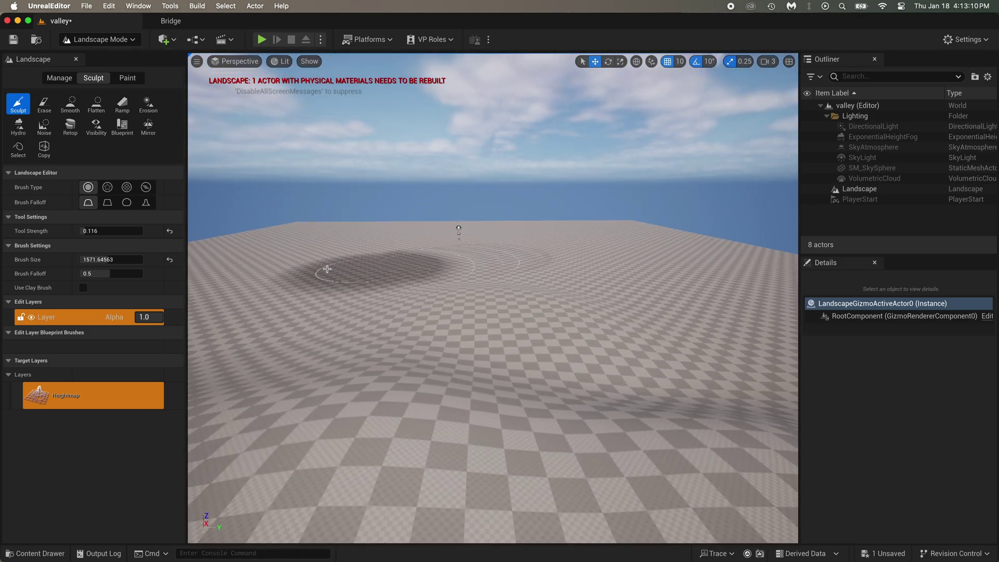
mouse_move(496, 255)
left_mouse_down()
mouse_move(583, 291)
mouse_move(364, 267)
mouse_move(469, 271)
mouse_move(477, 371)
left_mouse_up()
key("q")
right_click_drag(478, 372, 474, 352)
key("e")
key("q")
right_click_drag(521, 264, 520, 263)
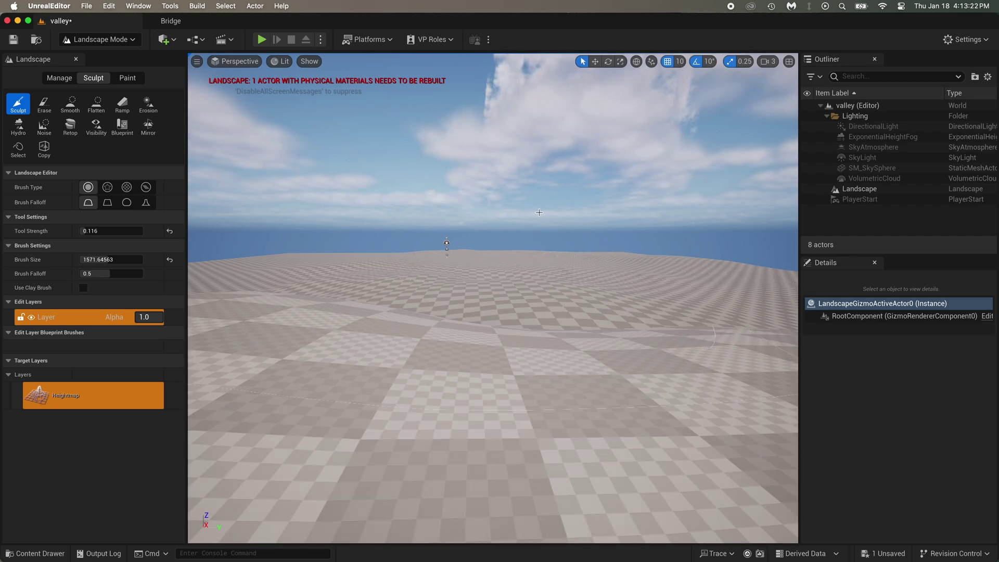
Step: Return to Selection mode and briefly play-test the level in the viewport
left_click(103, 39)
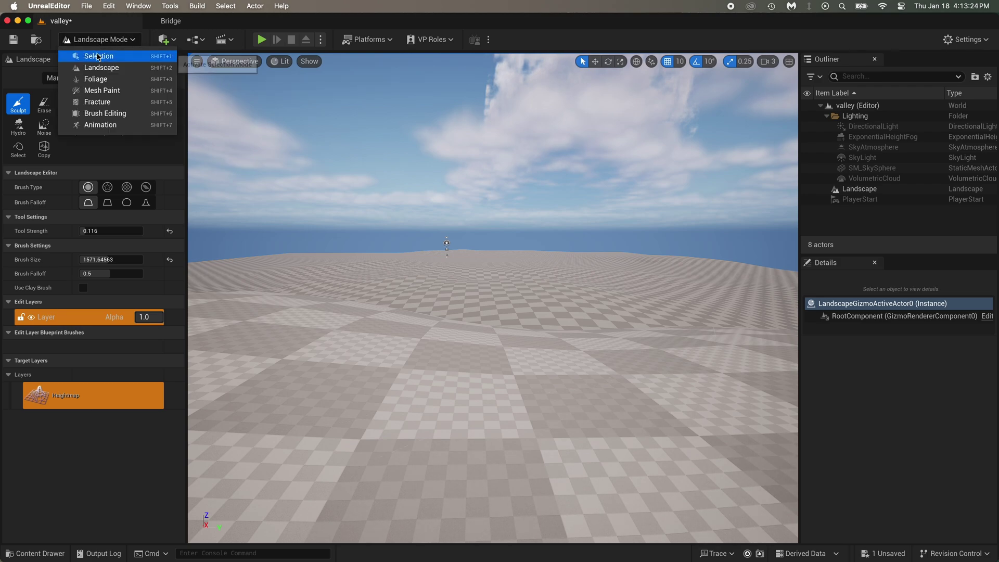
left_click(99, 53)
left_click(256, 40)
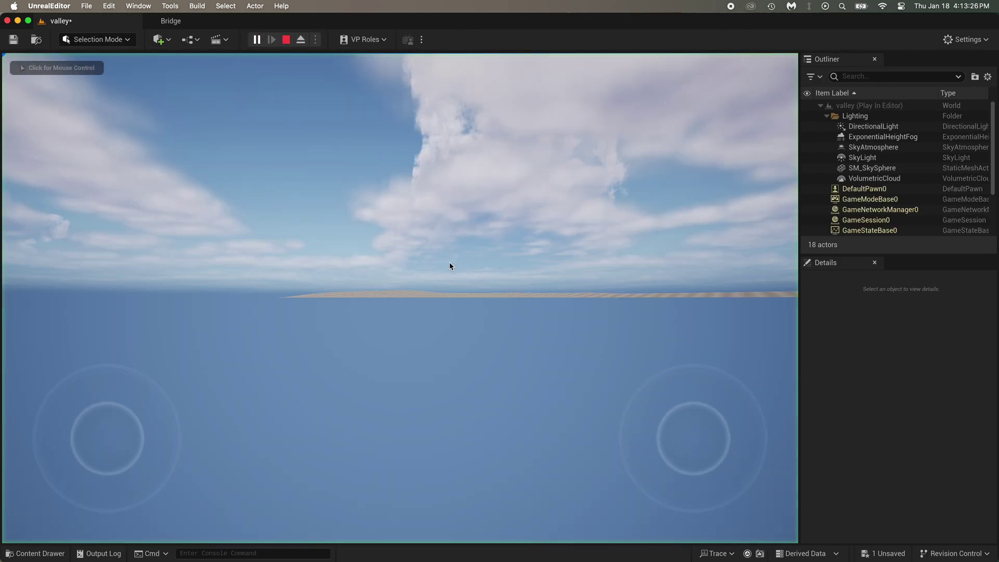
left_click(400, 298)
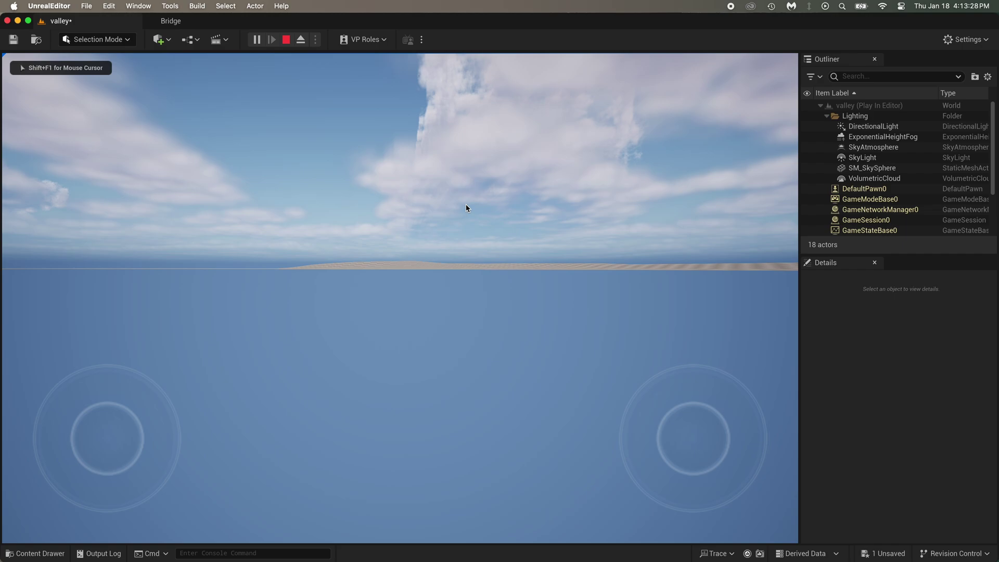
key("Escape")
Step: Save the valley level with the sculpted landscape
right_click_drag(332, 129, 332, 329)
key("s")
key("super+s")
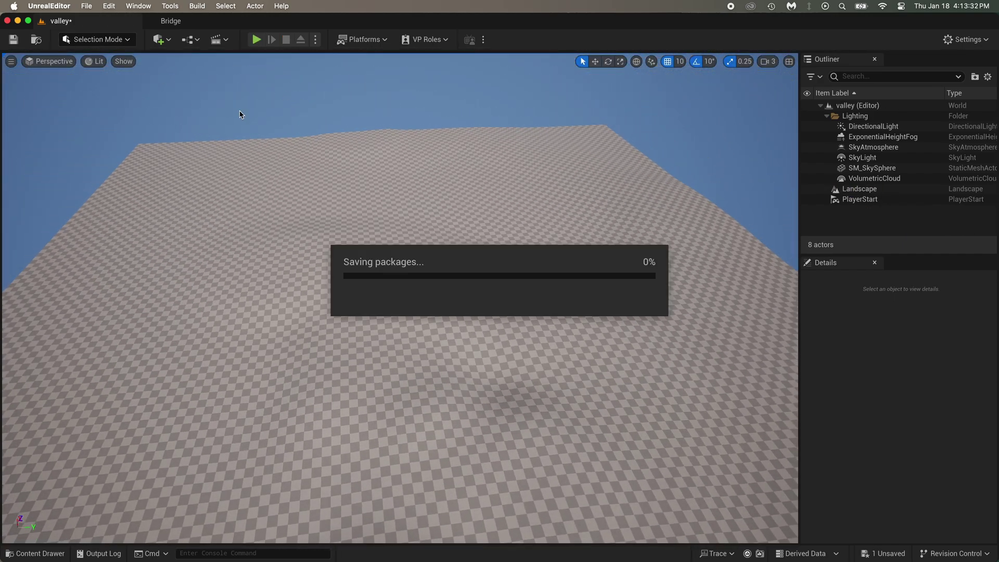
Step: Add a Cine Camera Actor to the level and look through it in the viewport
left_click(159, 40)
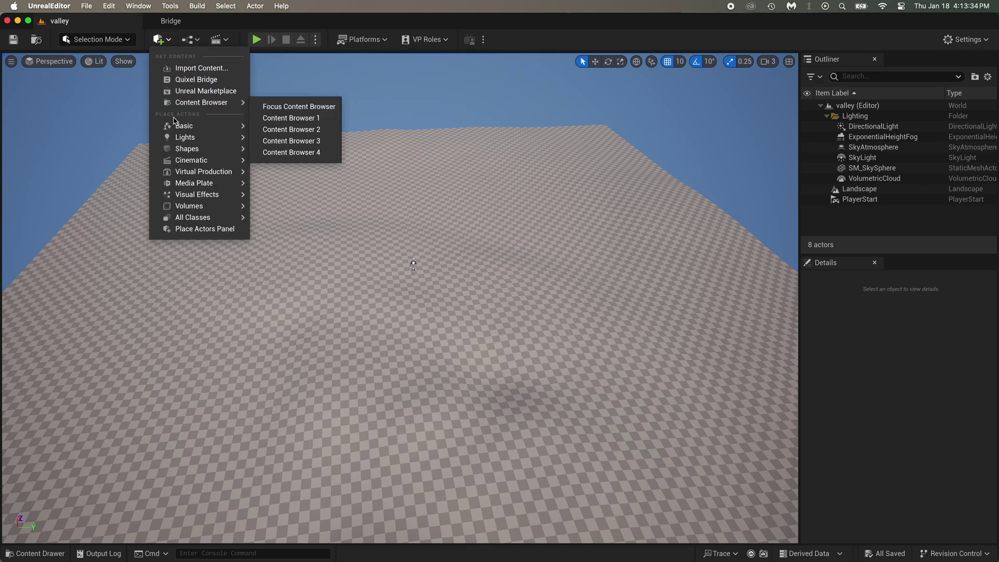
mouse_move(194, 149)
mouse_move(222, 161)
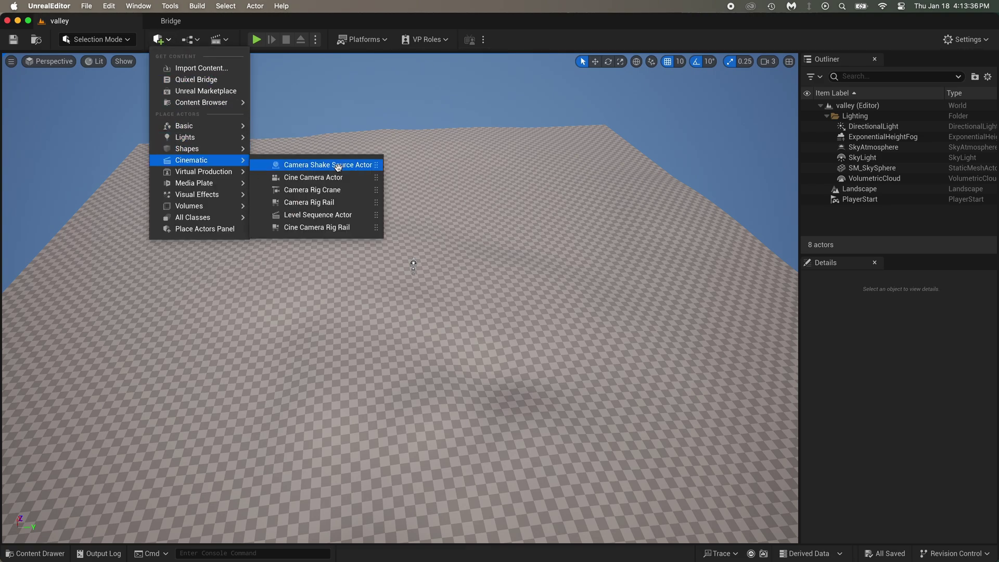
left_click(336, 179)
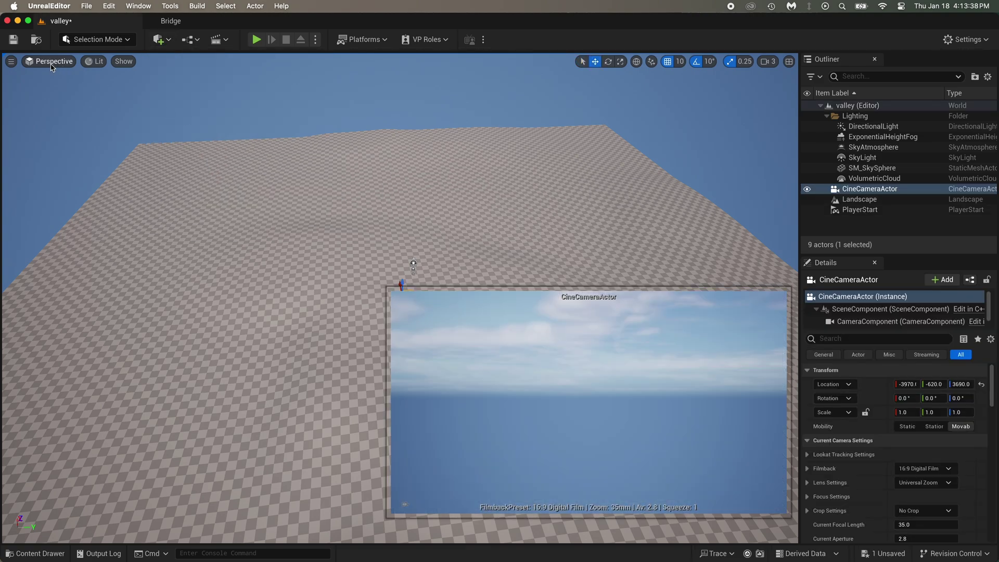
left_click(52, 63)
left_click(66, 182)
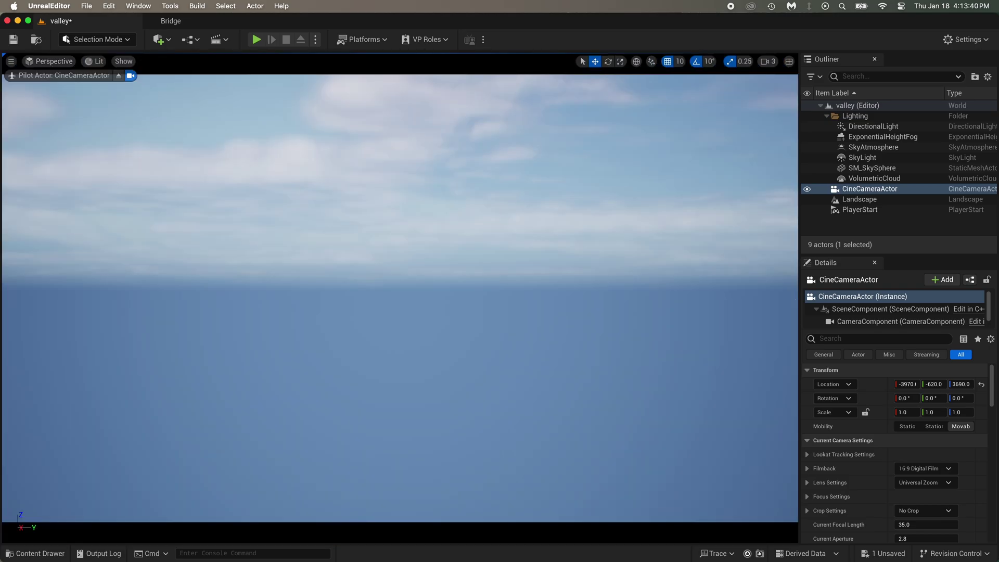
Step: Position the cine camera low over the near hills at about X -6863, Y 127, Z 839, tilted down about 5.4° across the valley
key("s")
mouse_move(69, 188)
right_mouse_down()
mouse_move(70, 279)
mouse_move(78, 196)
mouse_move(99, 196)
mouse_move(78, 188)
mouse_move(57, 201)
mouse_move(73, 198)
mouse_move(79, 223)
mouse_move(82, 188)
right_mouse_up()
key("s")
key("s")
key("q")
key("q")
key("w")
key("w")
key("e")
key("d")
key("w")
key("a")
key("e")
key("q")
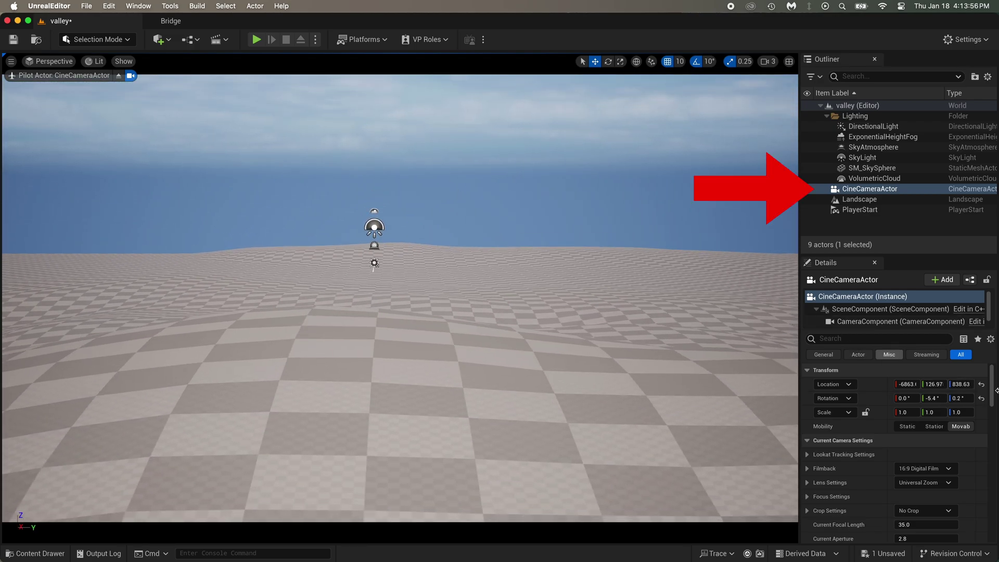
Step: Widen the cine camera's view by setting its current focal length to 22, and finally to 15
left_click_drag(993, 385, 994, 400)
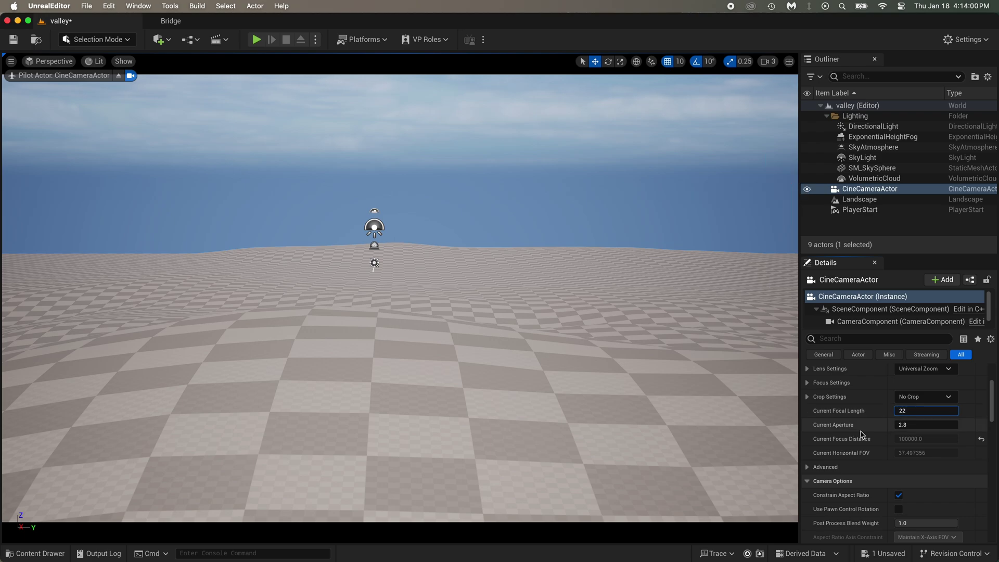
key("Return")
key("w")
right_click_drag(400, 298, 402, 296)
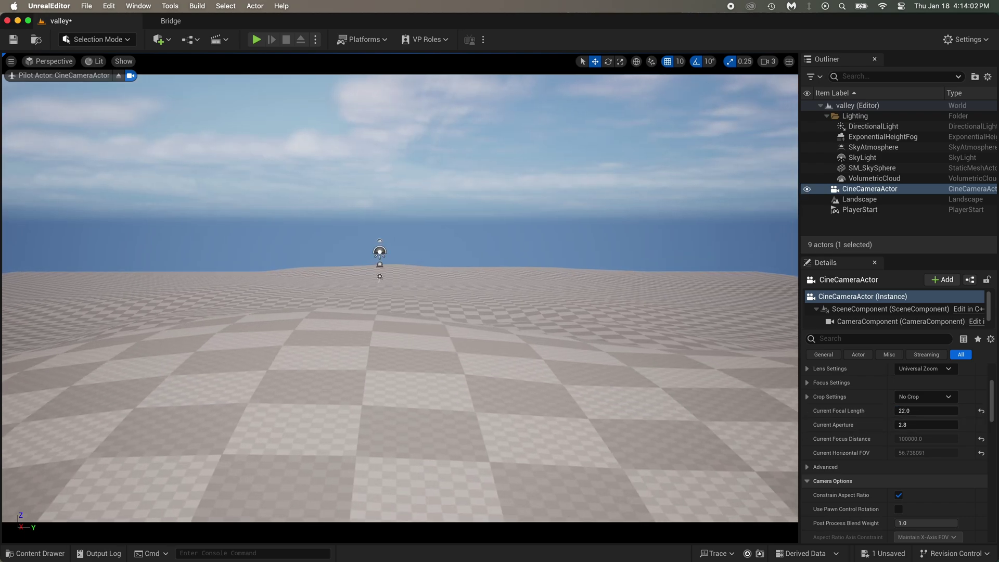
left_click(913, 406)
type("15")
key("Return")
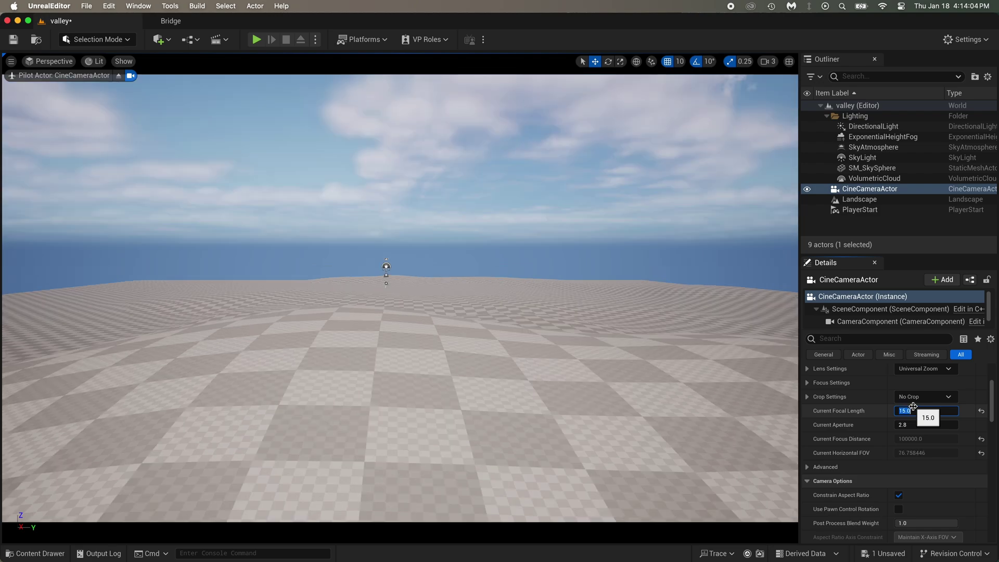
Step: Slightly reframe the hills through the cine camera and angle the sun for warmer, more directional light
right_click_drag(399, 297, 401, 298)
key("s")
key("w")
right_click_drag(66, 309, 71, 308)
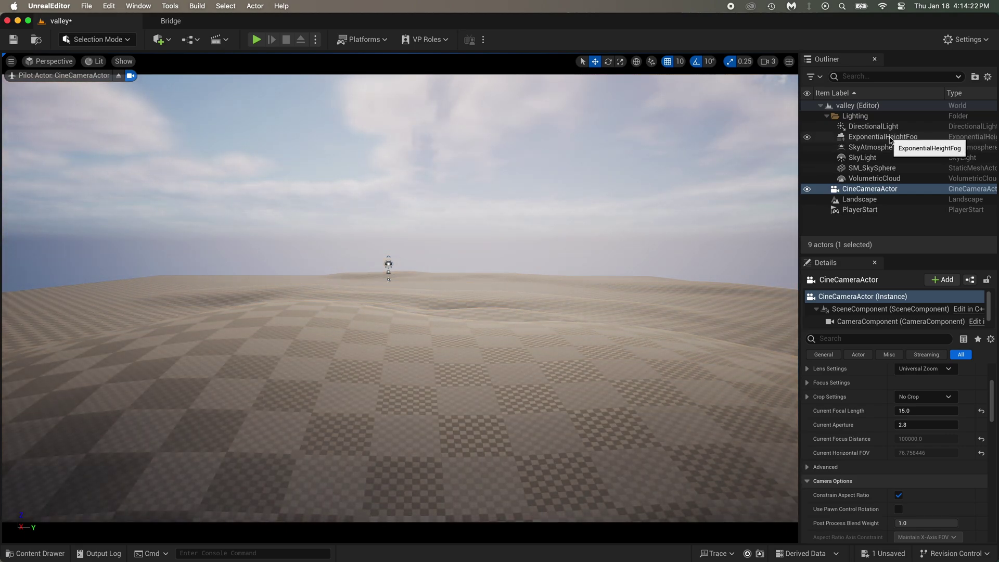
Step: Try fog densities of 0.05 and 5 on the ExponentialHeightFog actor
left_click(891, 138)
scroll(853, 419, "up", 3)
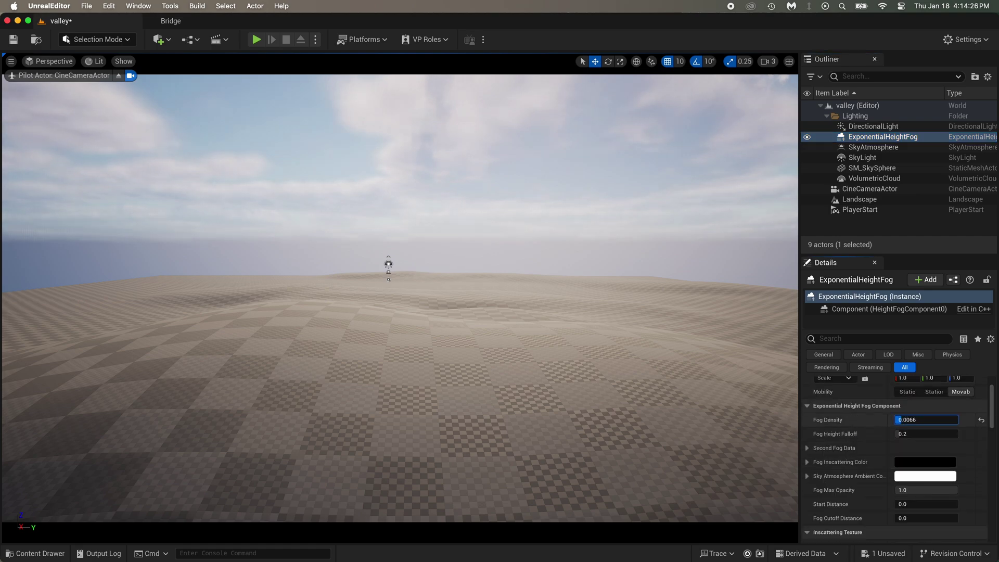
type("0.05")
key("Return")
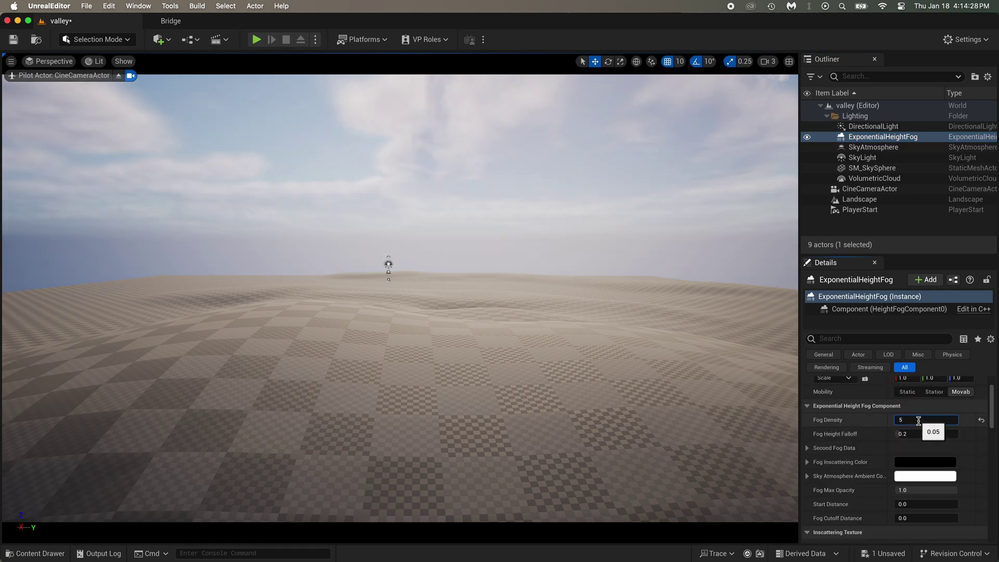
type("5")
key("Return")
Step: Reframe the cine camera lower over the near hill and set the height fog's density to 2
right_click_drag(539, 281, 529, 312)
right_click_drag(531, 277, 561, 247)
left_click(910, 417)
type("2")
key("Return")
key("ctrl+l")
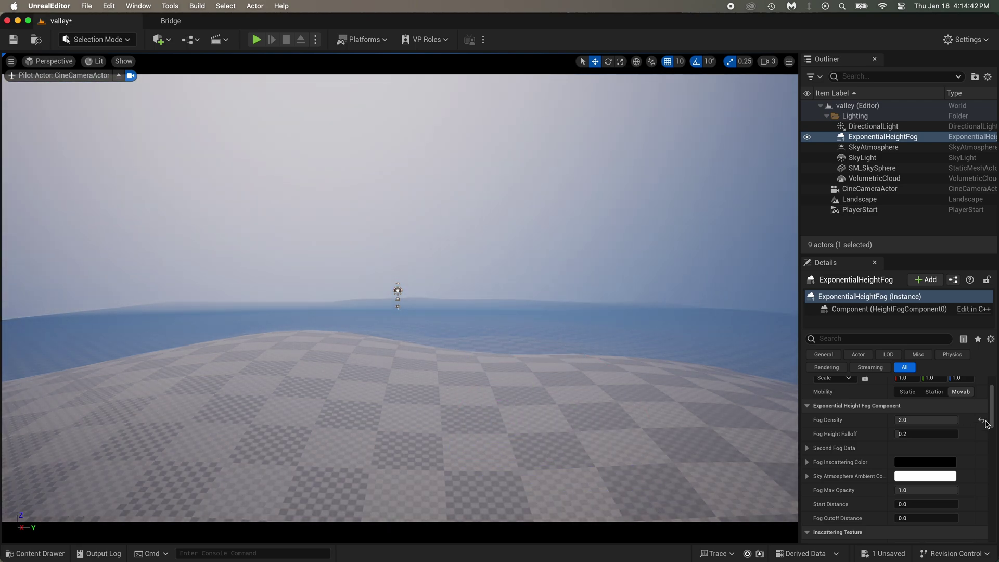
Step: Enable Volumetric Fog on the height fog and reduce its fog density to 0.3
left_click_drag(995, 406, 995, 447)
left_click(899, 424)
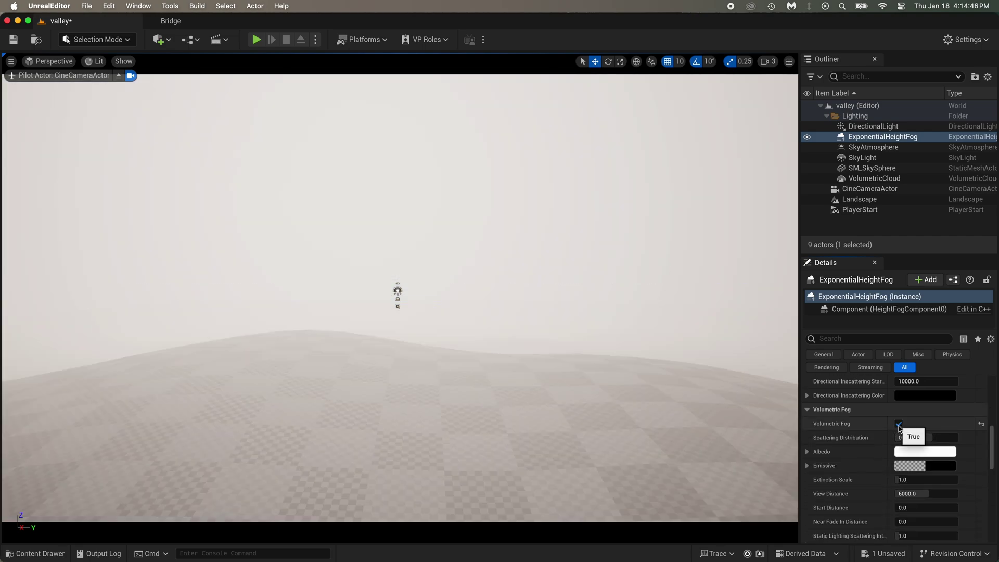
left_click_drag(992, 433, 617, 313)
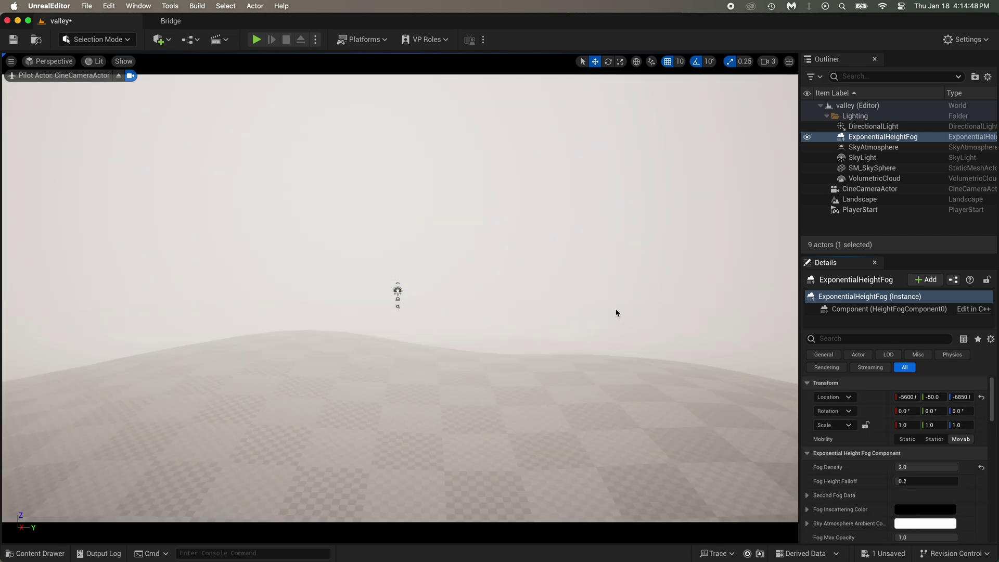
left_click(930, 467)
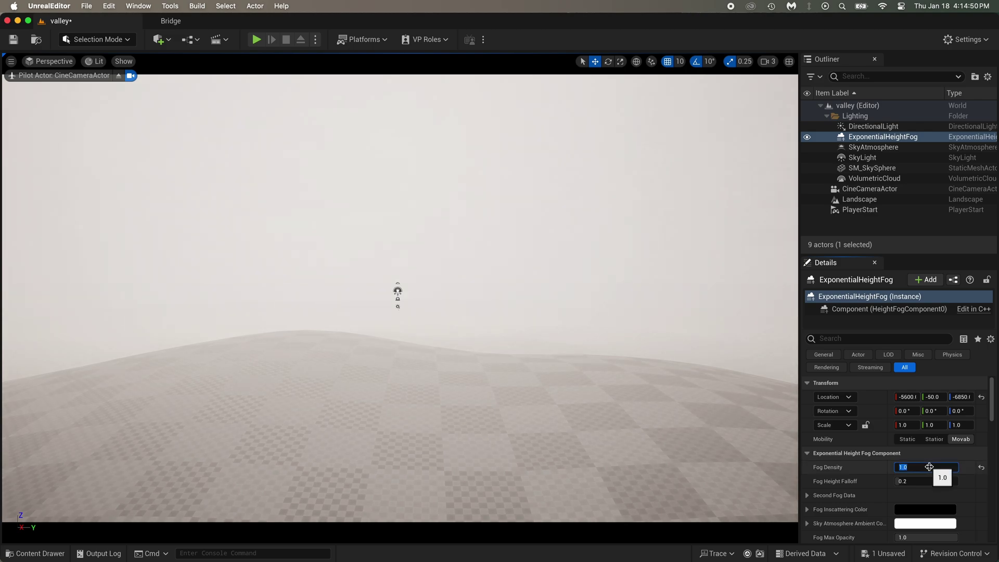
type(".3")
key("Return")
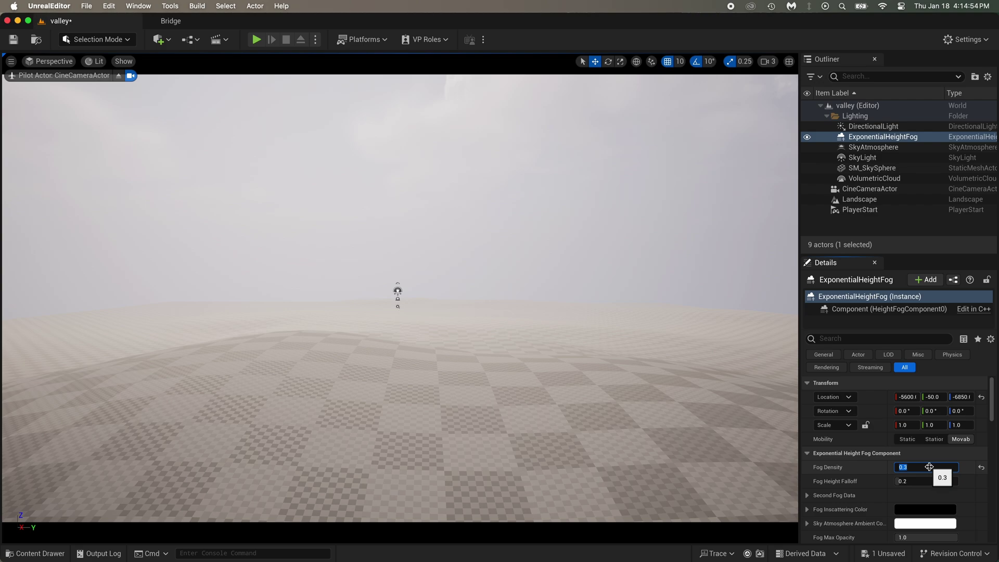
Step: Adjust the sun's direction for soft, neutral daylight over the hills and save the level
left_click(578, 243)
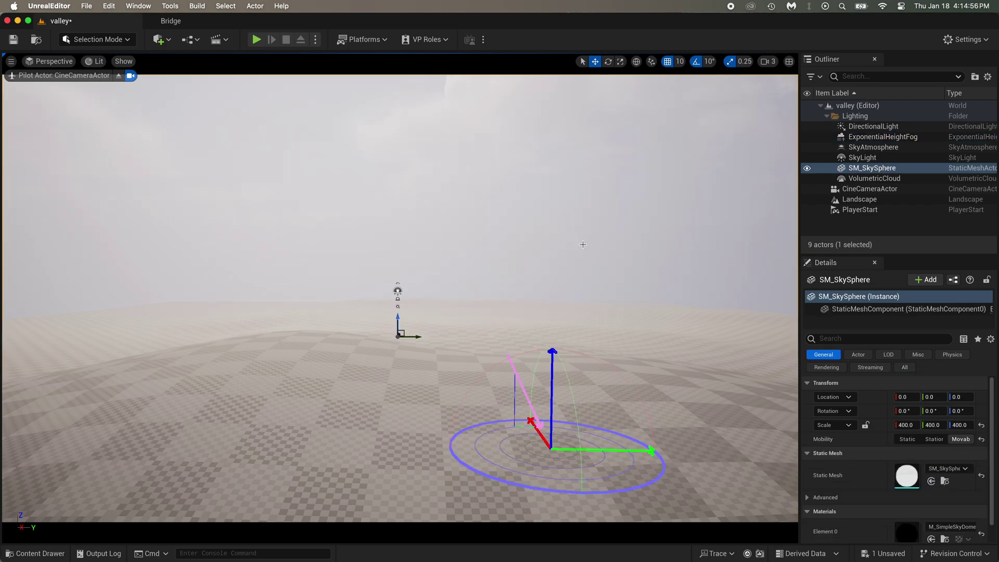
key("ctrl+l")
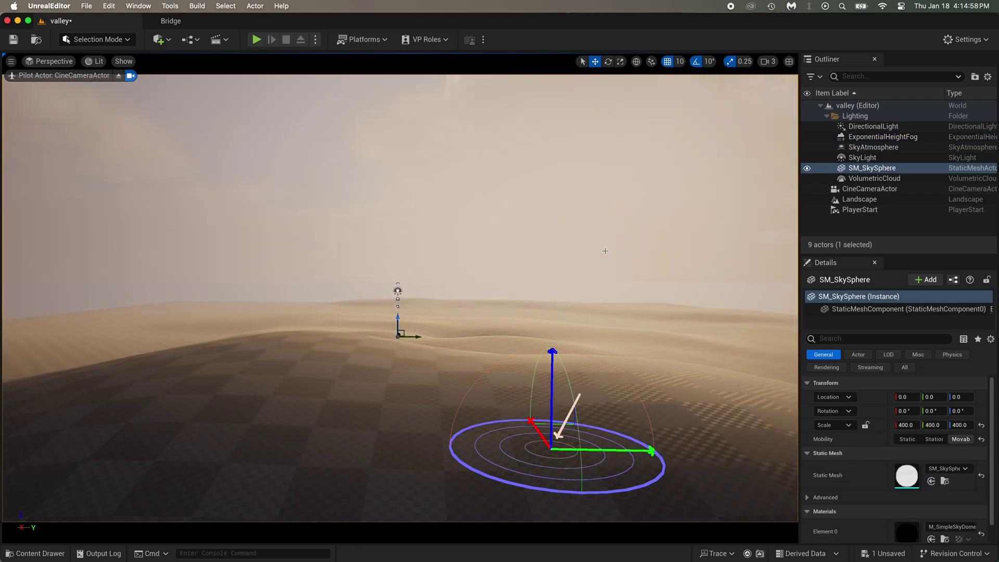
key("ctrl+l")
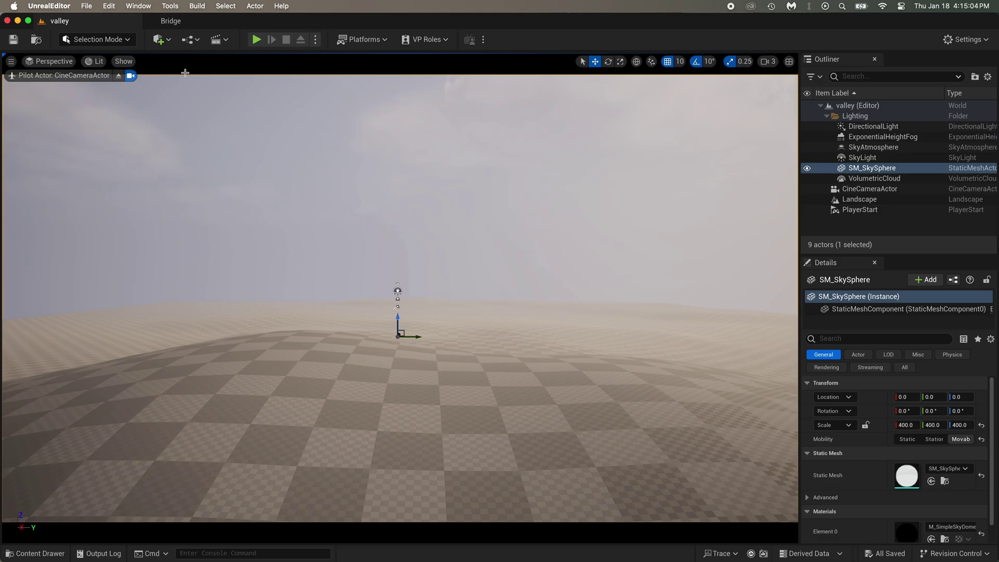
Step: Switch to Quixel Bridge and search the asset library for "wild grass"
left_click(183, 24)
left_click(290, 49)
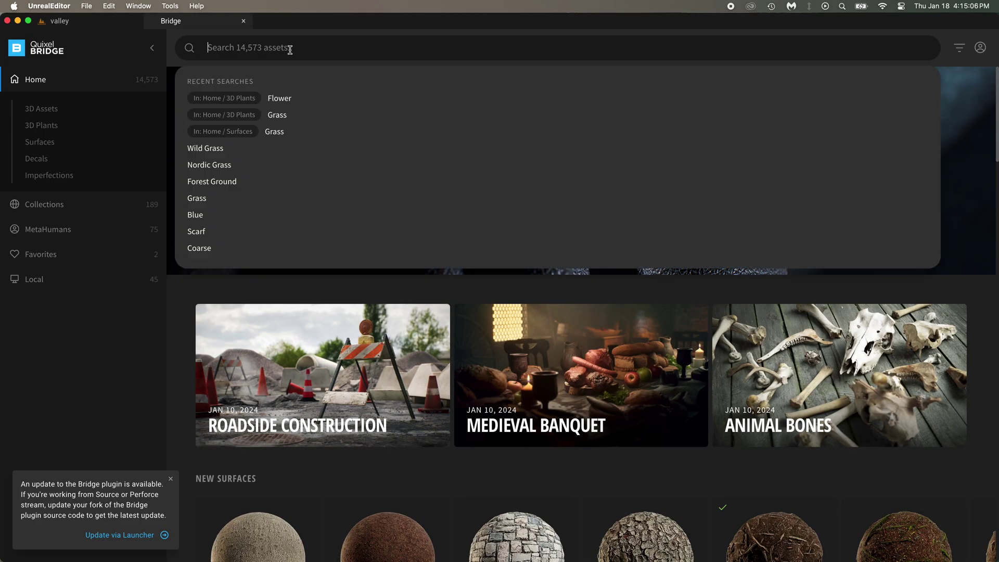
type("wild grass")
key("Return")
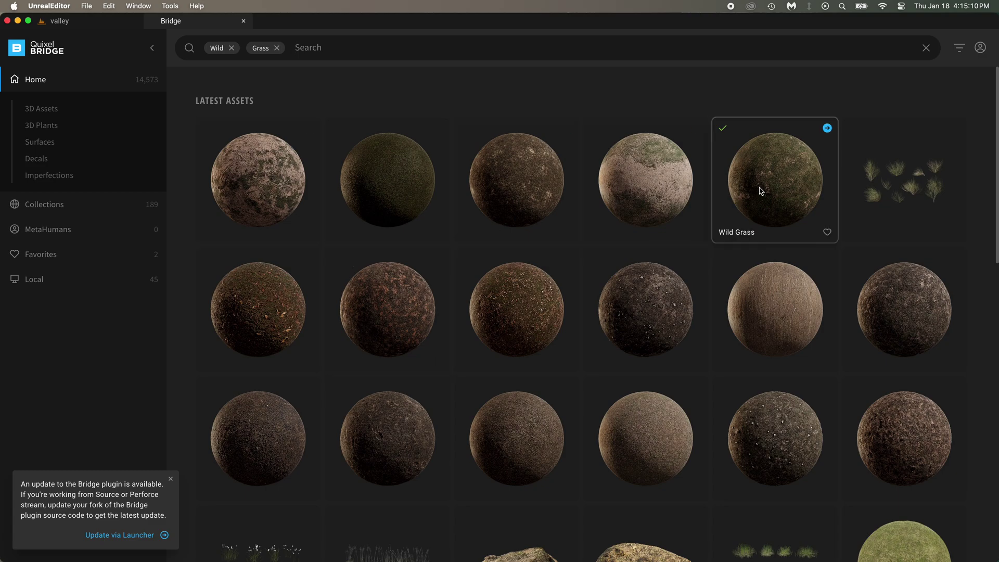
Step: Download the Wild Grass surface at Low Quality and add it to the project
left_click(763, 191)
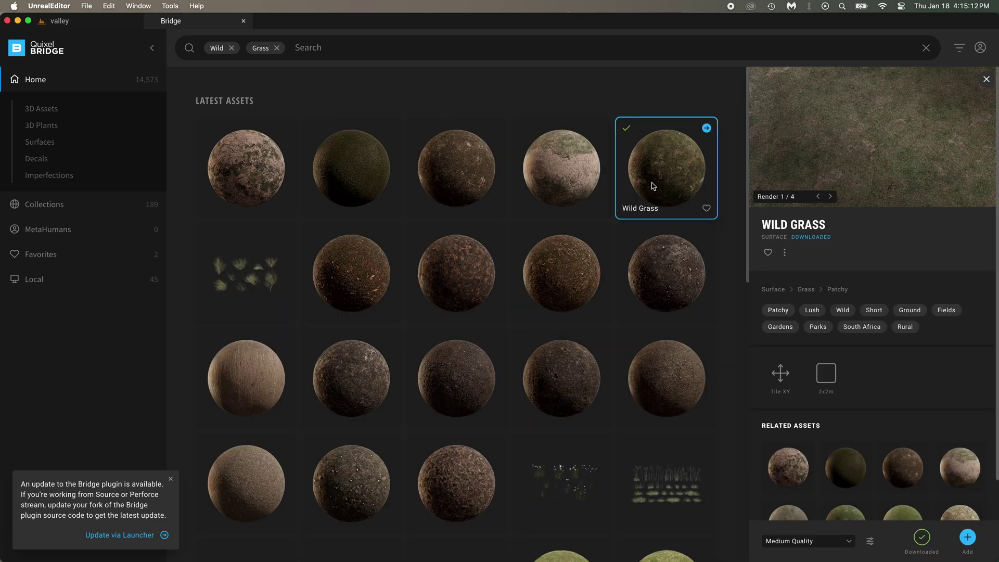
left_click(814, 543)
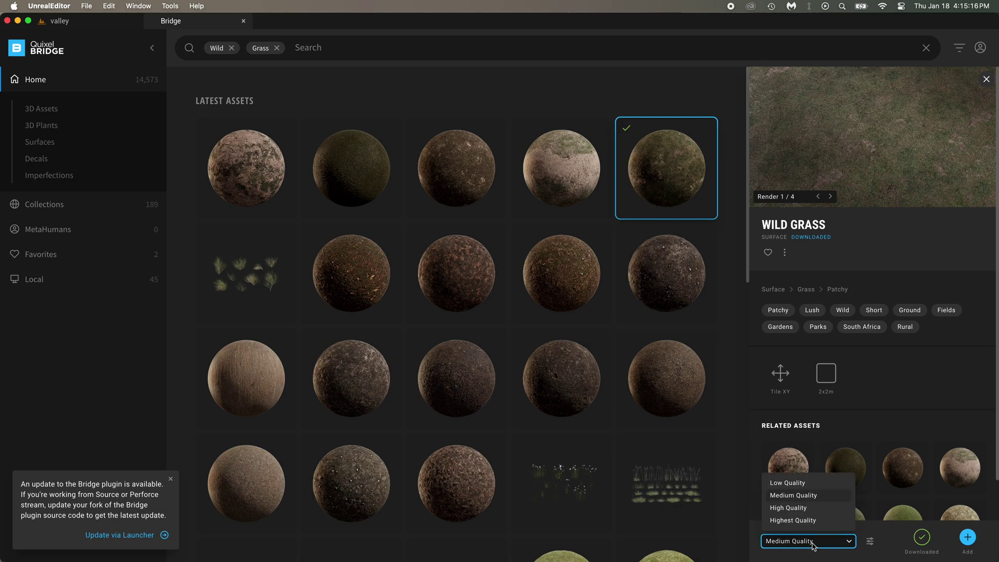
left_click(787, 483)
left_click(790, 547)
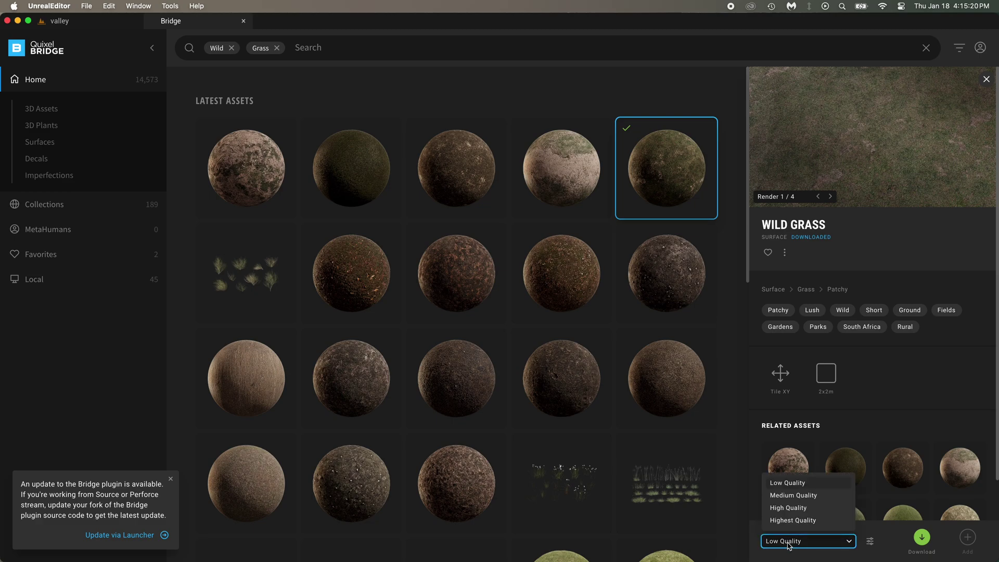
left_click(789, 547)
left_click(922, 537)
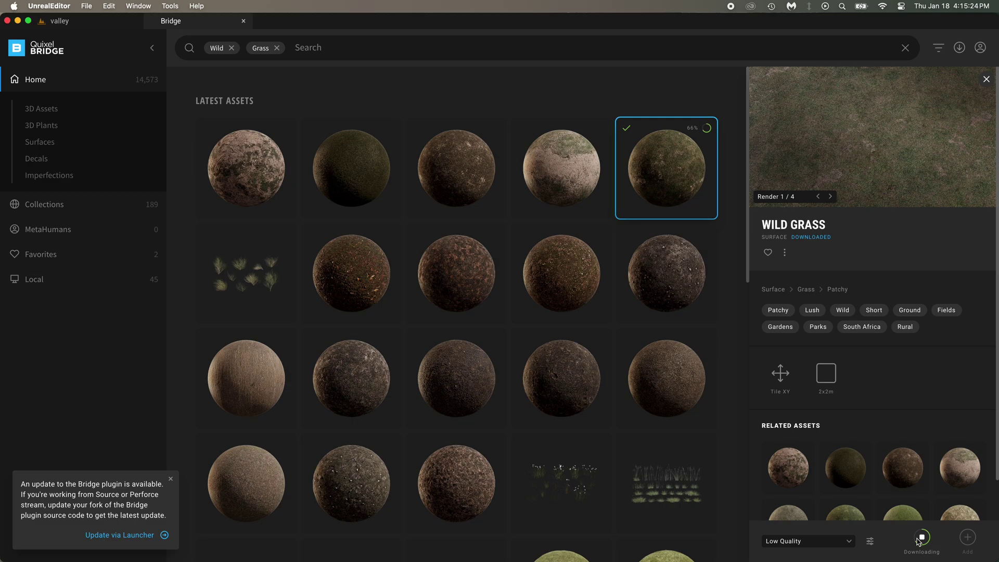
left_click(967, 543)
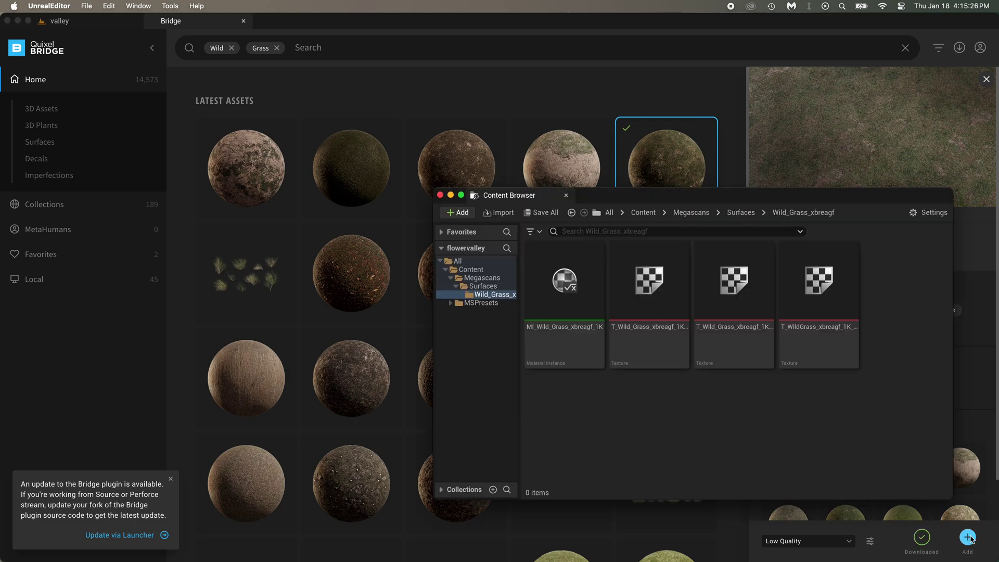
left_click(440, 195)
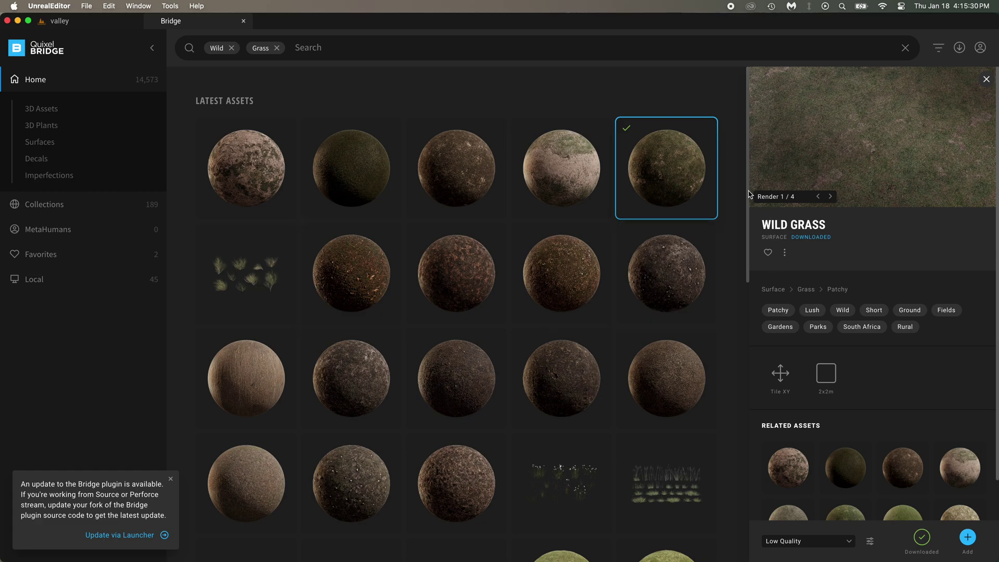
Step: Download the green Wild Grass 3D plant at Low Quality and add it to the project
left_click_drag(750, 195, 739, 357)
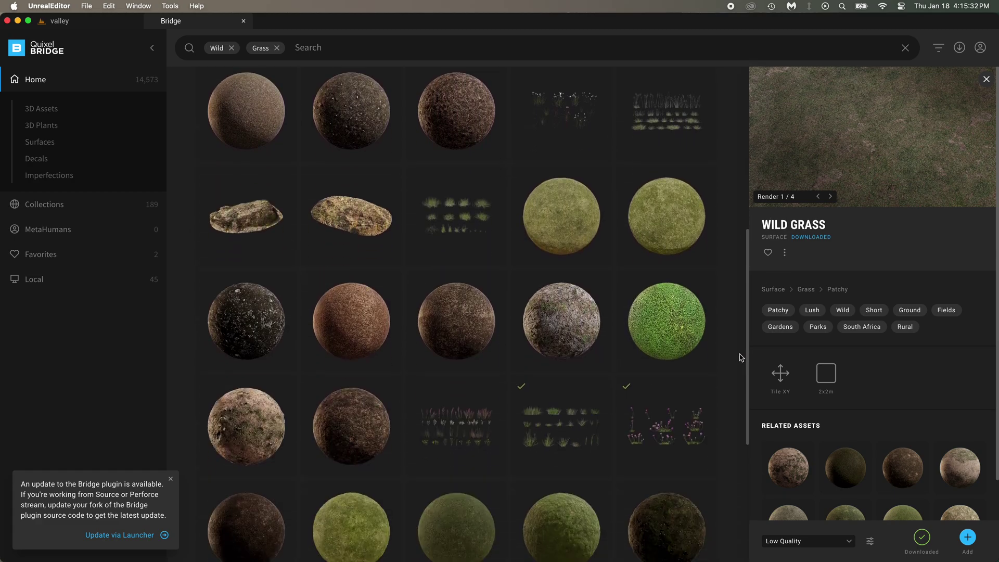
left_click(567, 428)
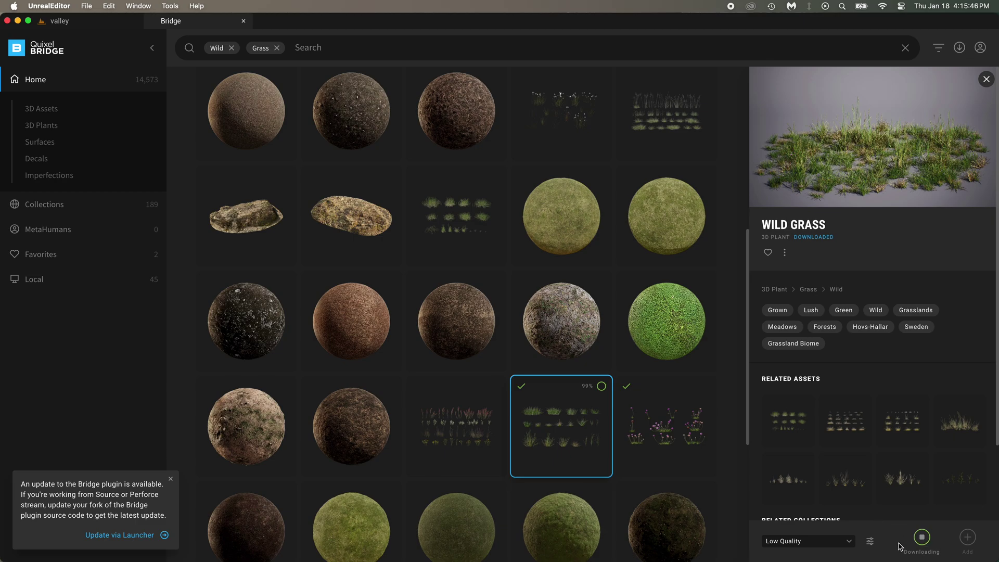
left_click(968, 539)
Step: Replace the library search with "flower" and add the Goldenrods 3D plant to the project
left_click(233, 51)
left_click(234, 48)
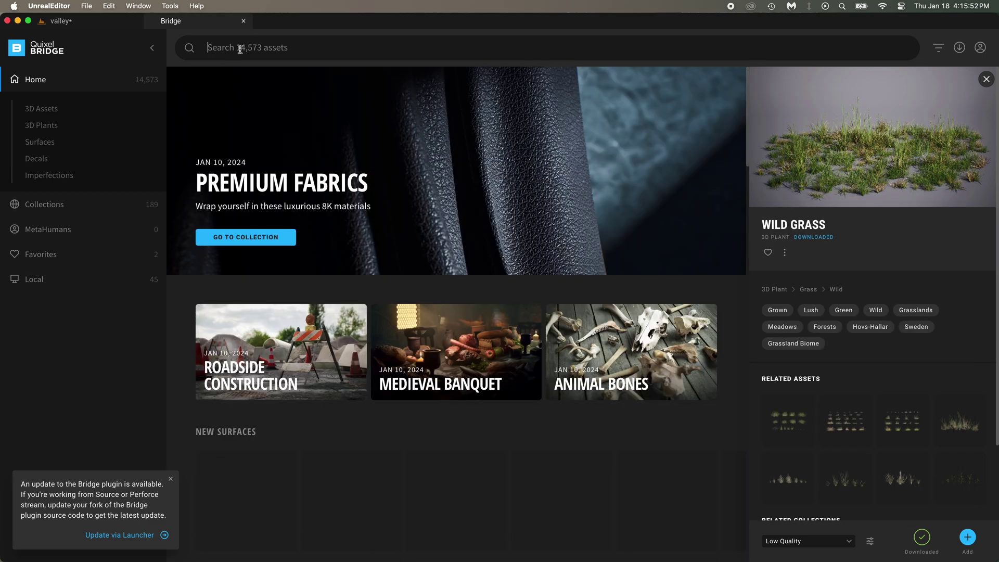
type("flower")
key("Return")
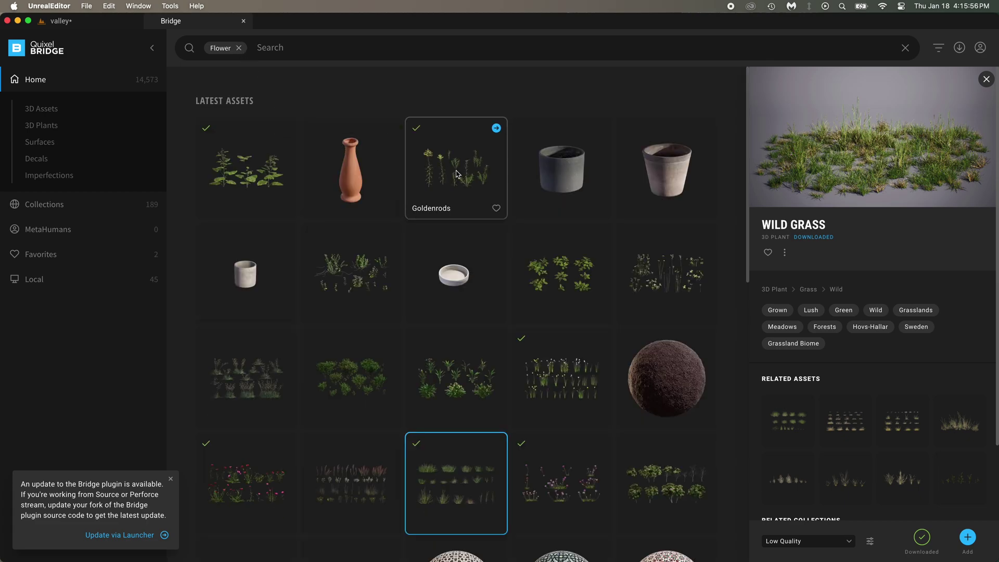
left_click(456, 173)
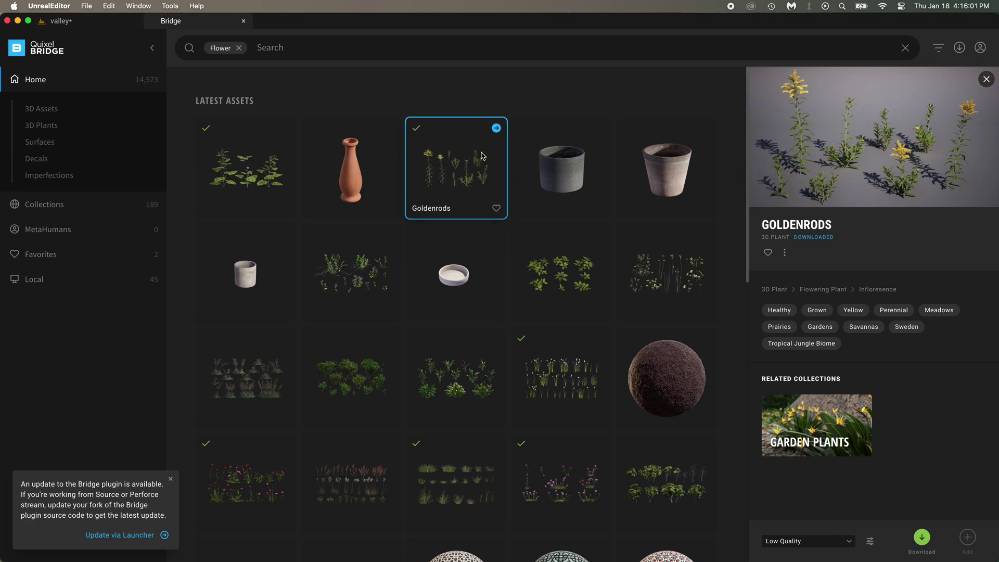
left_click(496, 127)
left_click(440, 195)
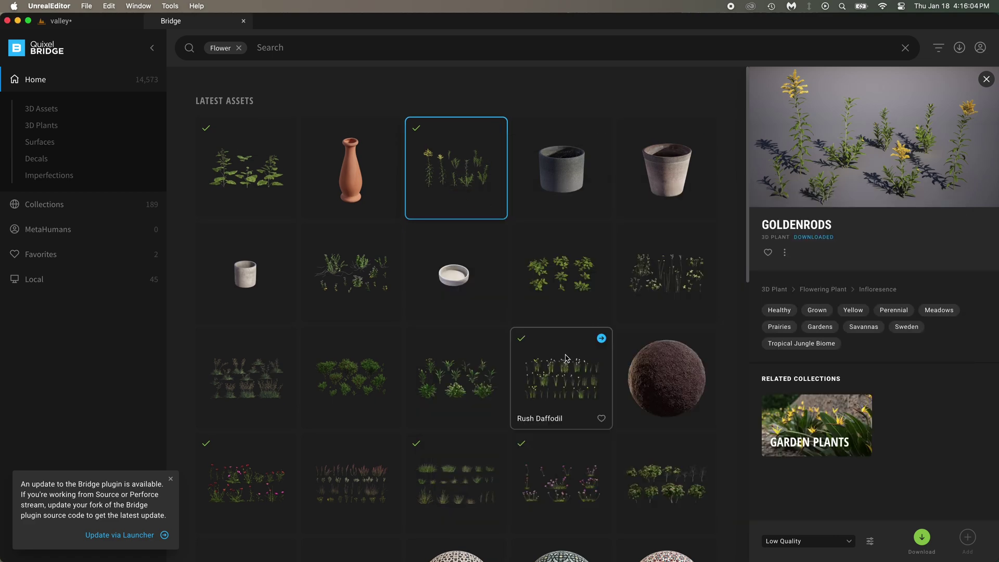
Step: Add the Rush Daffodil and Field Poppy 3D plants to the project
left_click(583, 366)
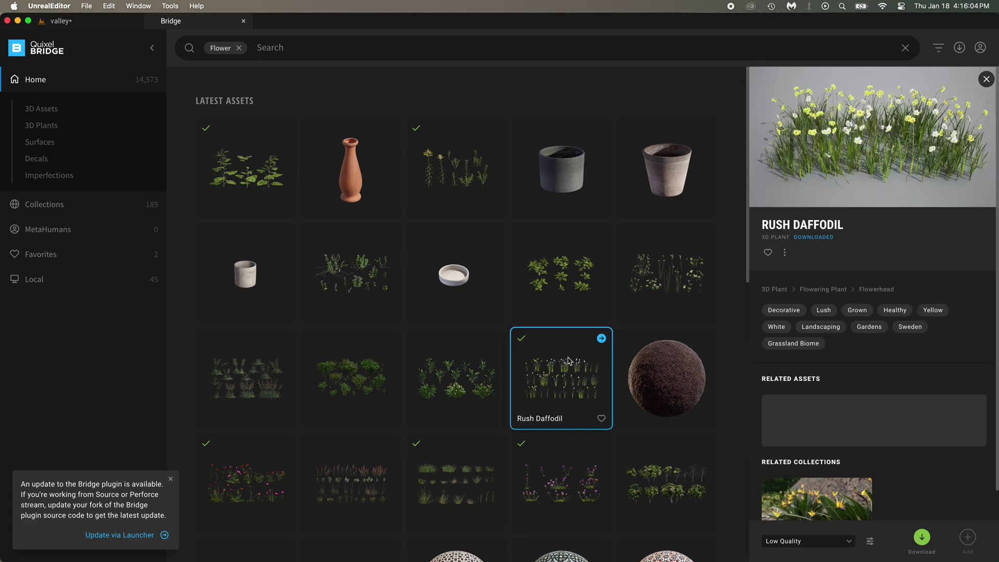
left_click(602, 339)
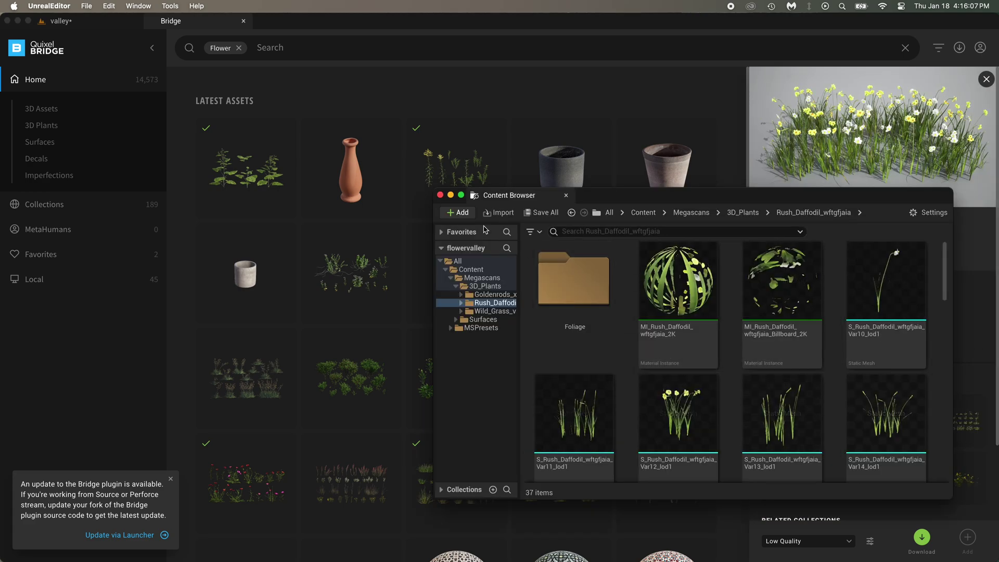
left_click(441, 194)
left_click(281, 456)
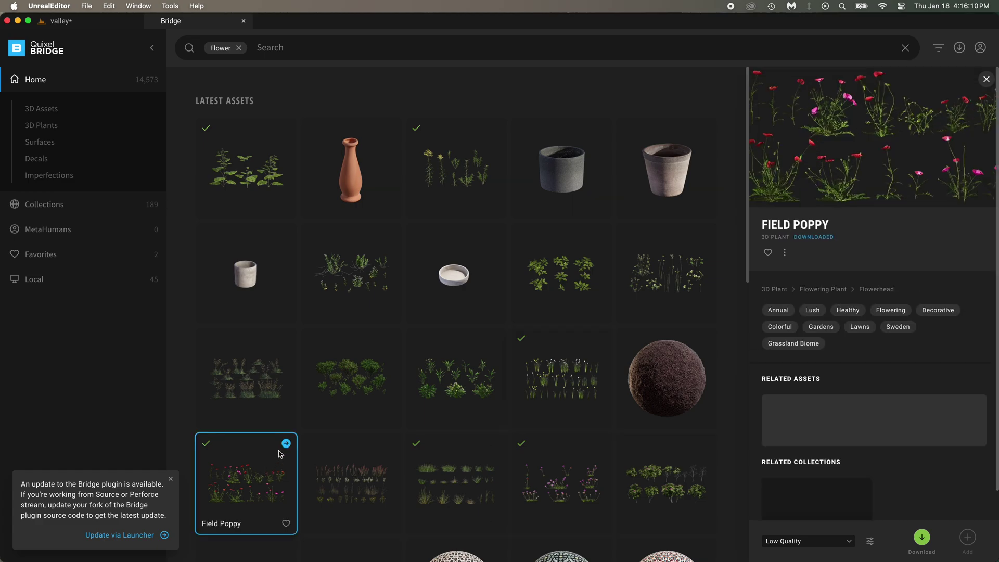
left_click(286, 444)
left_click(440, 156)
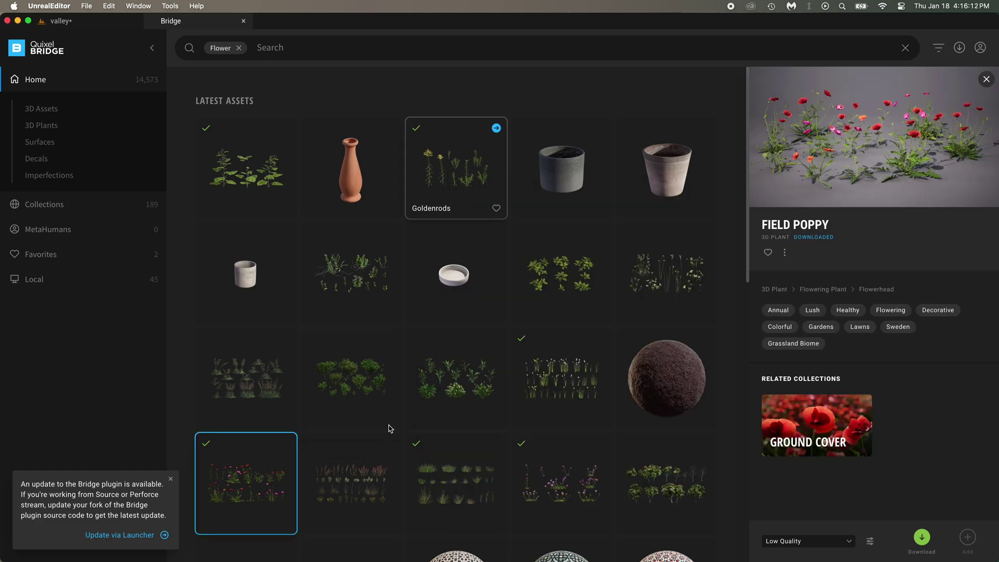
Step: Add the Sea Thrift 3D plant to the project and return to the valley level
left_click(575, 476)
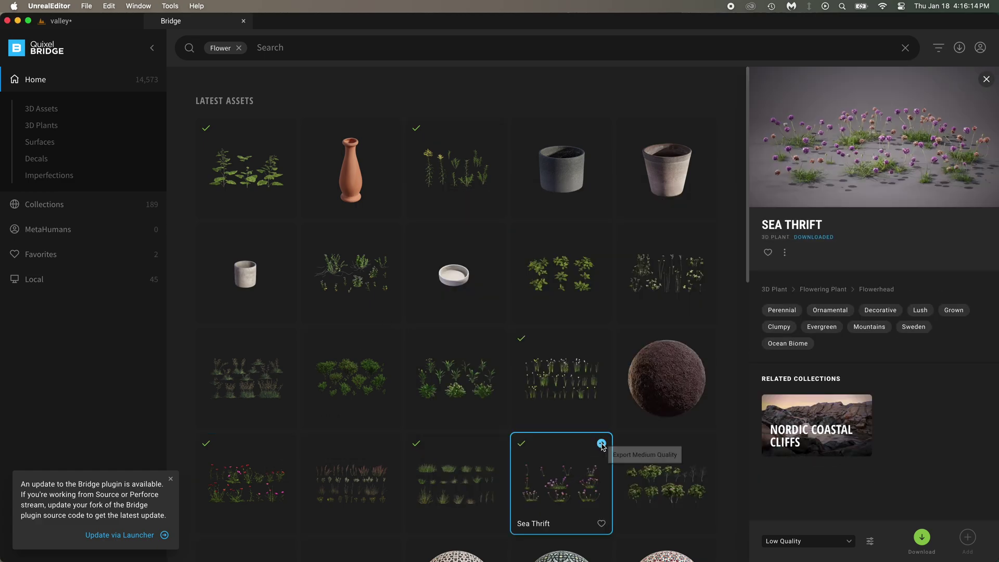
left_click(602, 444)
left_click(441, 195)
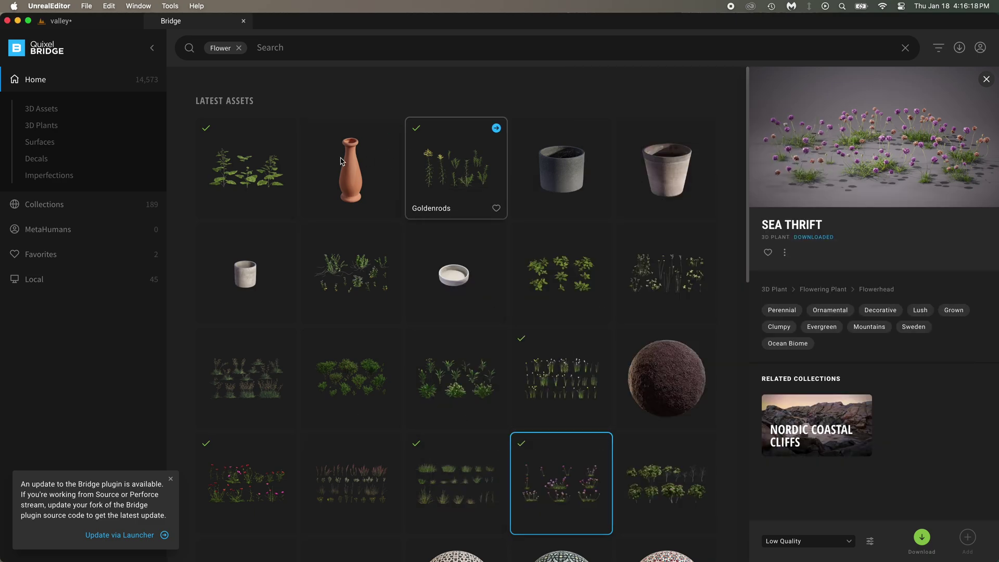
left_click(111, 25)
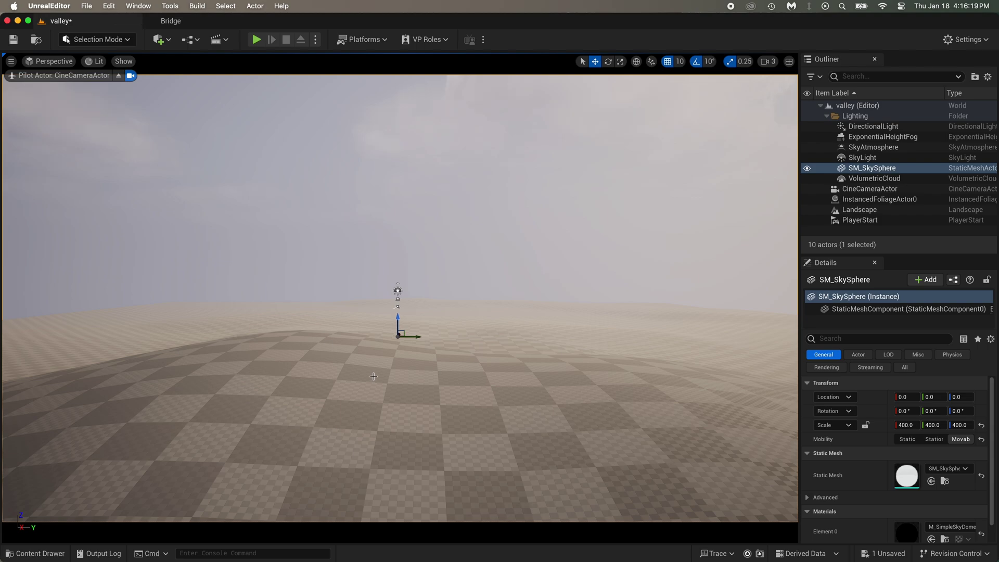
Step: Assign the MI_Wild_Grass_xbreagf_1K material instance to the landscape as its Landscape Material
left_click(469, 384)
mouse_move(996, 396)
left_mouse_down()
mouse_move(994, 439)
mouse_move(998, 369)
mouse_move(995, 394)
left_mouse_up()
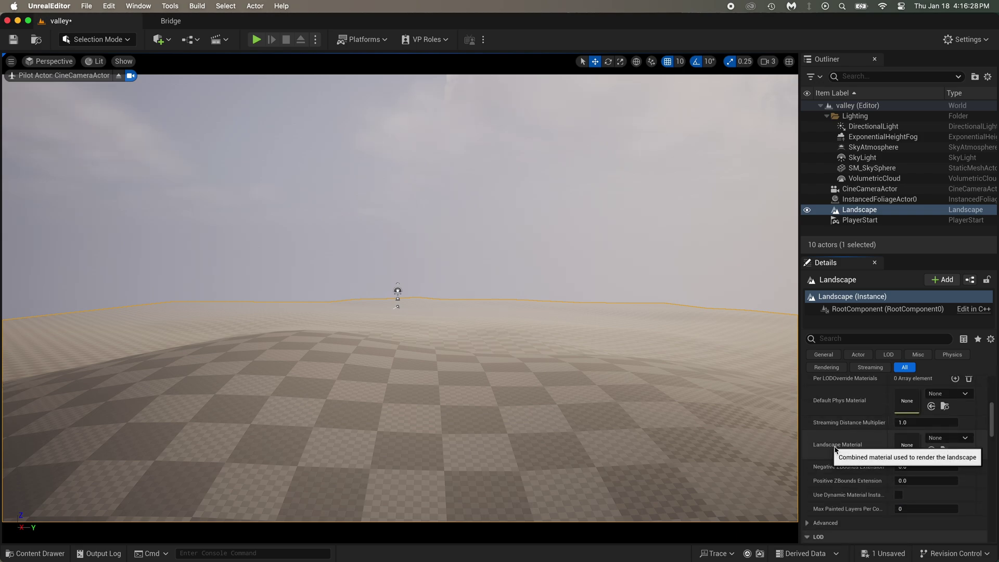
left_click(948, 440)
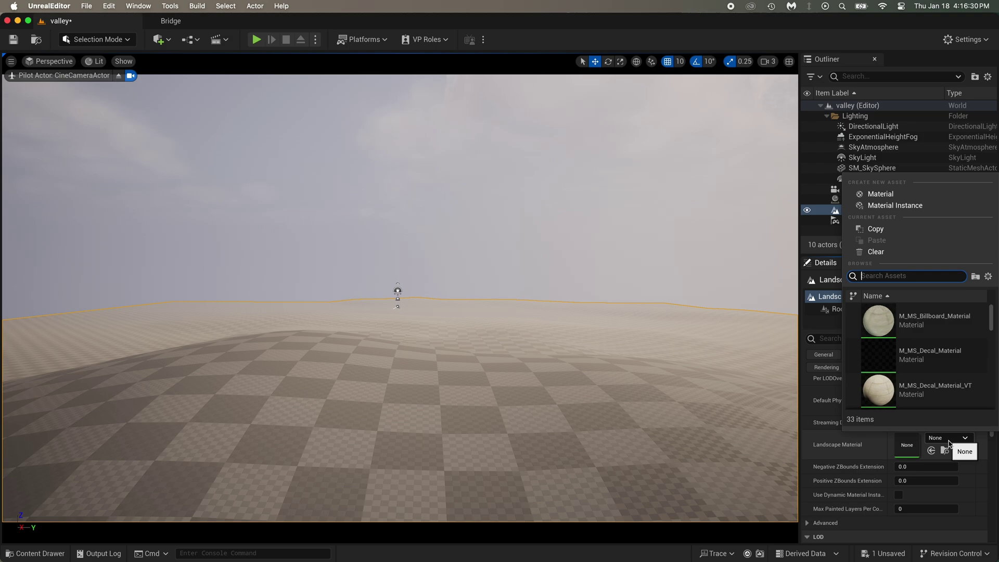
type("wild")
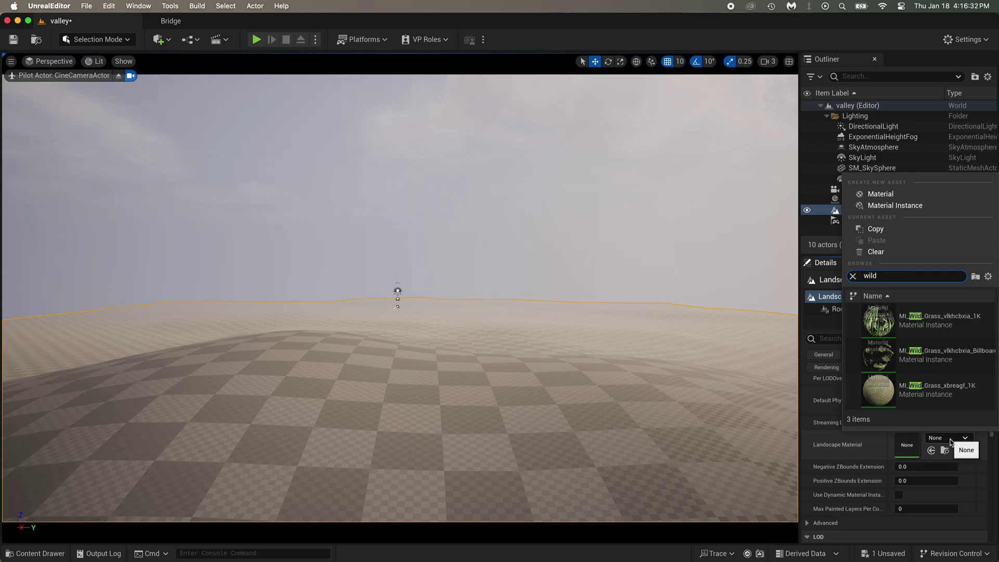
left_click(932, 390)
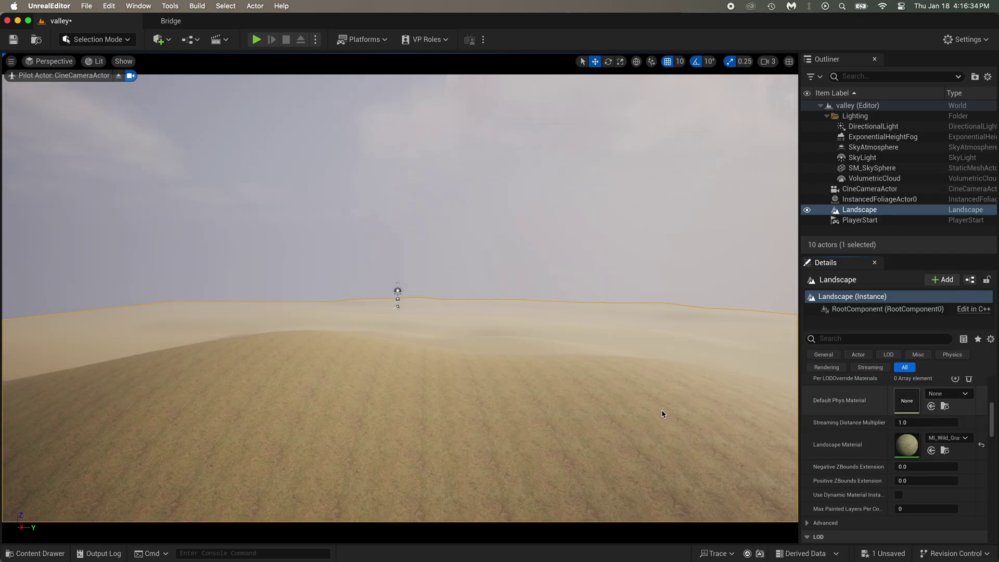
right_click_drag(436, 404, 433, 430)
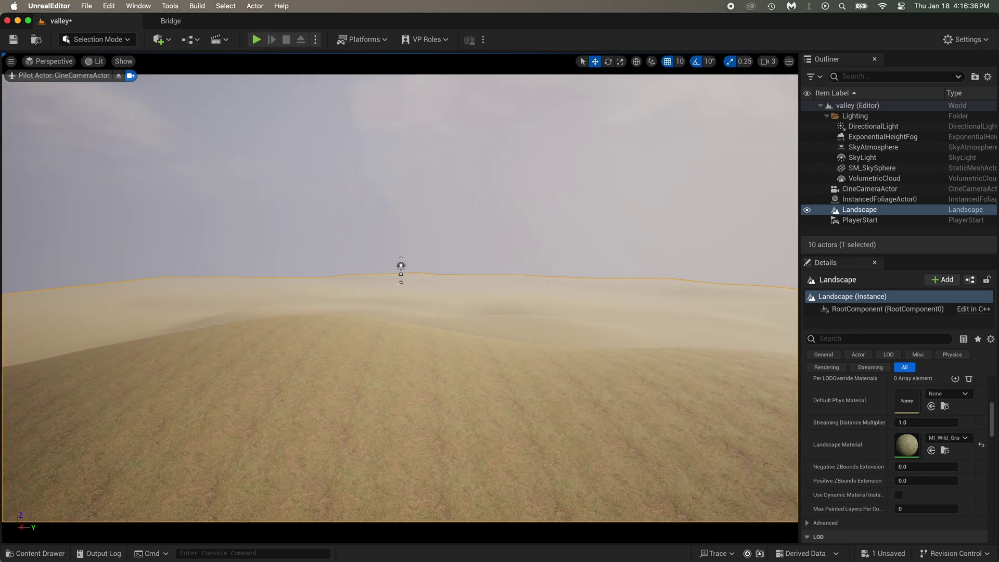
right_click_drag(663, 429, 661, 434)
Step: In the landscape's grass material instance, enable Tiling/Offset, set Tiling X and Tiling Y to 0.5, and save and close it
double_click(907, 445)
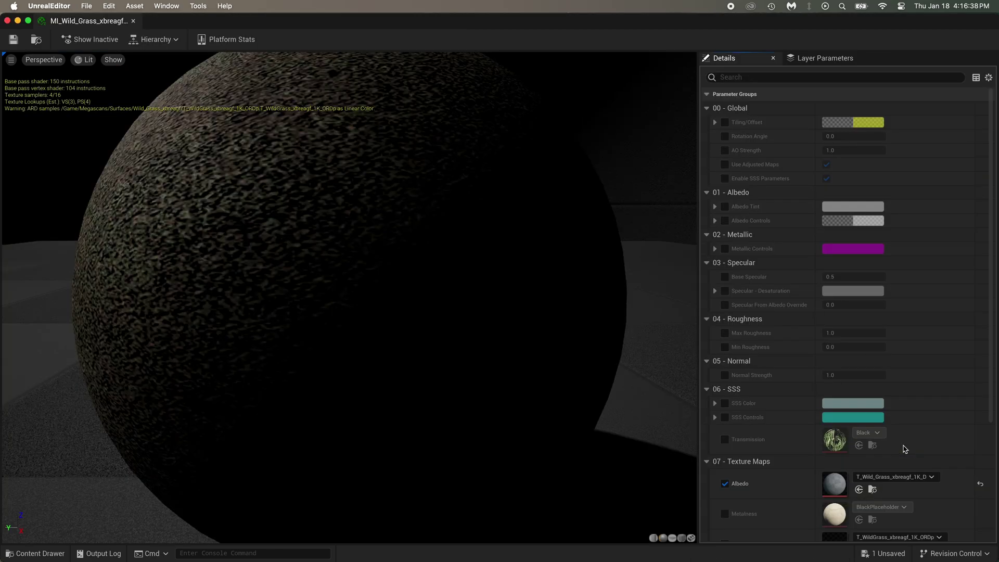
left_click(725, 123)
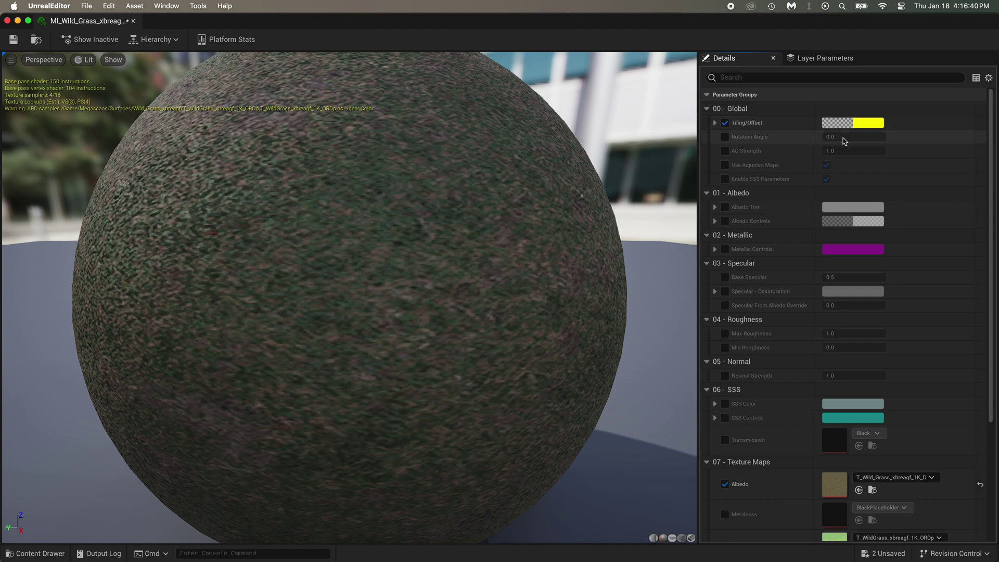
left_click(715, 123)
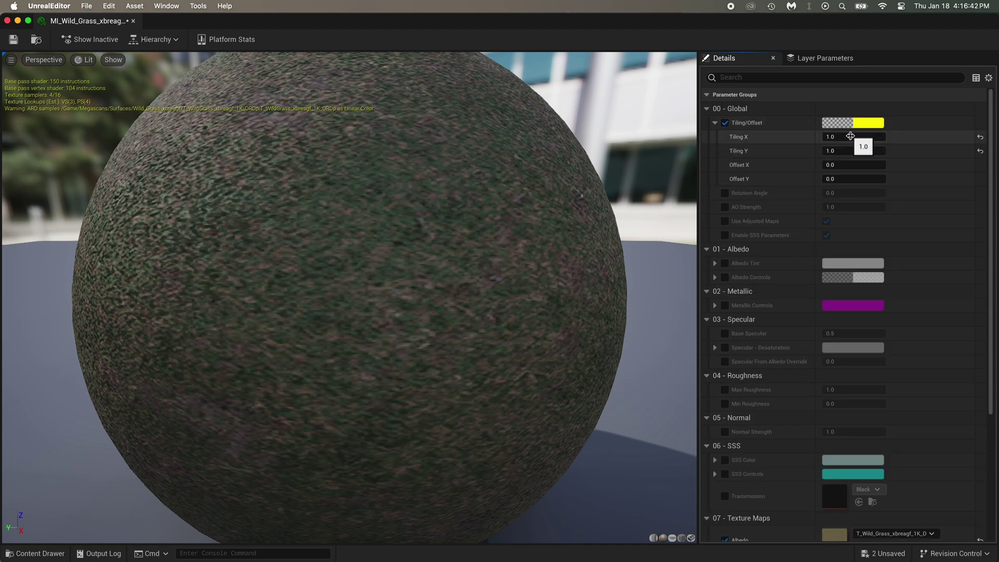
left_click_drag(855, 137, 849, 136)
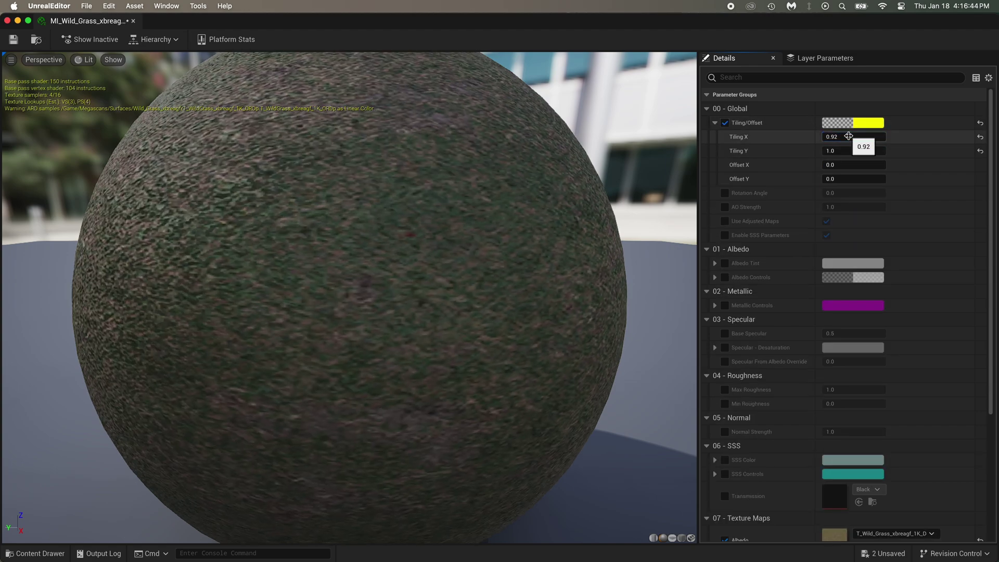
left_click(849, 136)
type(".5")
key("Return")
left_click(844, 151)
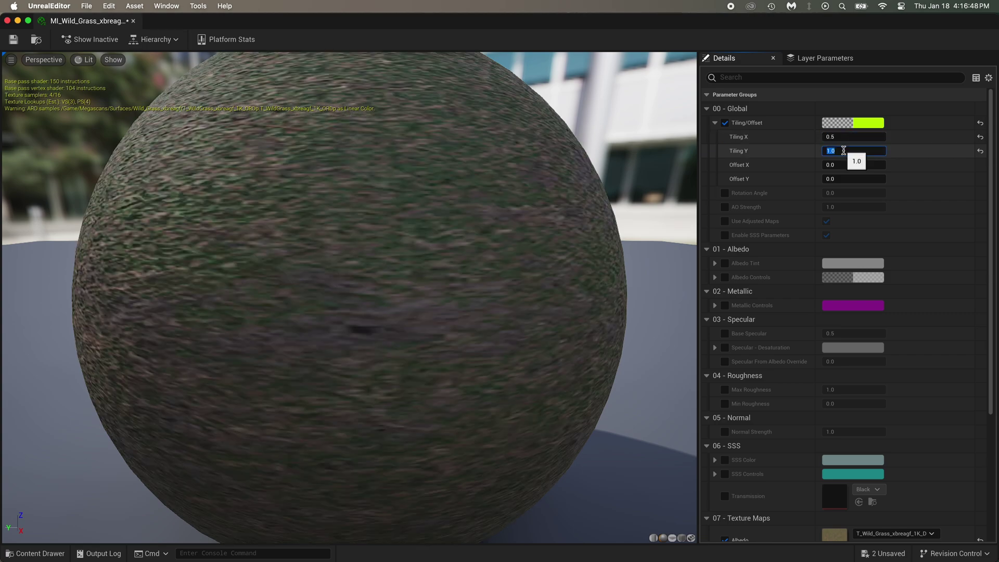
key("Return")
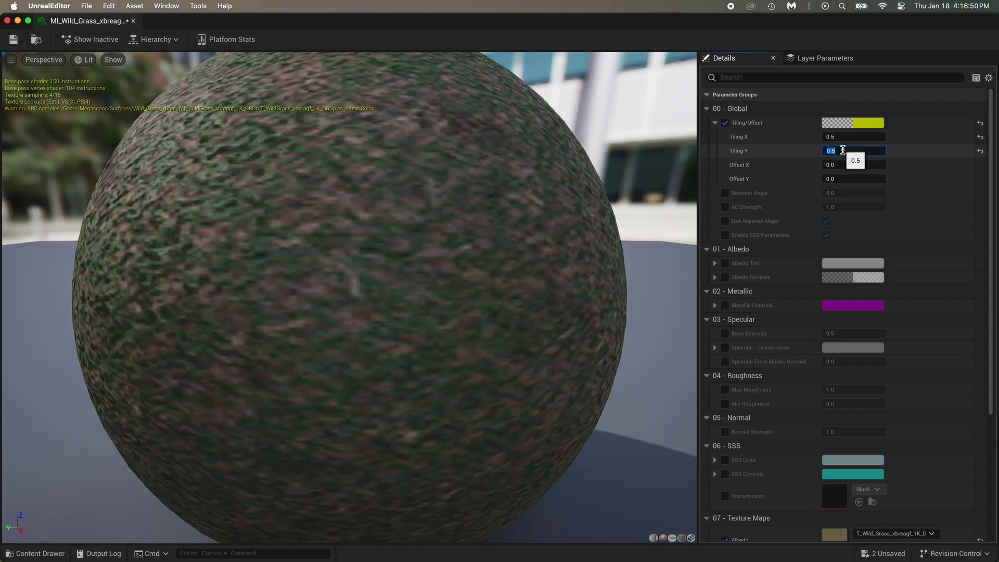
key("super+s")
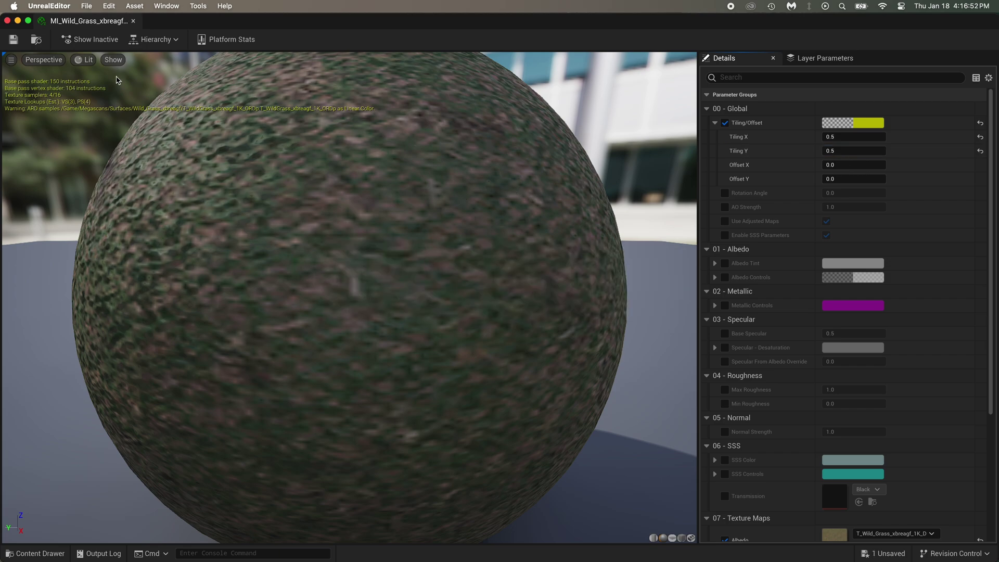
left_click(7, 20)
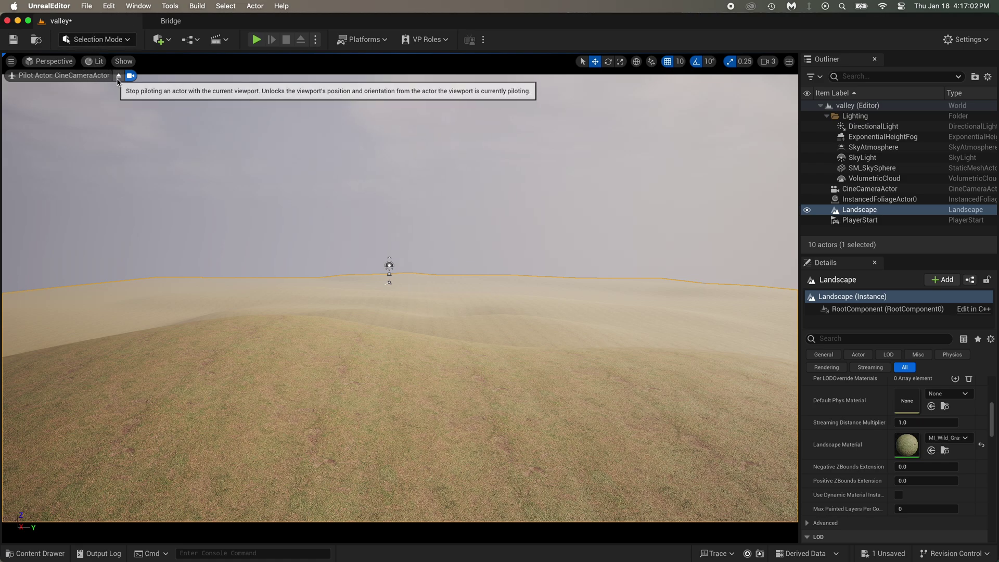
Step: Stop piloting the CineCameraActor and switch the editor to Foliage mode
left_click(117, 76)
left_click(103, 43)
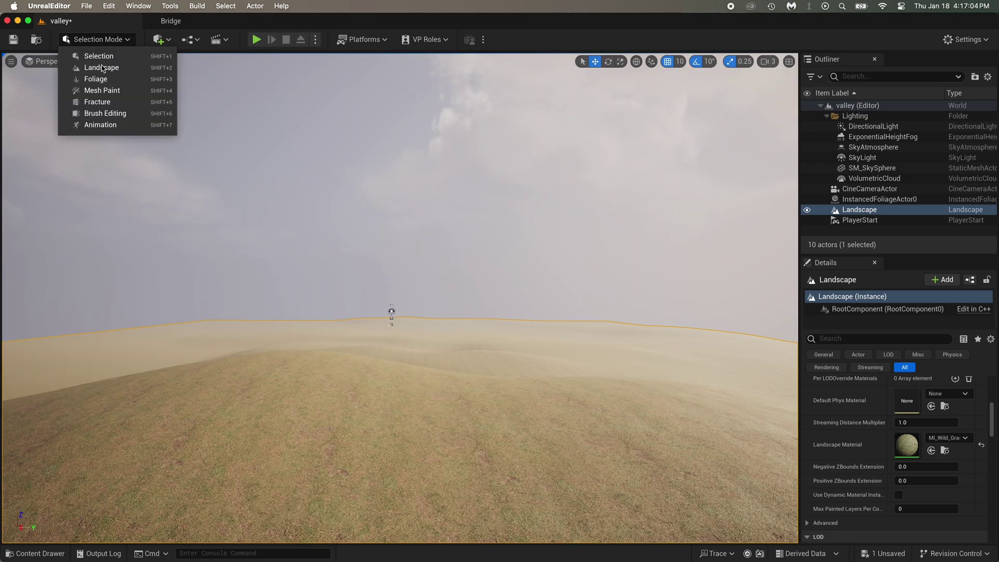
left_click(103, 79)
right_click_drag(493, 297, 474, 370)
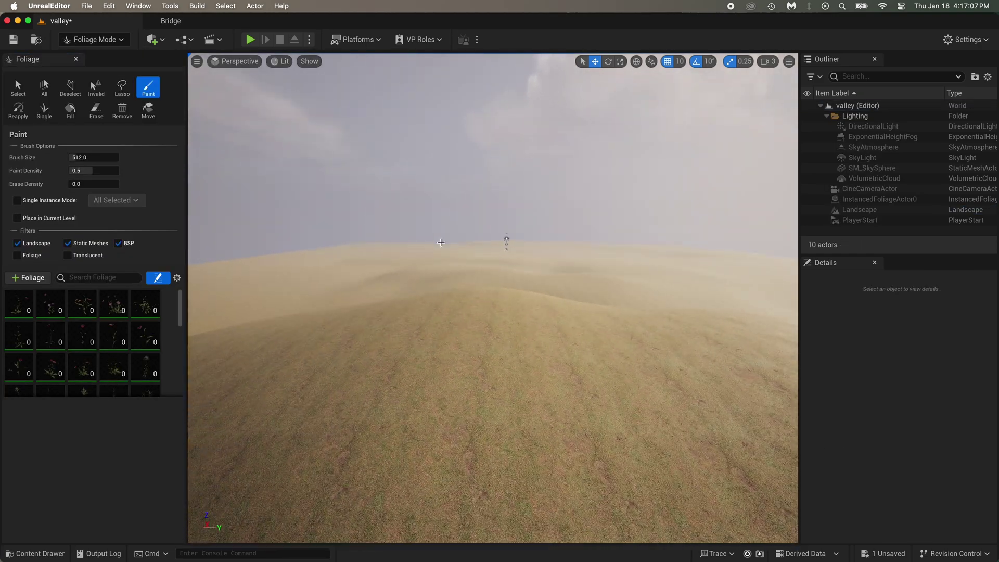
Step: Lower the viewport camera speed to 0.33
left_click(769, 61)
left_click_drag(807, 83, 790, 84)
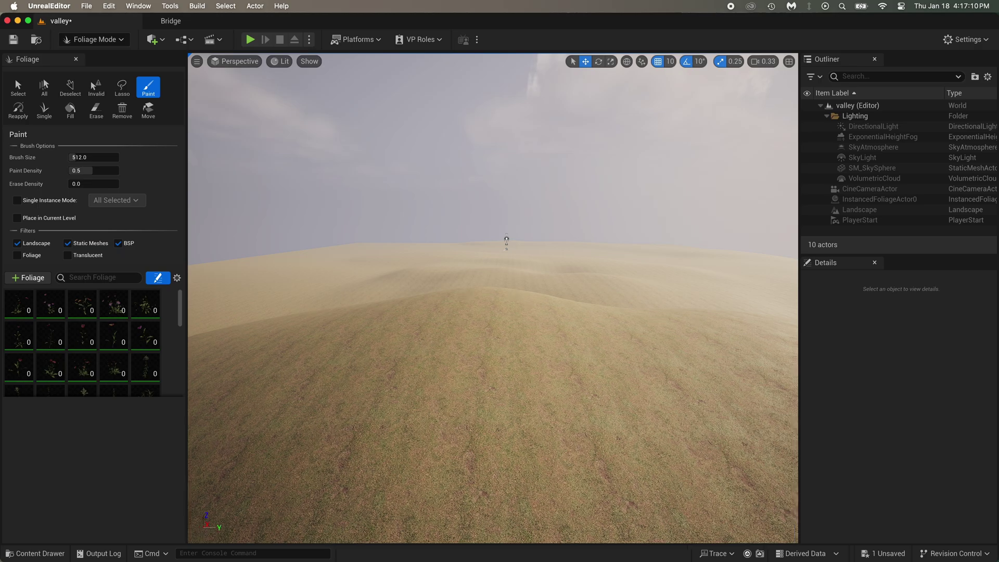
key("w")
mouse_move(493, 298)
right_mouse_down()
mouse_move(475, 320)
mouse_move(500, 321)
mouse_move(493, 299)
right_mouse_up()
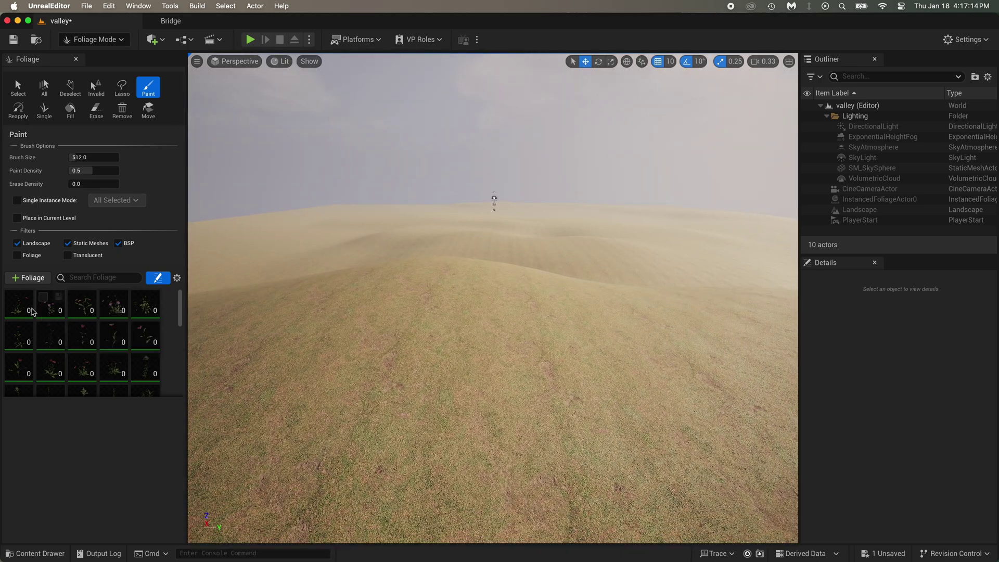
Step: Select every foliage type in the palette and activate them all for painting
left_click(32, 312)
left_click_drag(174, 312, 171, 385)
left_click(146, 389, "shift")
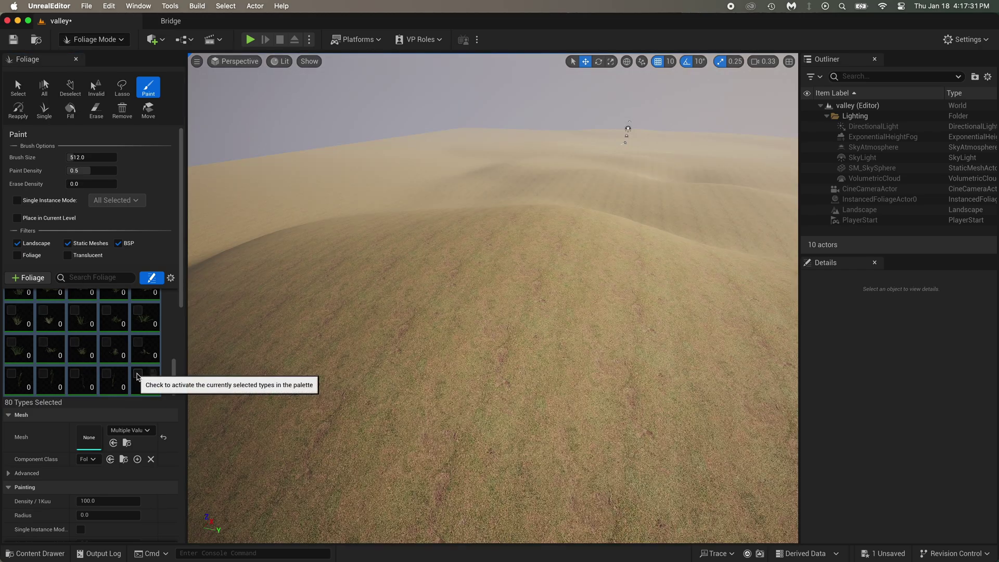
left_click(138, 374)
Step: Try painting a patch of all the flowers and grasses on the hill, inspect it, and undo the foliage painting
mouse_move(516, 290)
right_mouse_down()
mouse_move(546, 260)
mouse_move(588, 266)
mouse_move(435, 315)
right_mouse_up()
mouse_move(464, 289)
left_mouse_down()
mouse_move(599, 333)
mouse_move(492, 344)
mouse_move(541, 338)
left_mouse_up()
mouse_move(541, 339)
right_mouse_down()
mouse_move(583, 354)
mouse_move(619, 343)
mouse_move(620, 333)
mouse_move(629, 339)
mouse_move(612, 334)
mouse_move(599, 344)
mouse_move(570, 325)
mouse_move(567, 375)
right_mouse_up()
key("w")
key("w")
key("w")
key("w")
mouse_move(510, 281)
right_mouse_down()
mouse_move(510, 299)
mouse_move(510, 229)
mouse_move(562, 231)
right_mouse_up()
key("s")
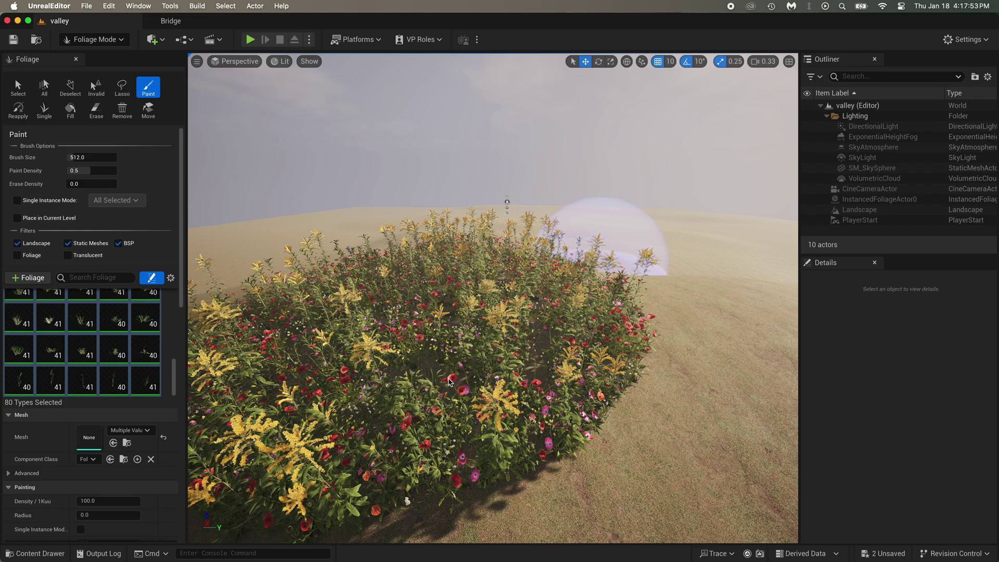
key("super+z")
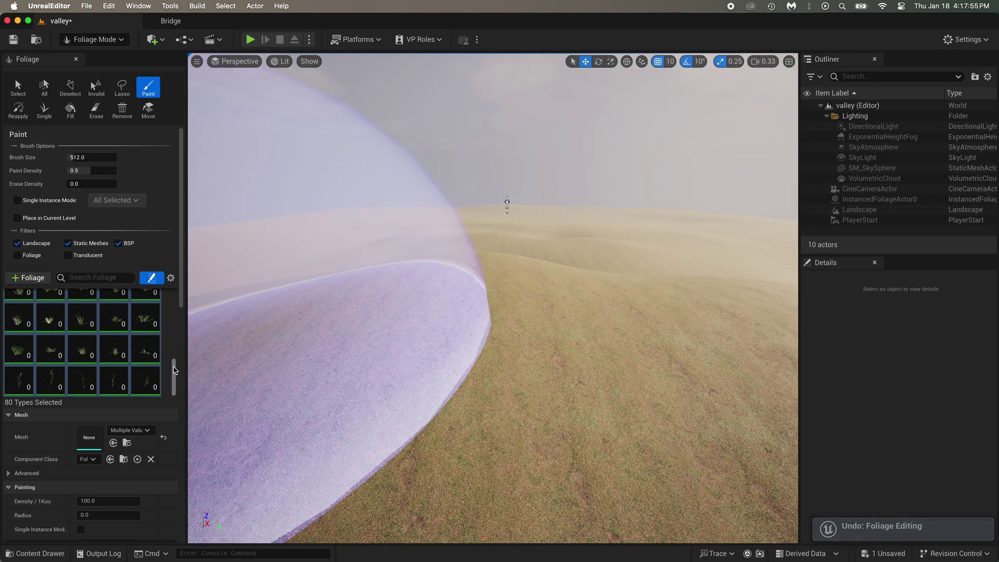
Step: Filter the foliage palette by "grass" and set the Density / 1Kuu of all the wild grass types to 2000
left_click_drag(175, 370, 180, 289)
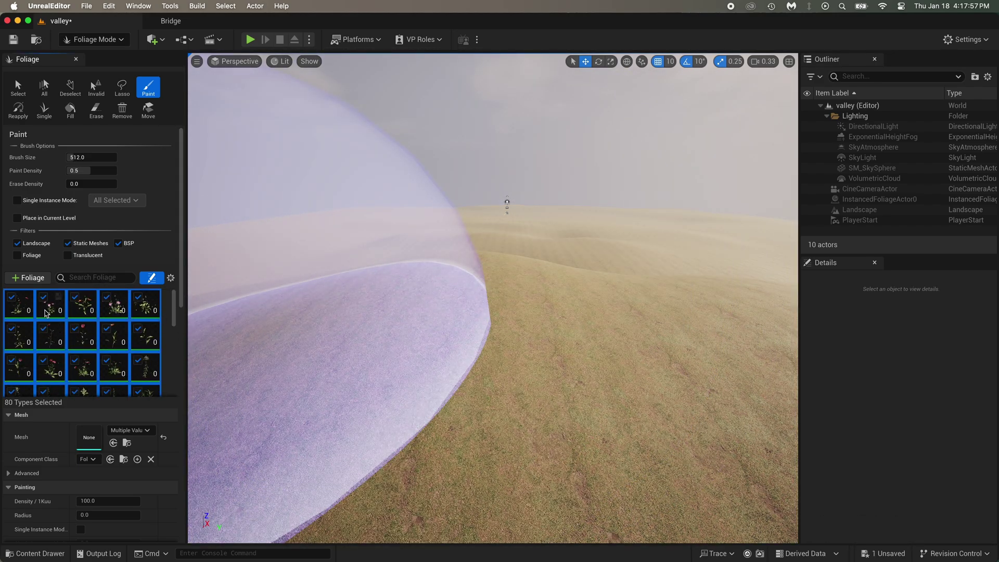
left_click(86, 278)
type("gra")
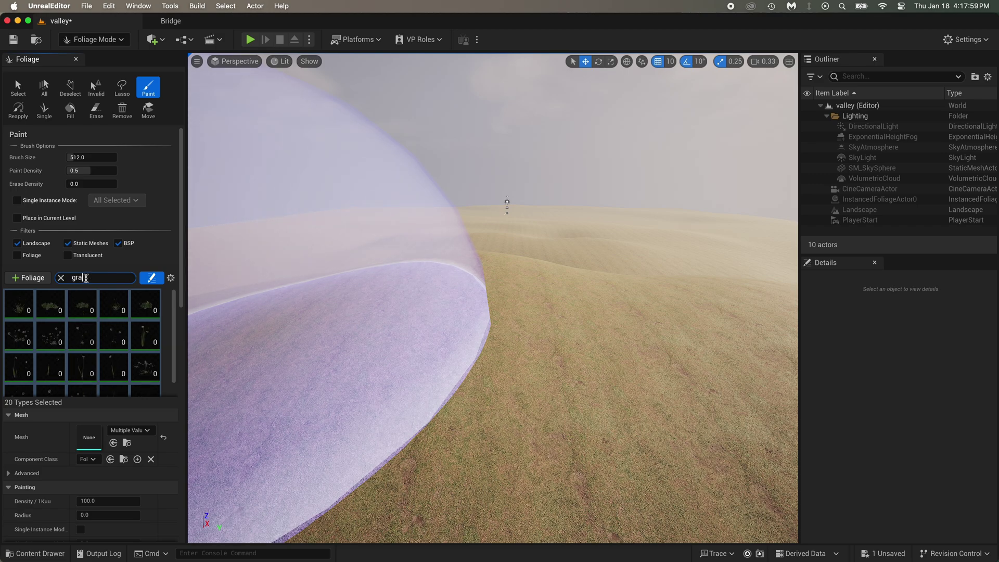
type("ss")
left_click(16, 315)
scroll(109, 335, "down", 1)
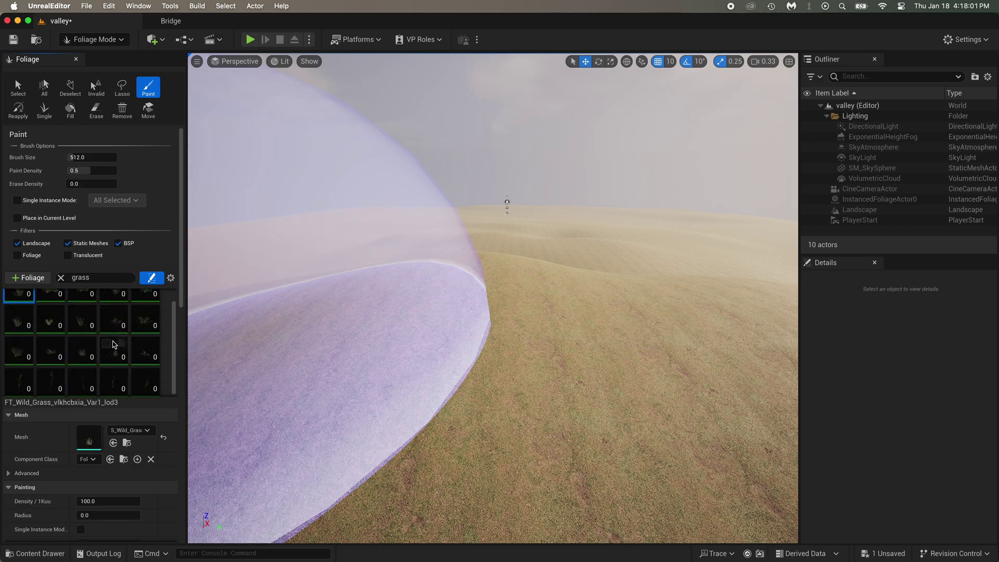
left_click(145, 388, "shift")
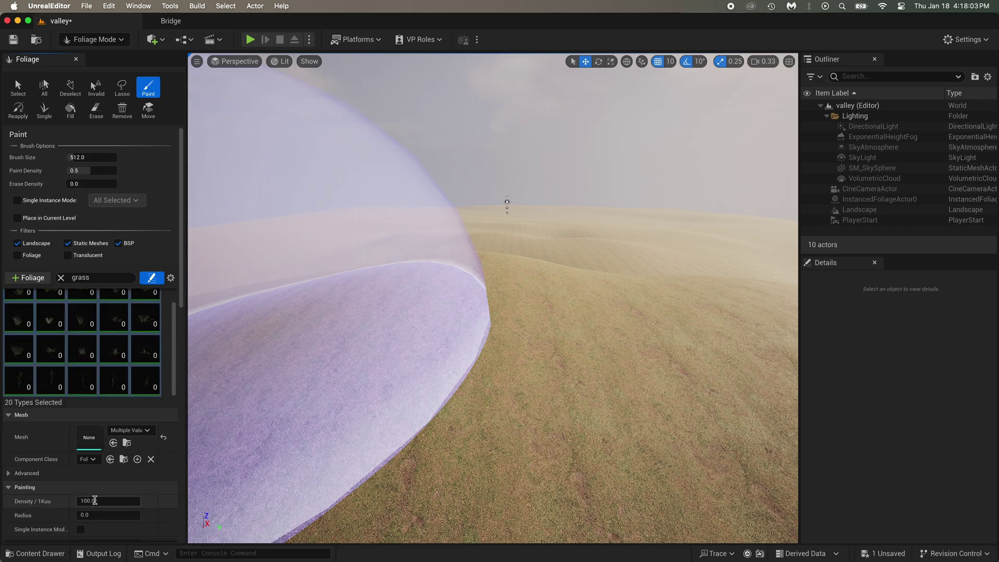
left_click(142, 500)
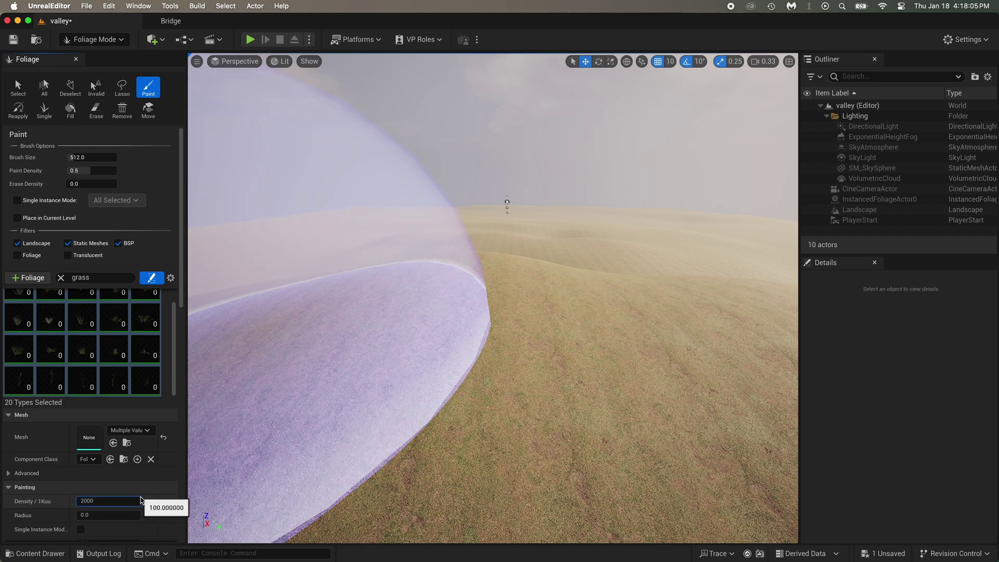
type("2000")
key("Return")
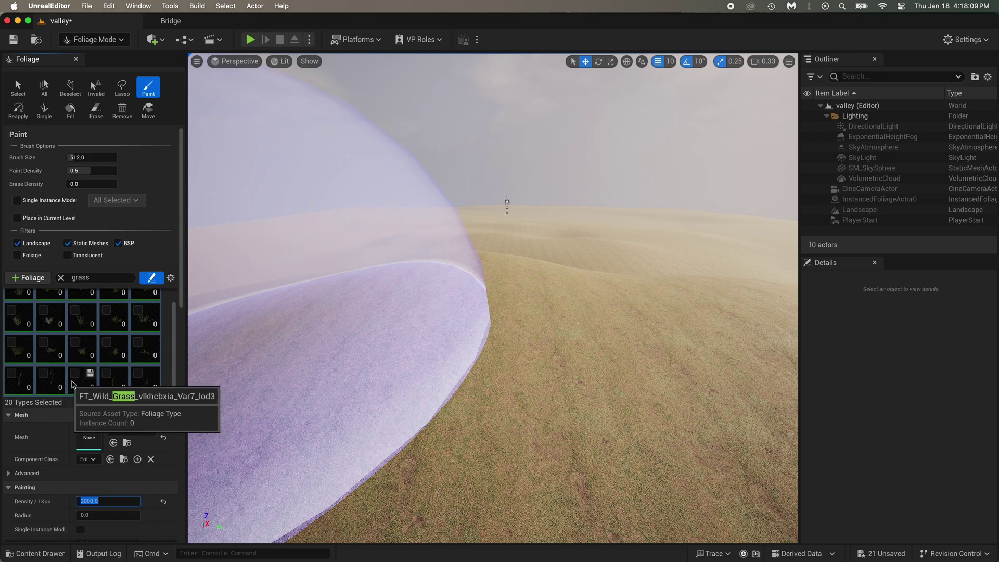
Step: Activate all the wild grass foliage types and paint one patch of them on the hill in front of the camera
left_click(75, 374)
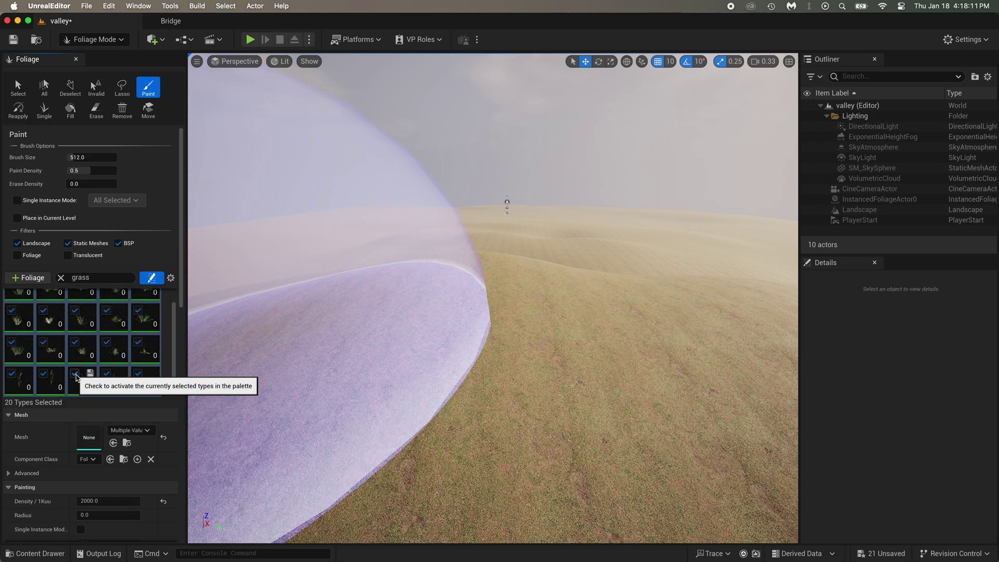
left_click(76, 375)
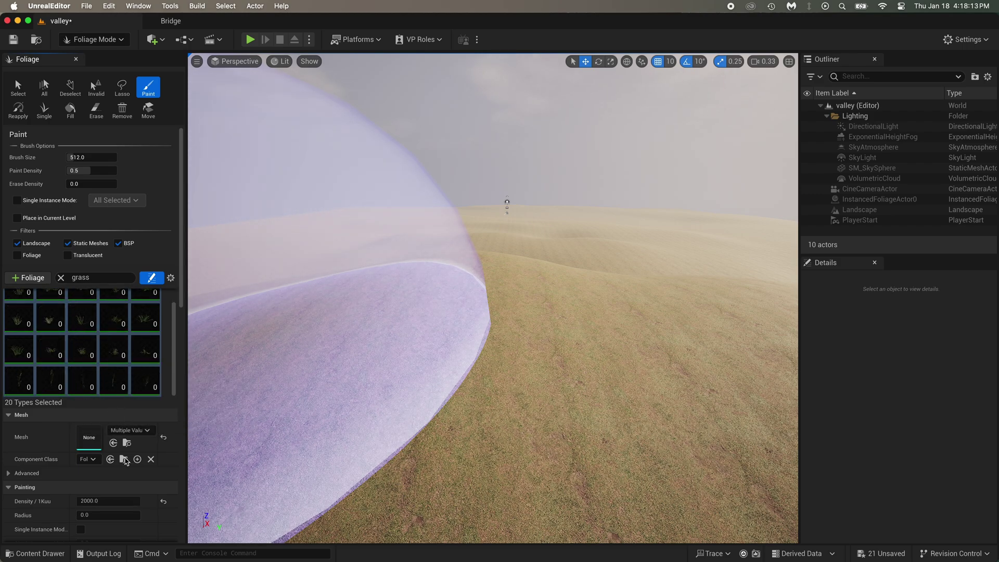
left_click(109, 385)
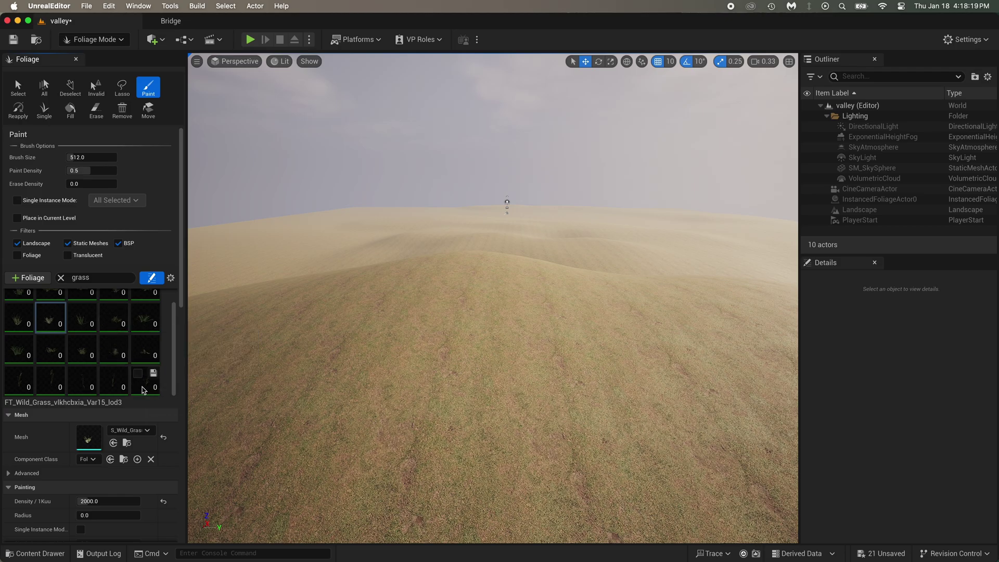
scroll(142, 386, "up", 1)
left_click(14, 312, "shift")
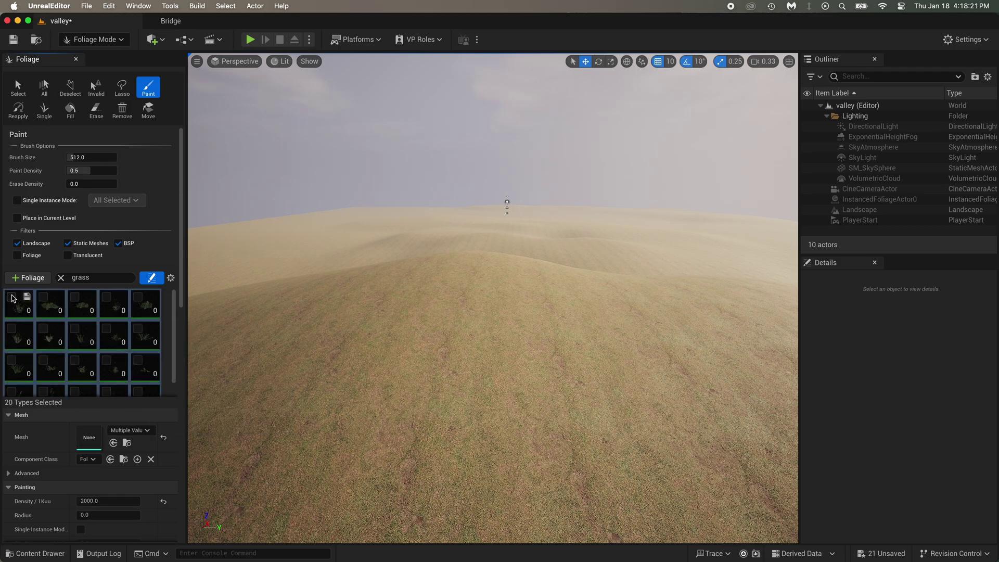
left_click(12, 298)
left_click(473, 337)
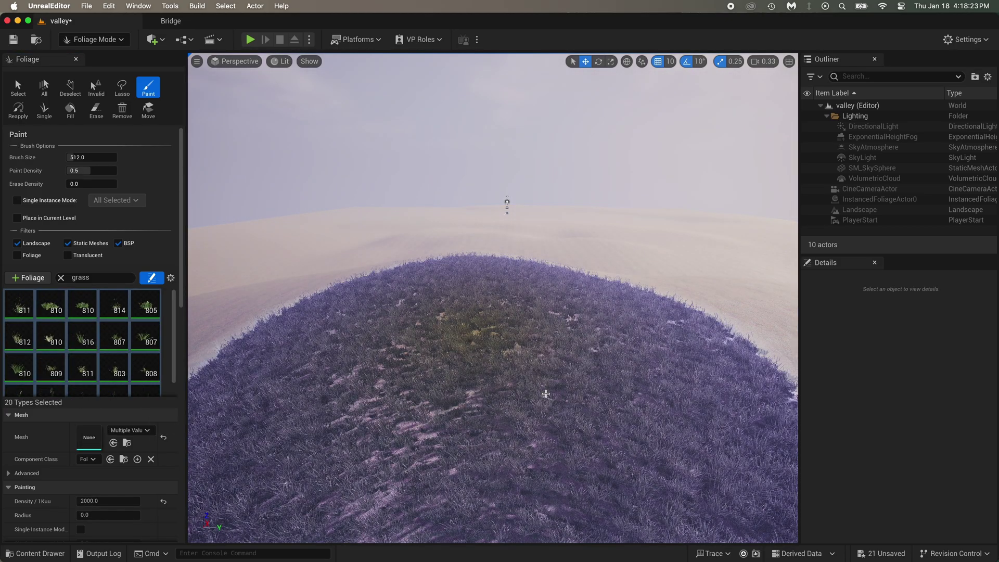
Step: Examine the painted grass patch up close and from above for its density and coverage
right_click_drag(473, 336, 548, 346)
key("w")
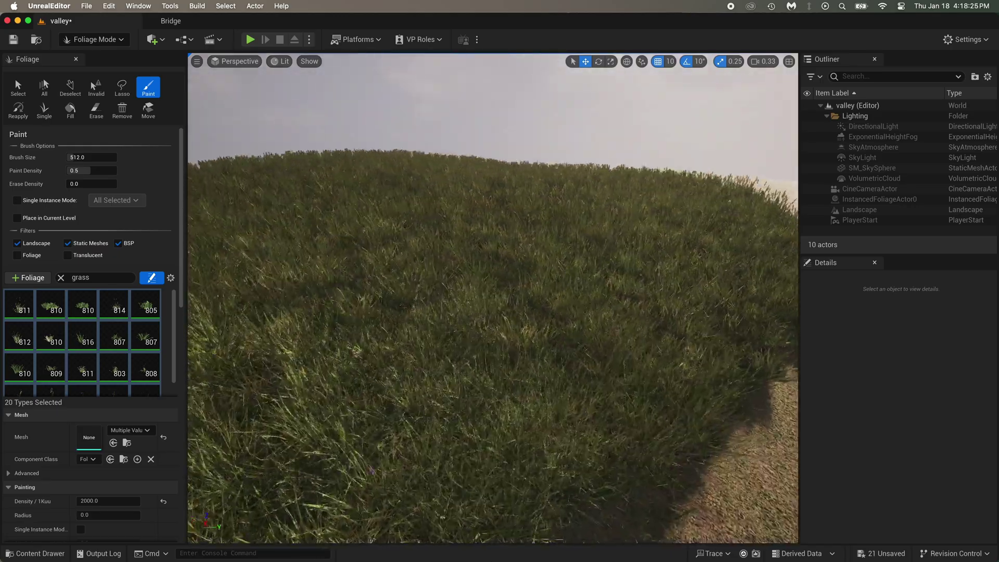
key("w")
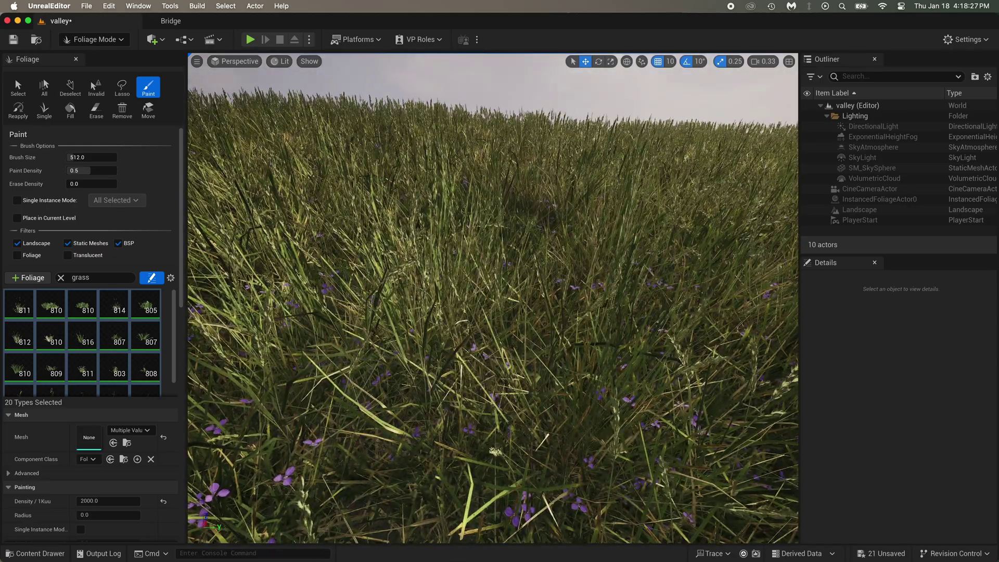
right_click_drag(493, 298, 493, 218)
key("s")
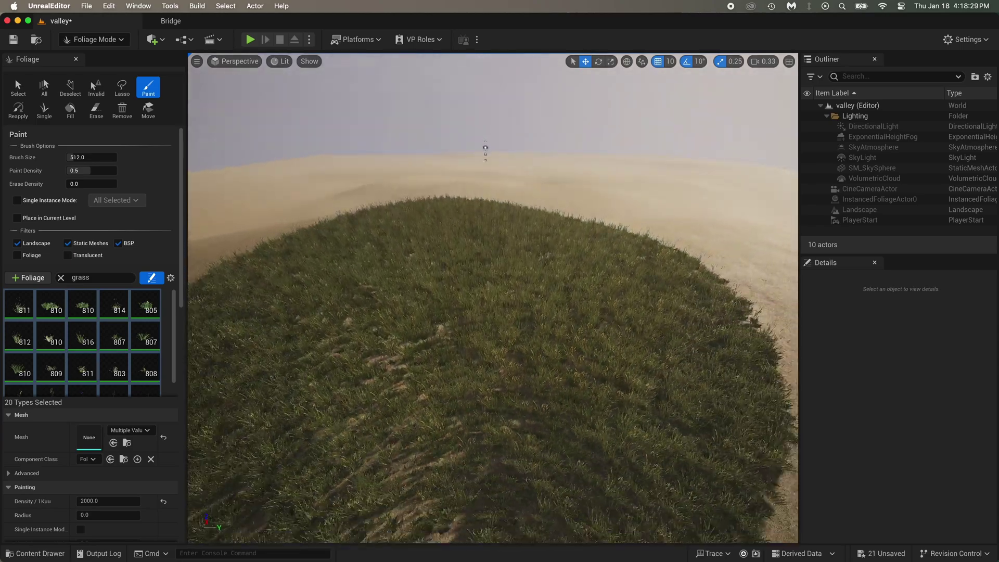
key("s")
key("w")
key("q")
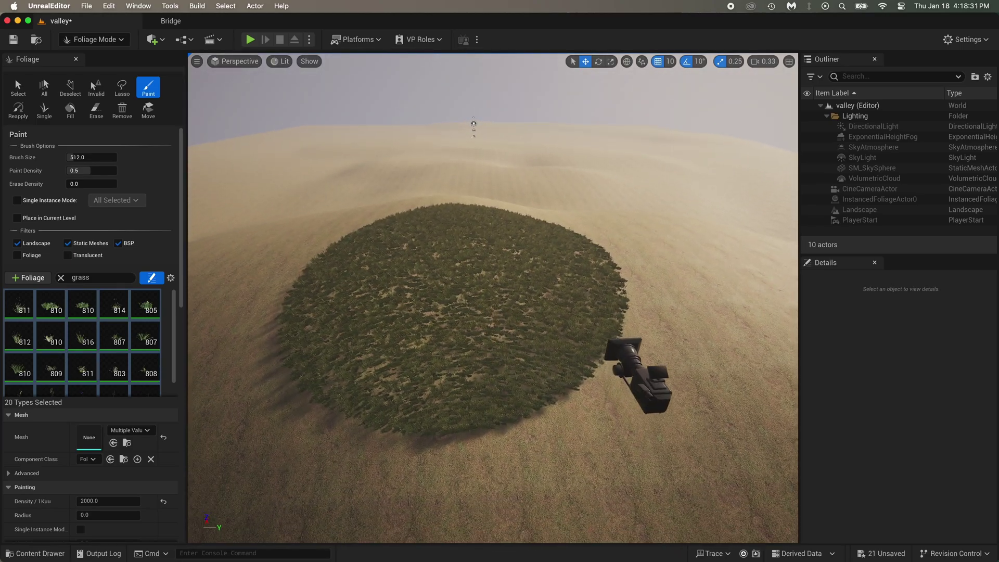
Step: Clear the "grass" filter, select all the flower foliage types without the wild grasses, and set their Density / 1Kuu to 10
key("w")
right_click_drag(492, 298, 485, 296)
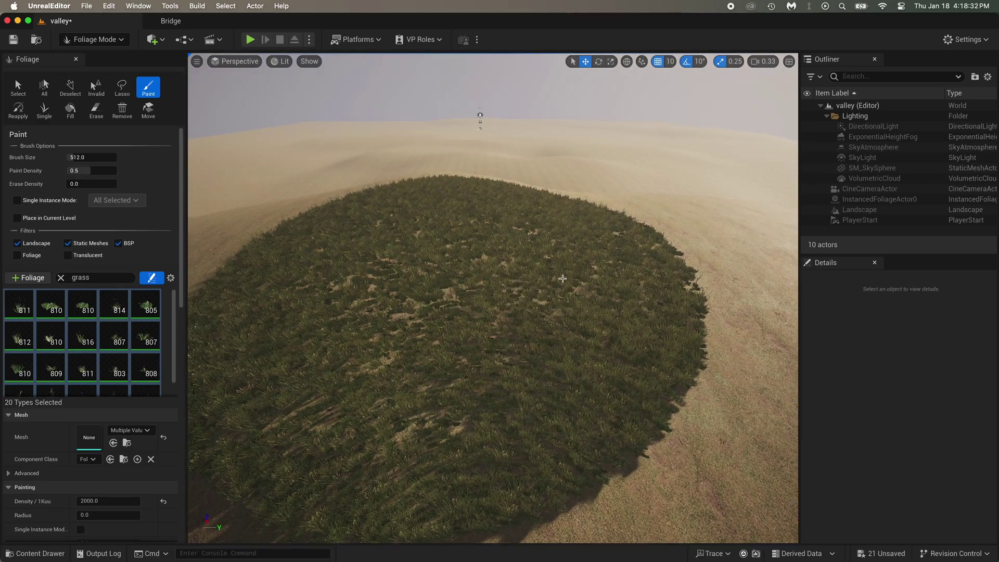
left_click(12, 299)
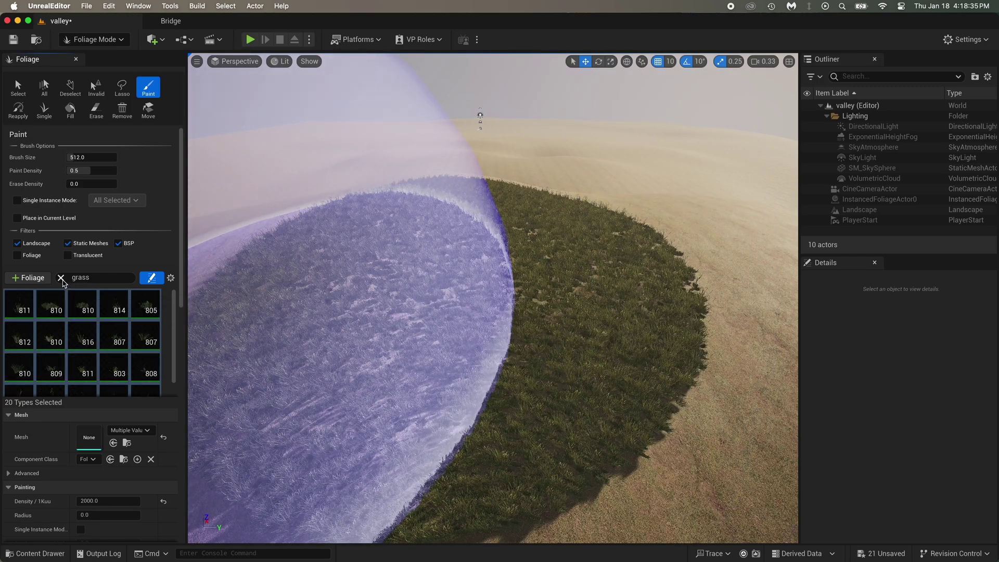
left_click(61, 278)
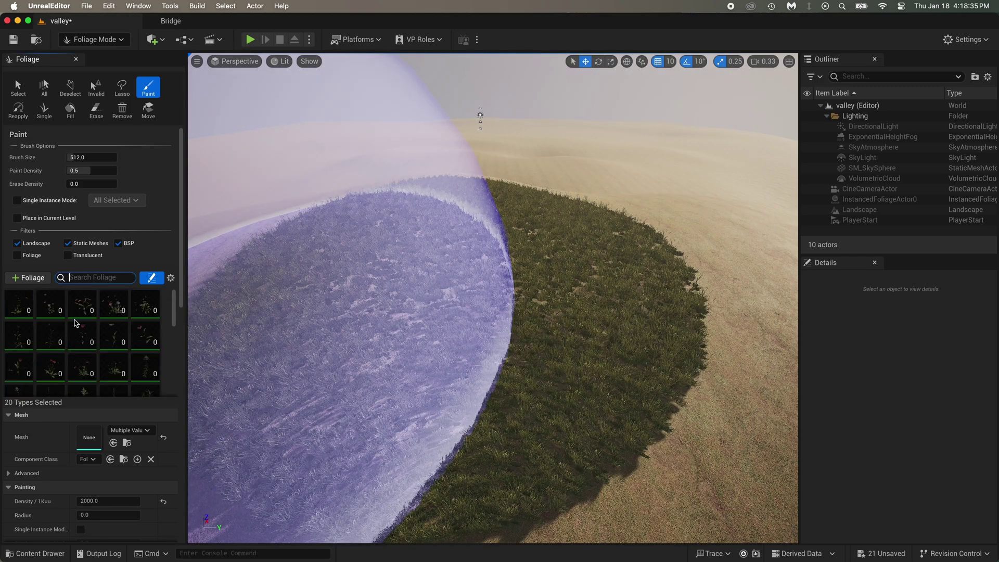
left_click(29, 318)
scroll(175, 326, "down", 3)
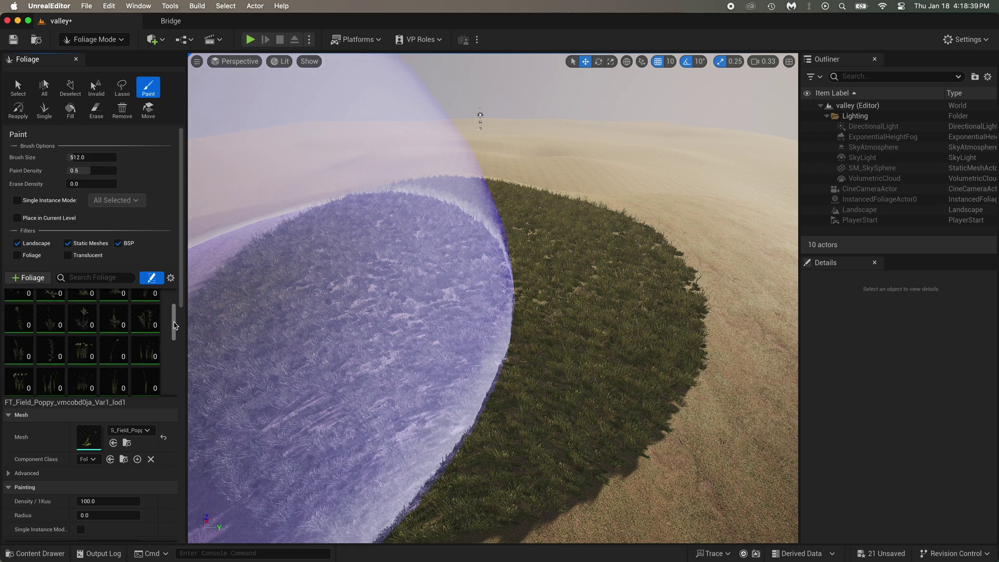
left_click_drag(174, 326, 176, 366)
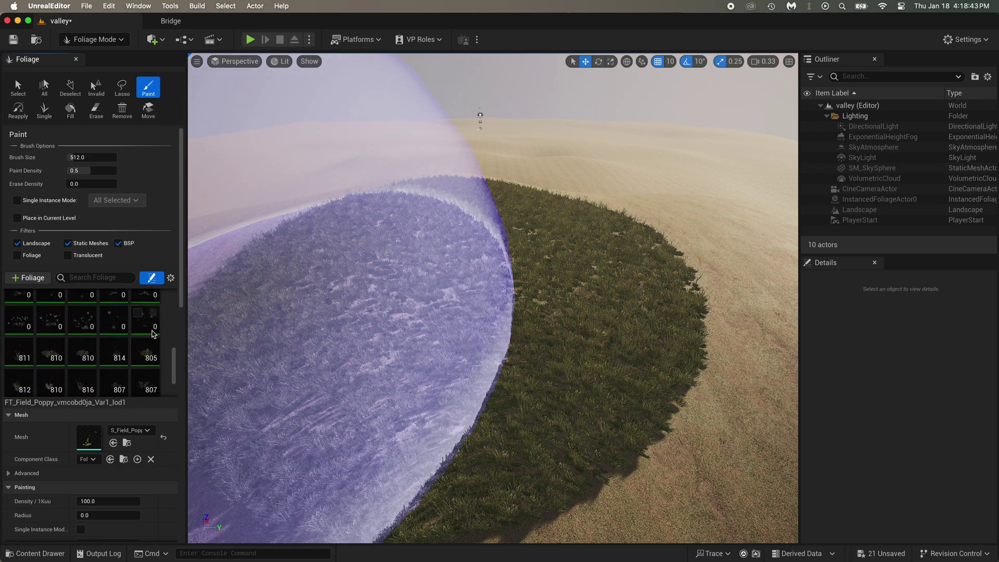
scroll(141, 360, "down", 3)
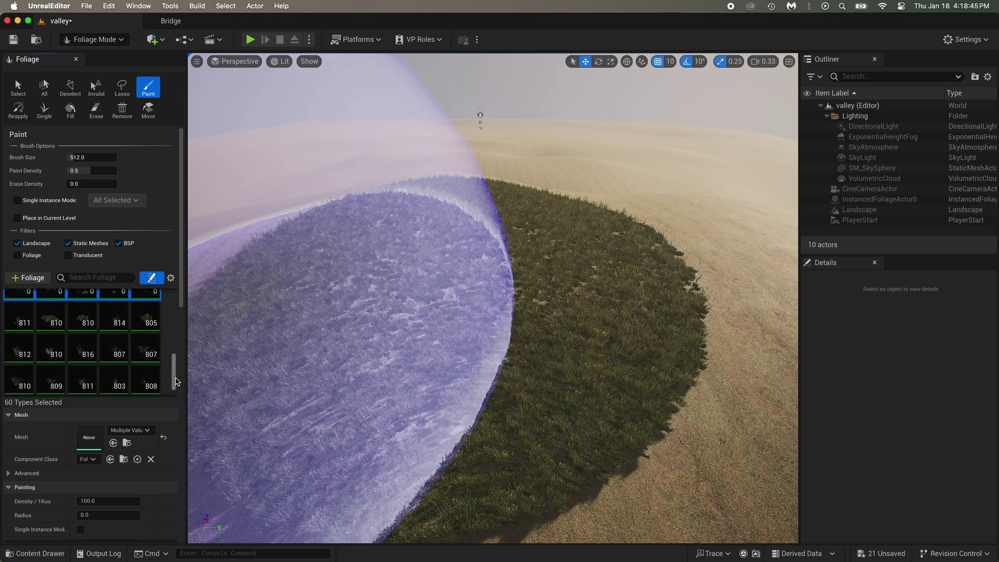
scroll(140, 354, "up", 4)
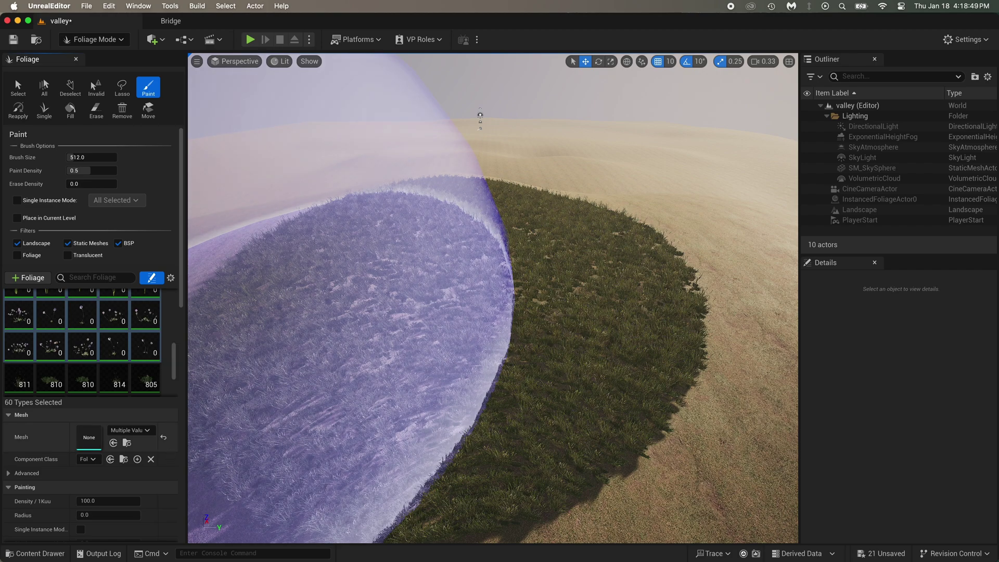
scroll(163, 466, "down", 1)
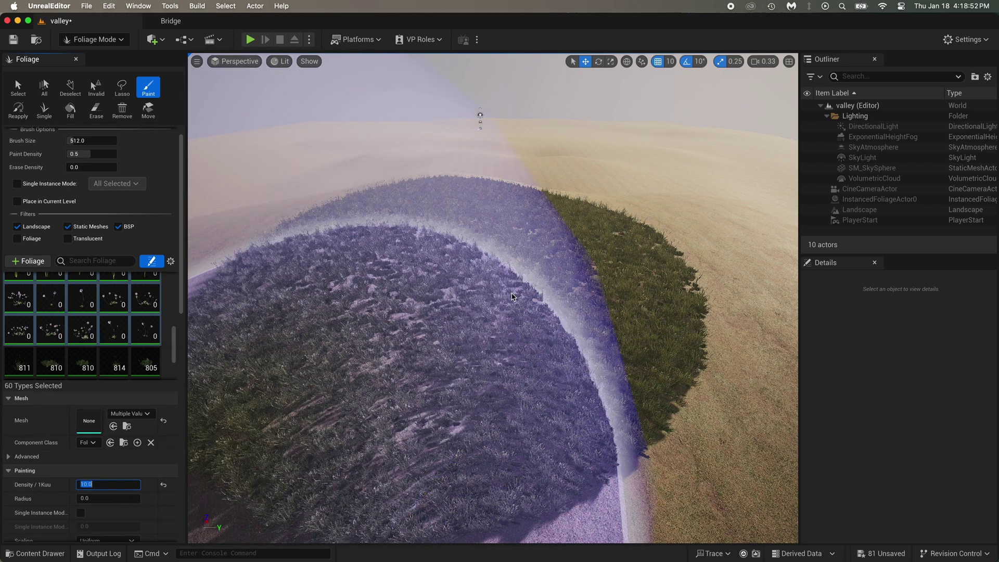
type("10")
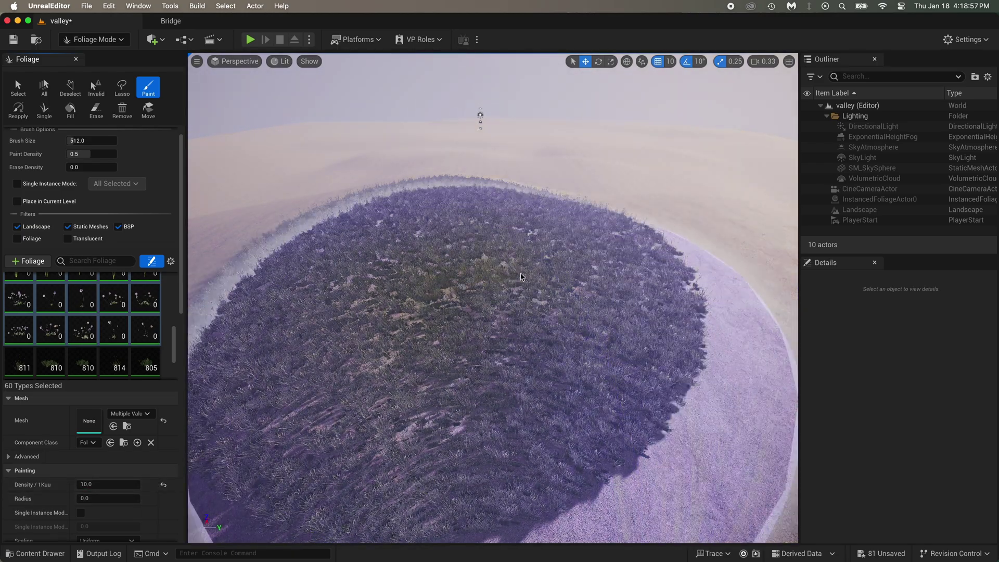
Step: Activate all the flower and grass foliage types together and paint one patch beside the existing grass patch
mouse_move(695, 285)
right_mouse_down()
mouse_move(771, 307)
mouse_move(656, 276)
mouse_move(663, 268)
right_mouse_up()
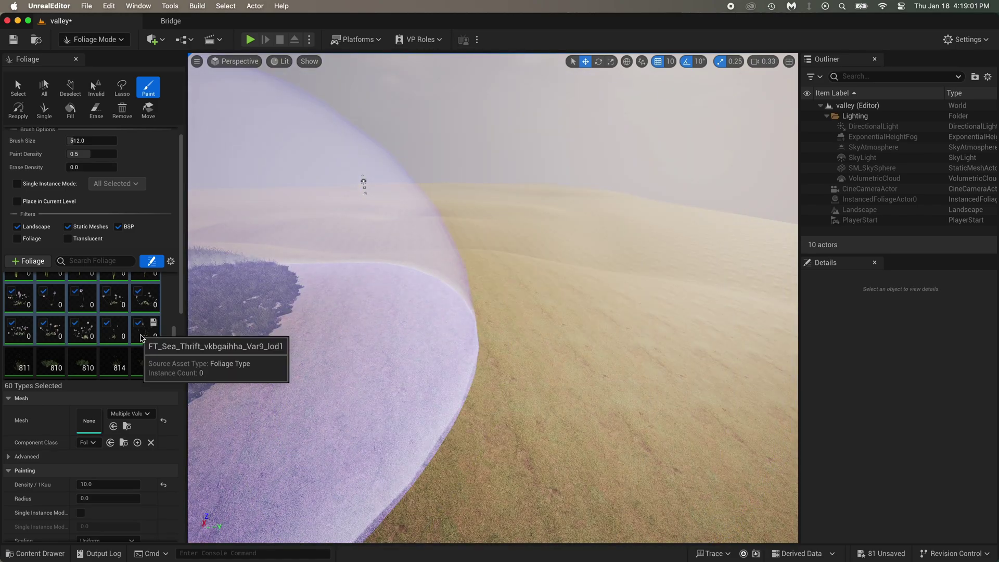
left_click_drag(174, 343, 175, 383)
left_click(150, 371, "shift")
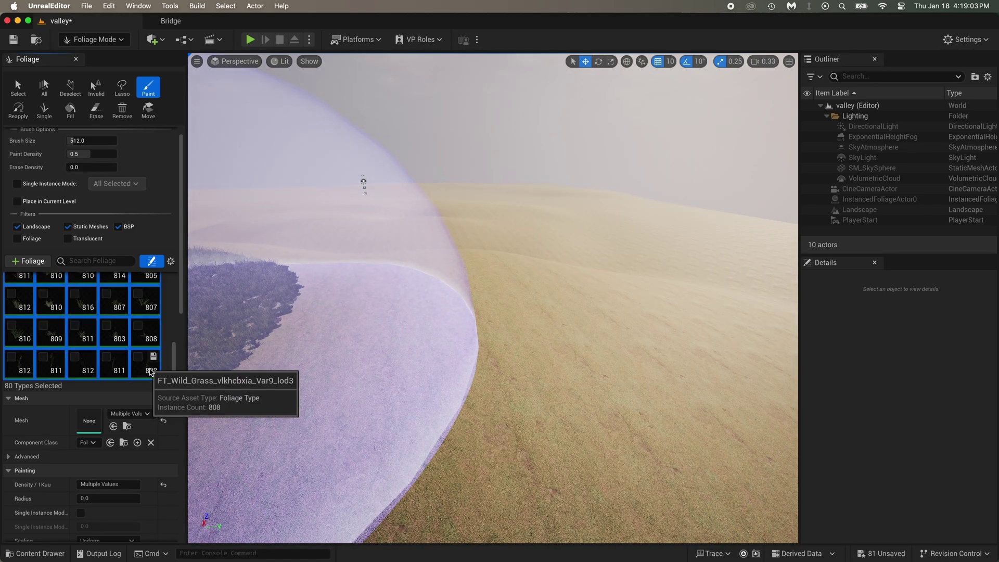
mouse_move(175, 361)
left_mouse_down()
mouse_move(177, 342)
mouse_move(175, 359)
left_mouse_up()
left_click(553, 310)
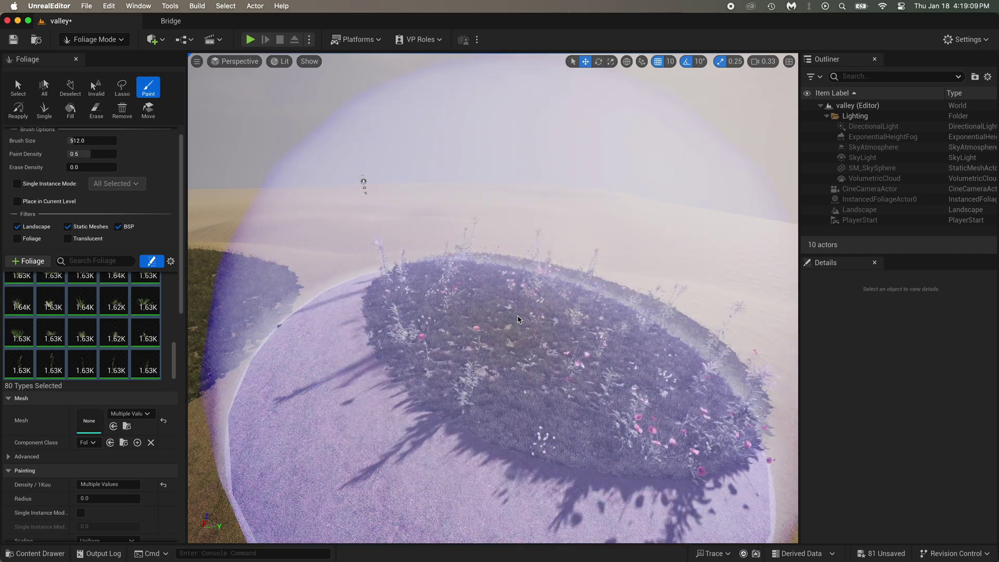
Step: Inspect the mixed flower and grass patch, and remove both painted foliage patches from the hill
mouse_move(511, 425)
right_mouse_down()
mouse_move(521, 444)
mouse_move(479, 443)
mouse_move(445, 423)
mouse_move(464, 424)
mouse_move(495, 484)
mouse_move(556, 260)
right_mouse_up()
key("w")
key("d")
key("s")
key("w")
key("s")
key("a")
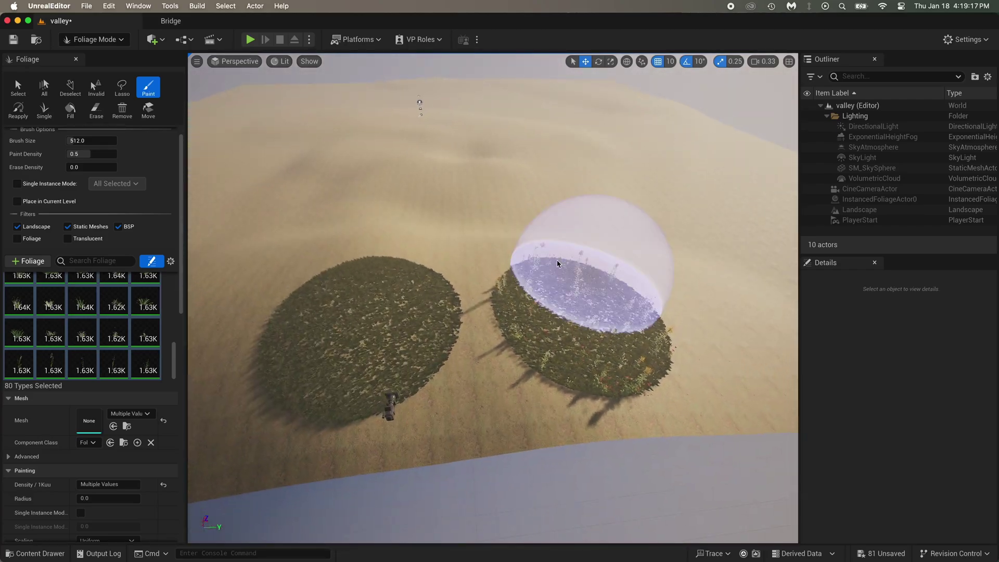
mouse_move(238, 226)
left_mouse_down()
mouse_move(330, 330)
mouse_move(357, 323)
mouse_move(345, 395)
mouse_move(516, 334)
mouse_move(619, 325)
mouse_move(513, 283)
left_mouse_up()
right_click_drag(477, 270, 477, 193)
key("w")
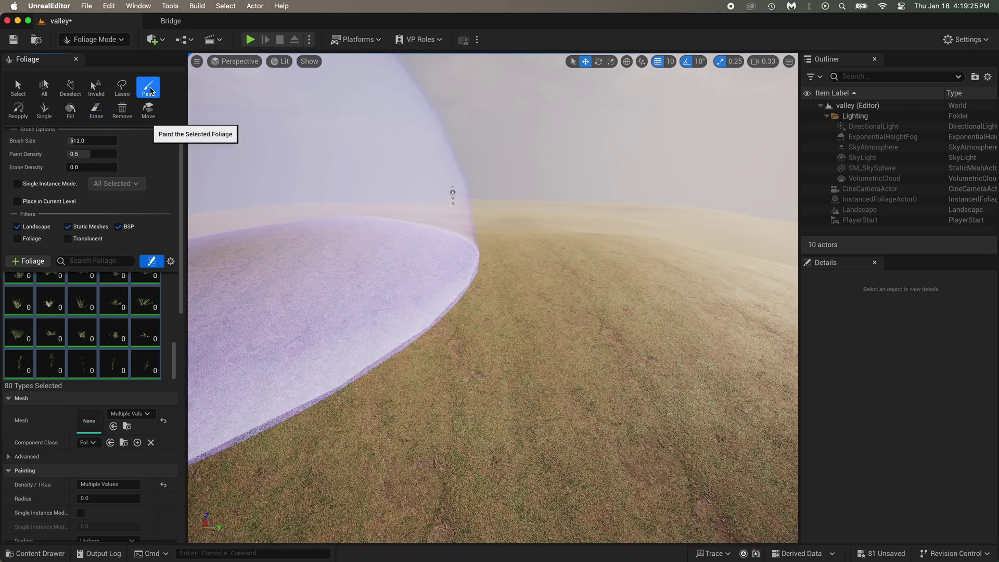
Step: Deactivate all foliage types and set the Density / 1Kuu of the types filtered by "poppy" to 50
right_click_drag(341, 270, 367, 267)
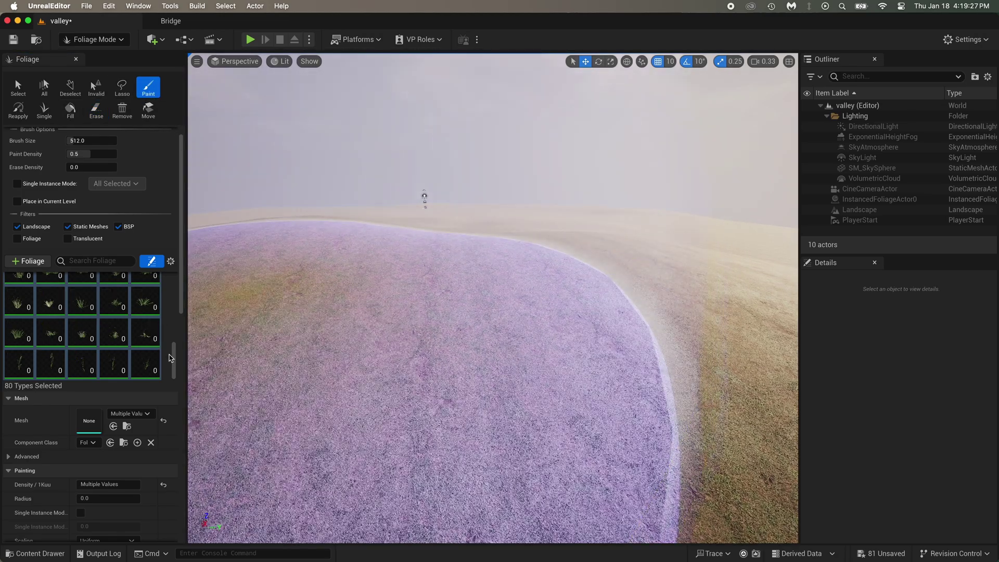
left_click(139, 358)
left_click_drag(174, 361, 174, 283)
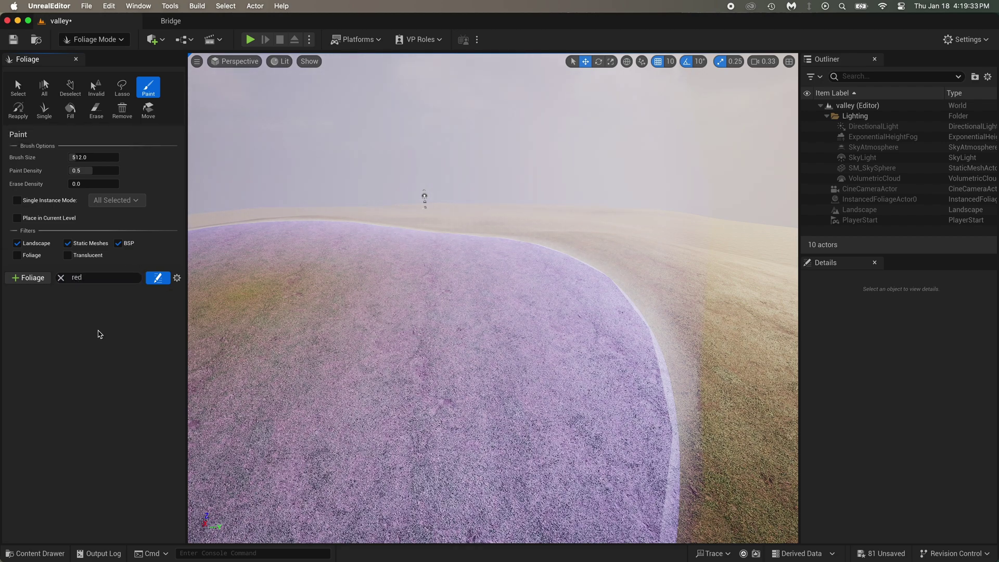
left_click(61, 278)
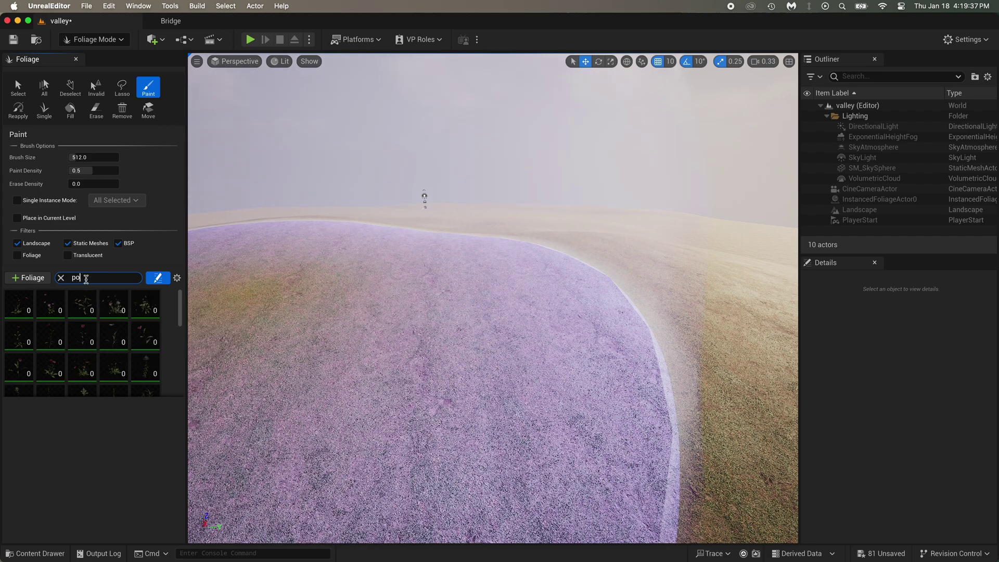
left_click(23, 316)
left_click(110, 360, "shift")
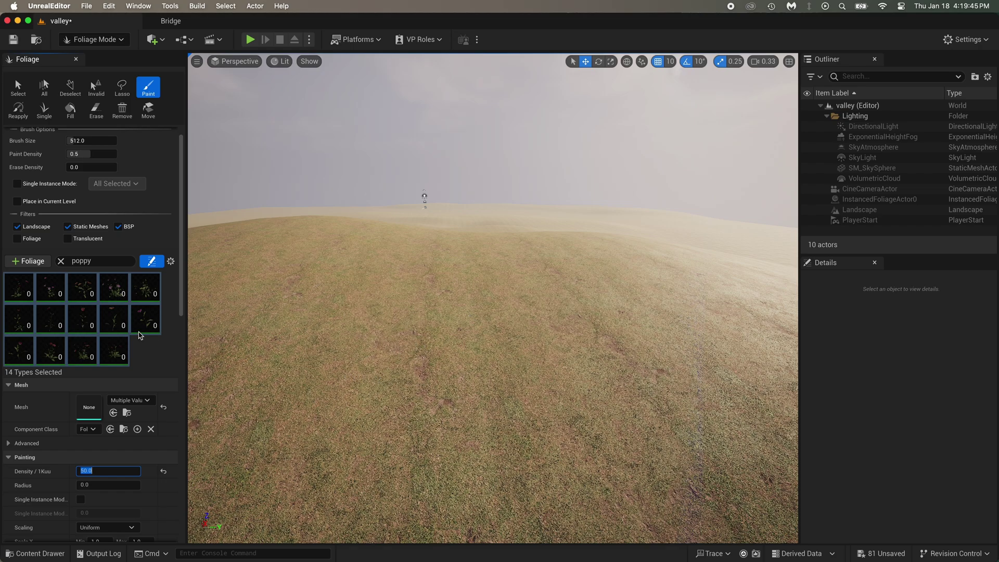
Step: Try painting a patch of all the poppy types on the hill, undo it, and deactivate the poppies again
left_click(116, 354)
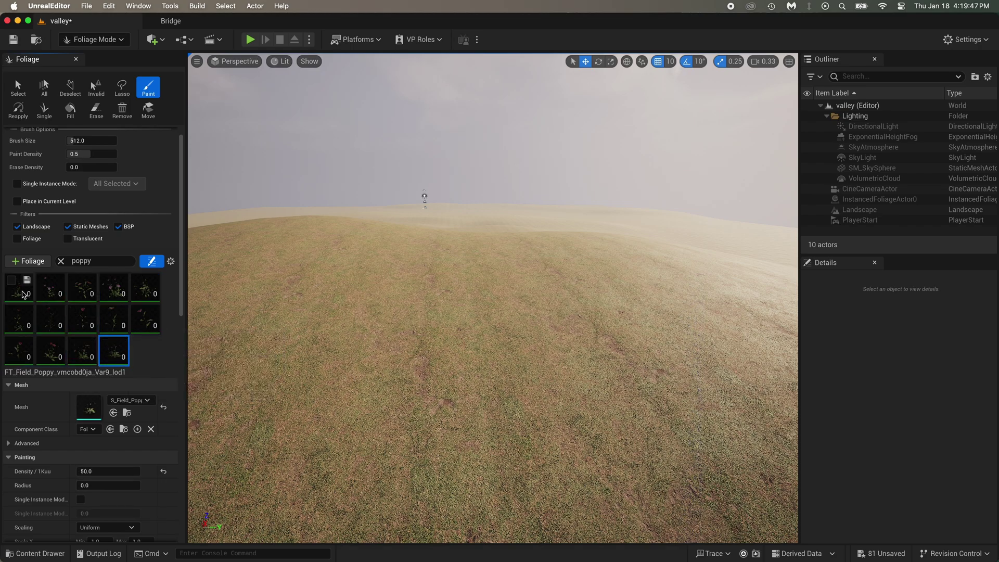
key("ctrl+a")
left_click(468, 303)
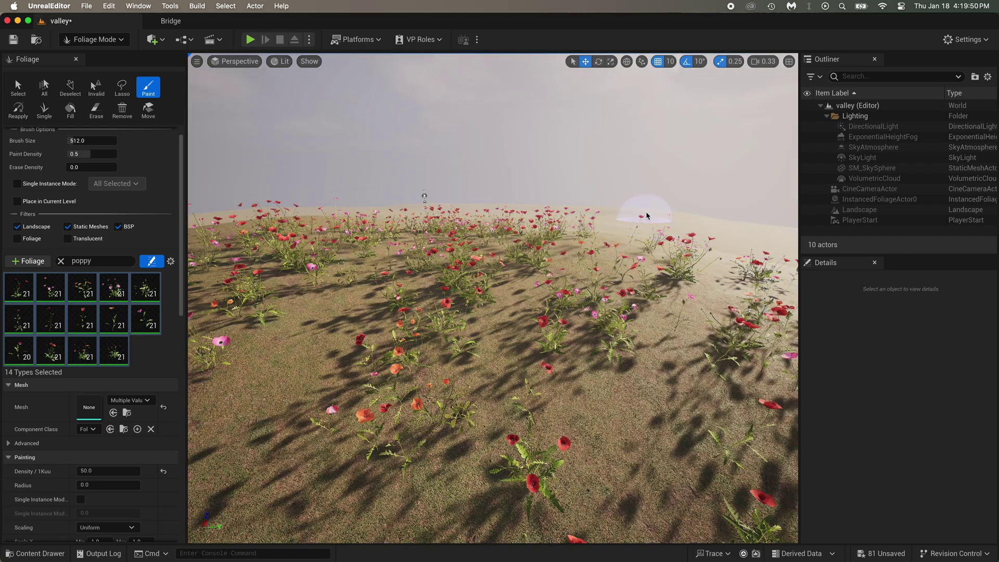
key("s")
mouse_move(645, 216)
right_mouse_down()
mouse_move(654, 200)
mouse_move(739, 209)
right_mouse_up()
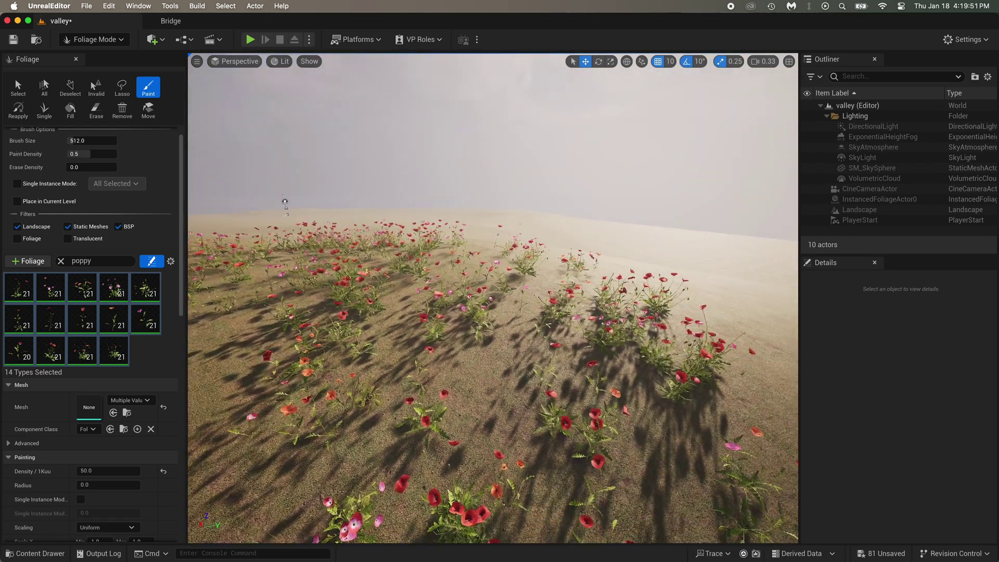
right_click_drag(440, 295, 647, 209)
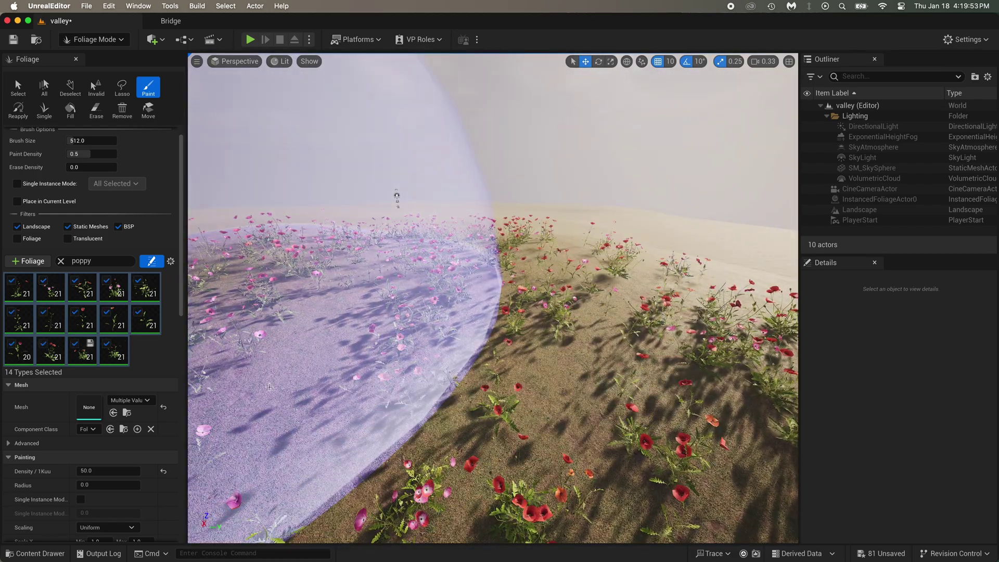
key("super+z")
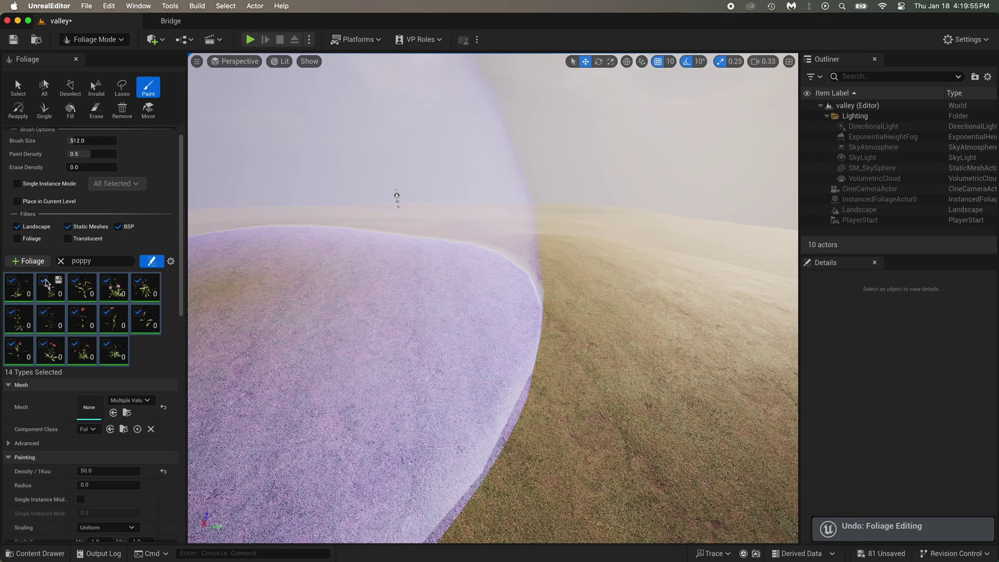
left_click(45, 282)
Step: Try painting a patch of only the FT_Rush_Daffodil Var1 type from the unfiltered palette, inspect it, and undo the painting
left_click(61, 261)
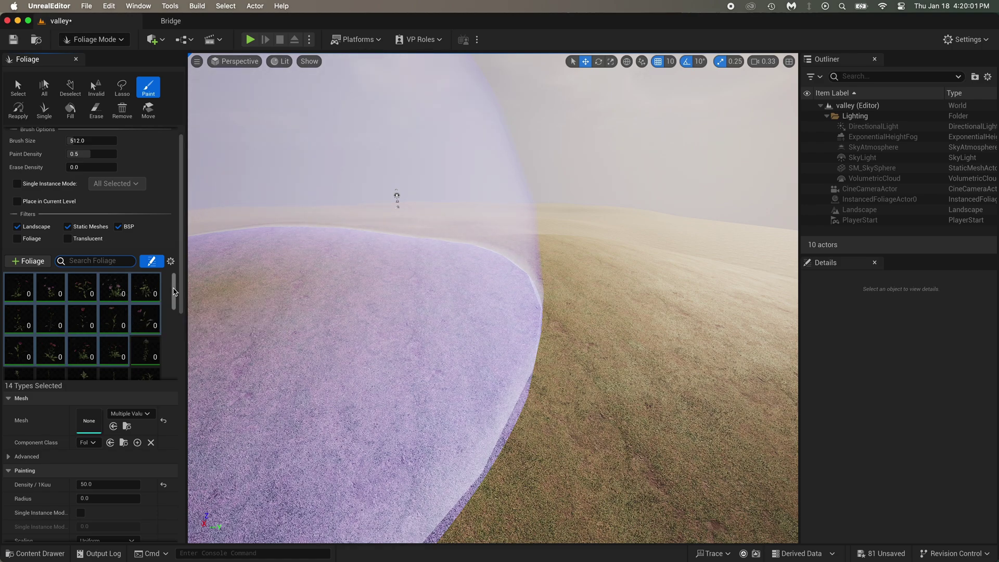
scroll(175, 291, "down", 5)
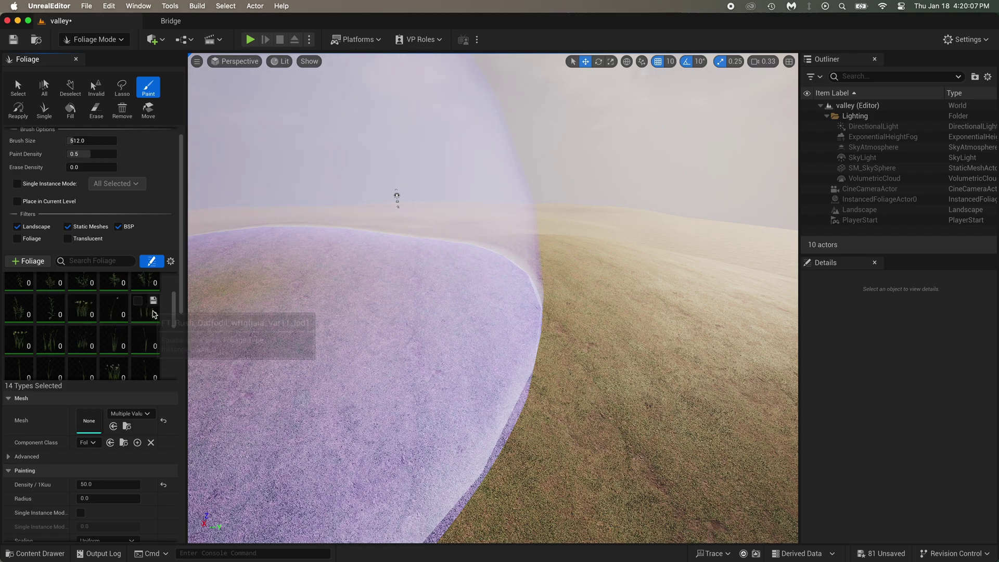
left_click(83, 311)
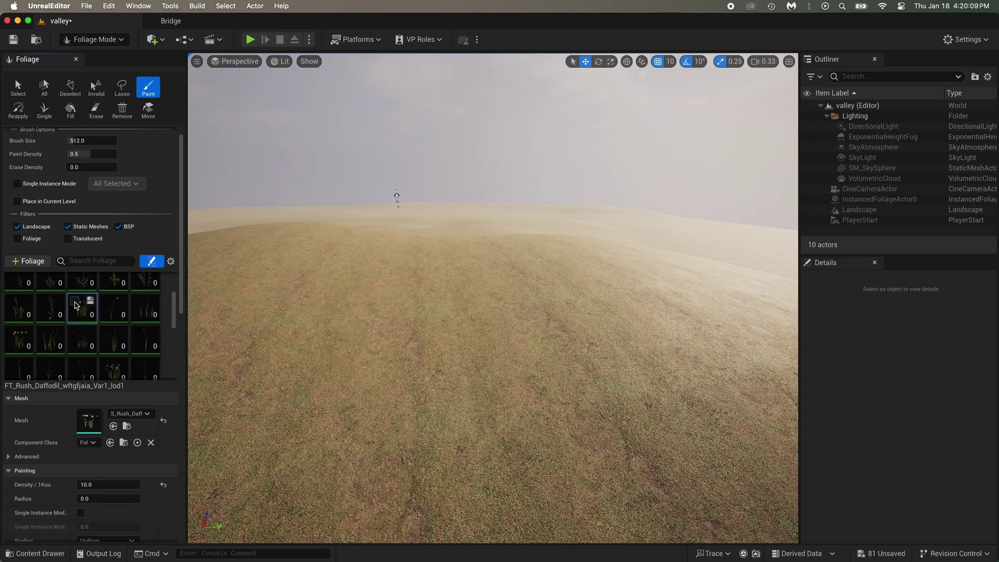
left_click(75, 303)
left_click(416, 311)
mouse_move(416, 311)
right_mouse_down()
mouse_move(557, 315)
mouse_move(567, 333)
mouse_move(516, 359)
mouse_move(541, 385)
right_mouse_up()
key("w")
key("s")
key("super+z")
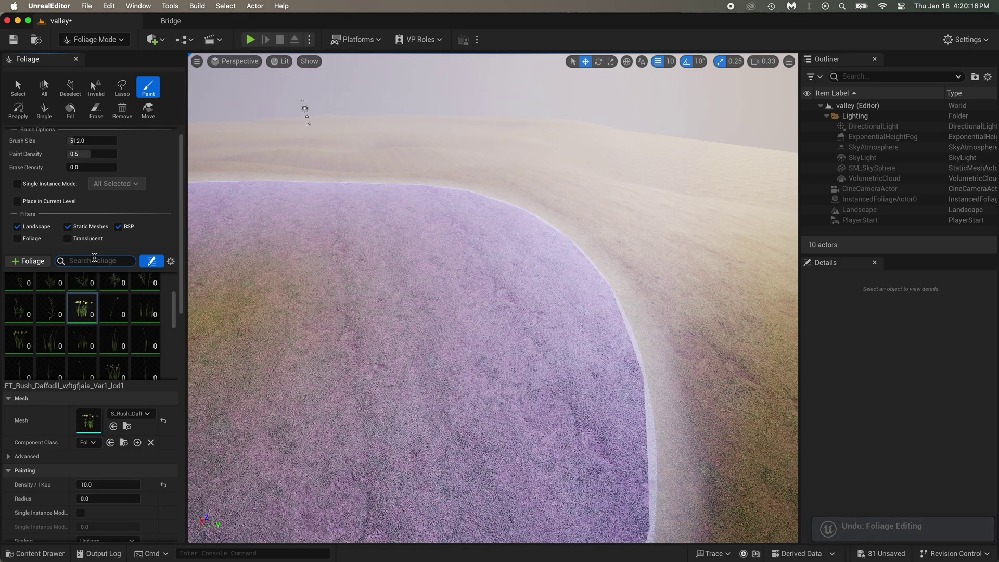
Step: Filter the palette by "rush", and activate all the Rush Daffodil types with their Density / 1Kuu set to 50
scroll(78, 296, "down", 2)
left_click(88, 365)
scroll(133, 367, "up", 3)
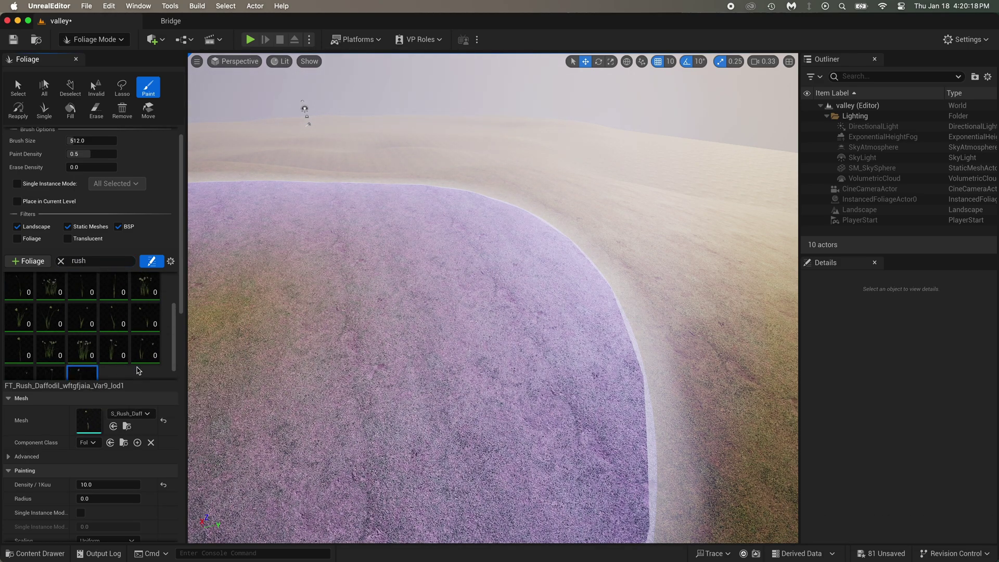
left_click(16, 299, "shift")
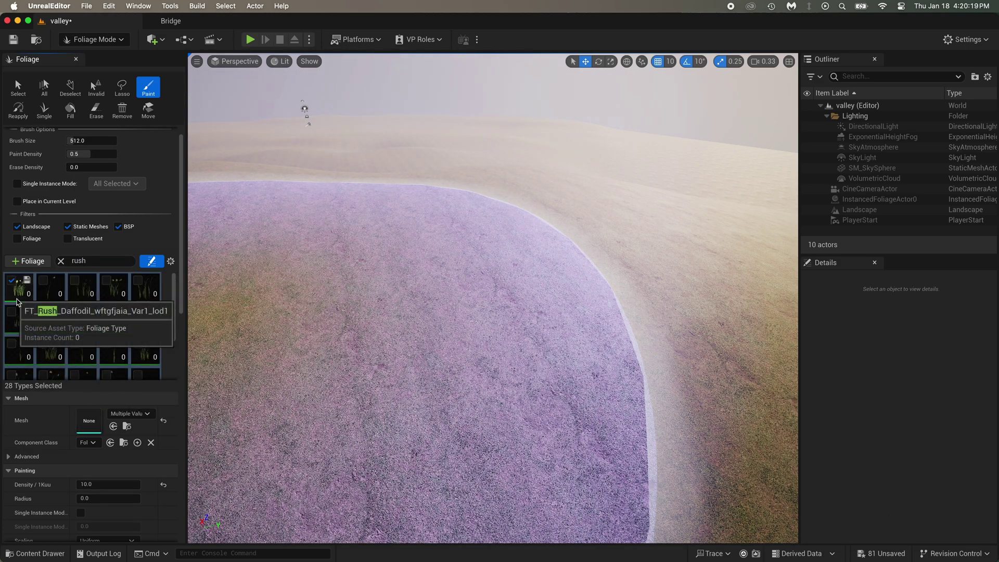
left_click(43, 282)
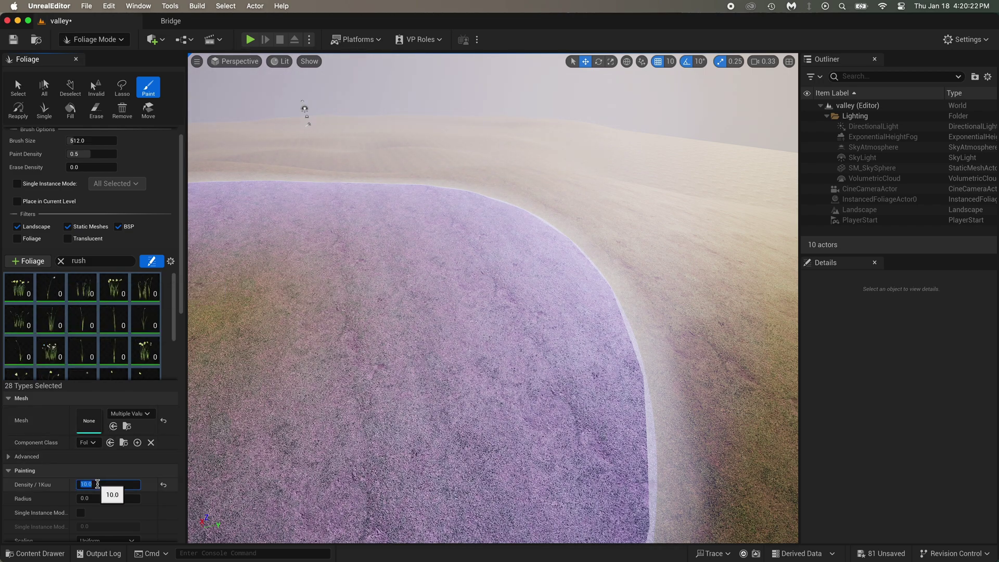
Step: Try painting a patch of all the Rush Daffodil types on the hill, inspect it, and undo the painting
left_click(442, 281)
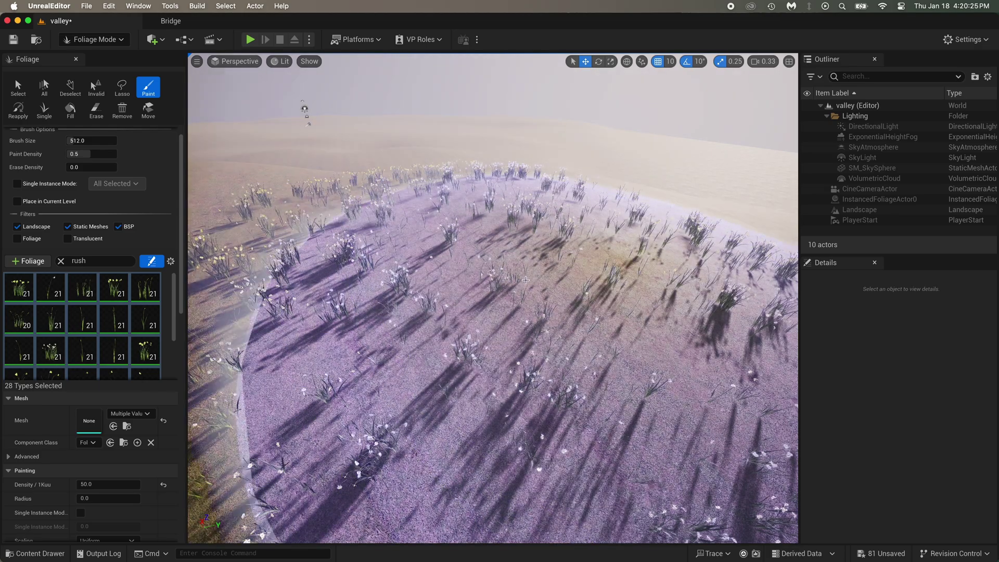
mouse_move(526, 280)
right_mouse_down()
mouse_move(528, 242)
mouse_move(494, 226)
mouse_move(499, 218)
mouse_move(500, 235)
right_mouse_up()
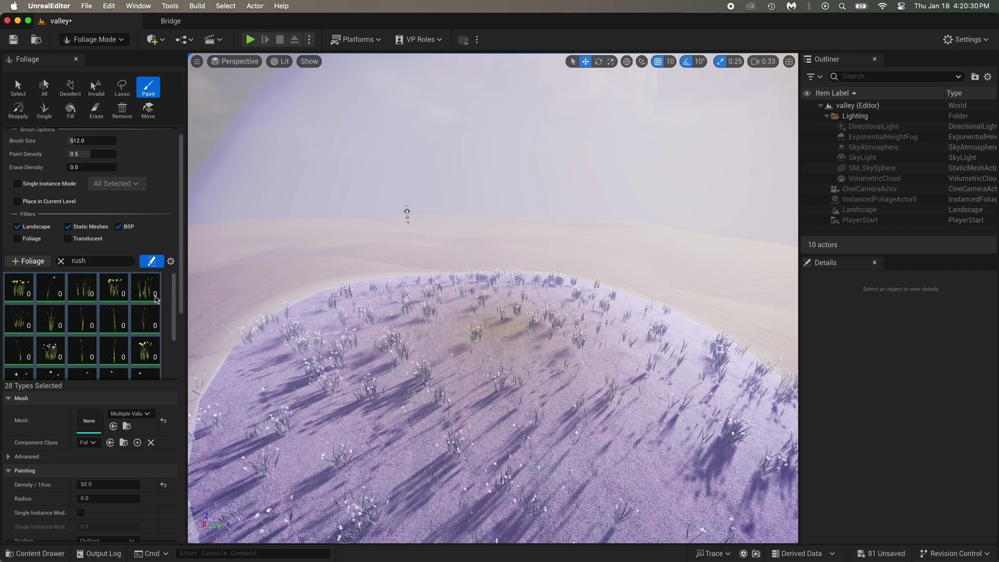
key("super+z")
Step: Clear the "rush" filter, then select and activate every flower and grass type in the foliage palette
left_click(60, 261)
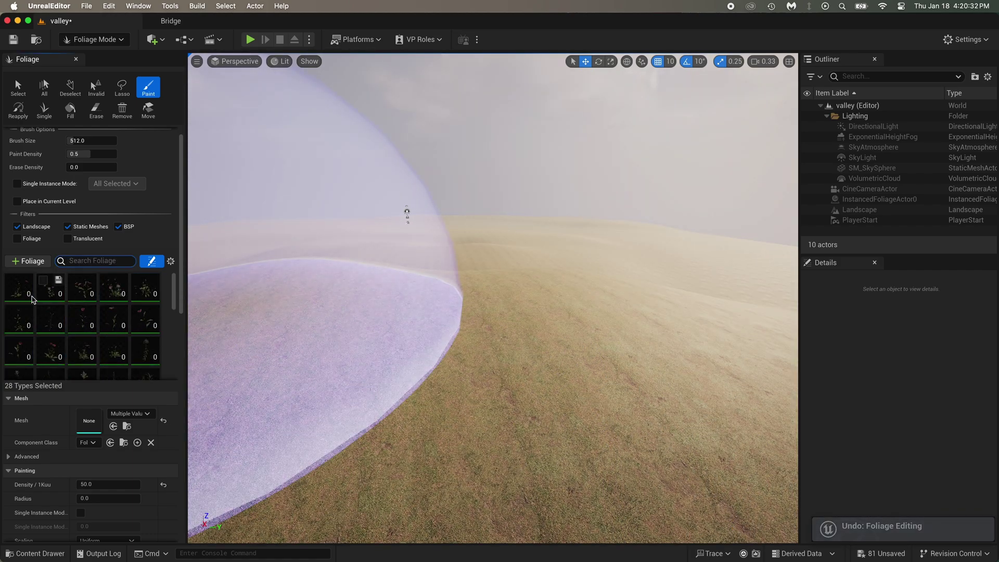
left_click(32, 298)
scroll(171, 354, "down", 5)
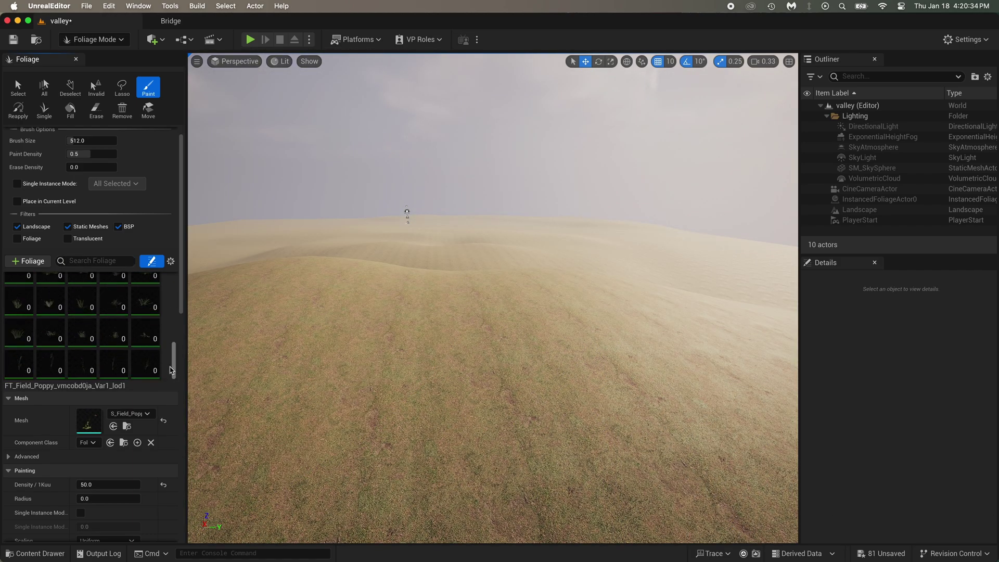
left_click(141, 370, "shift")
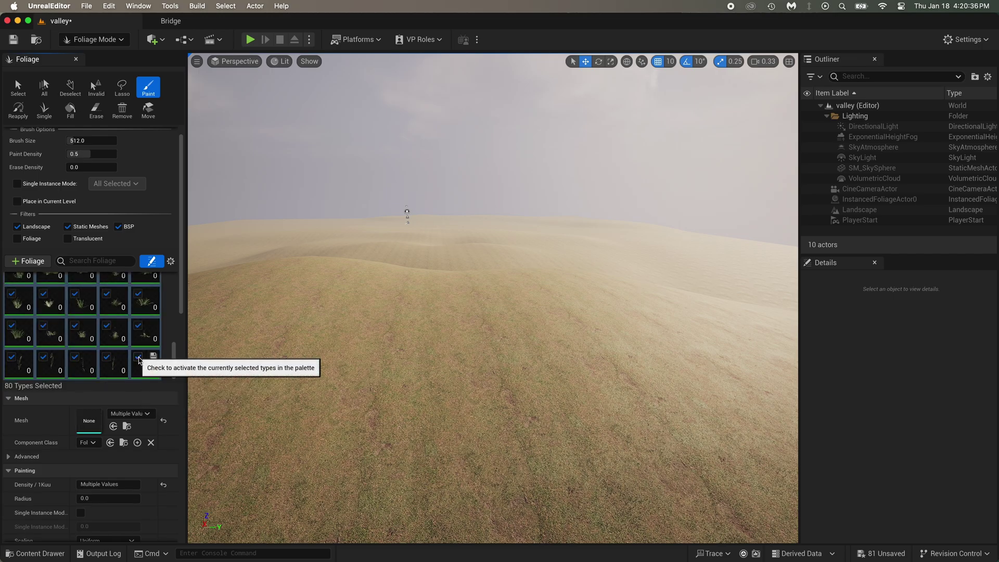
Step: Try painting a patch of all the selected flower and grass types on the hill and inspect it up close and from above
left_click(449, 301)
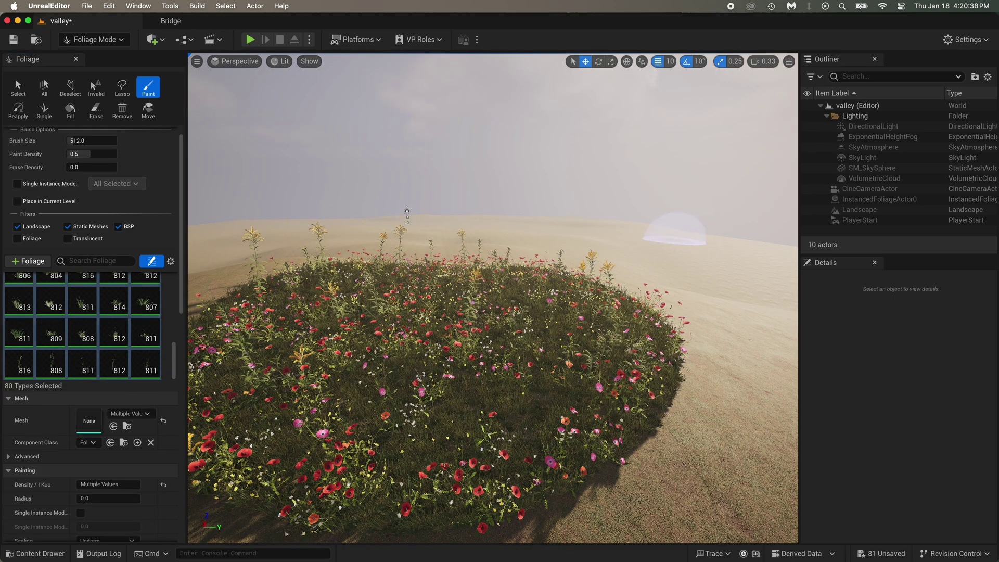
key("w")
right_click_drag(676, 246, 677, 245)
key("q")
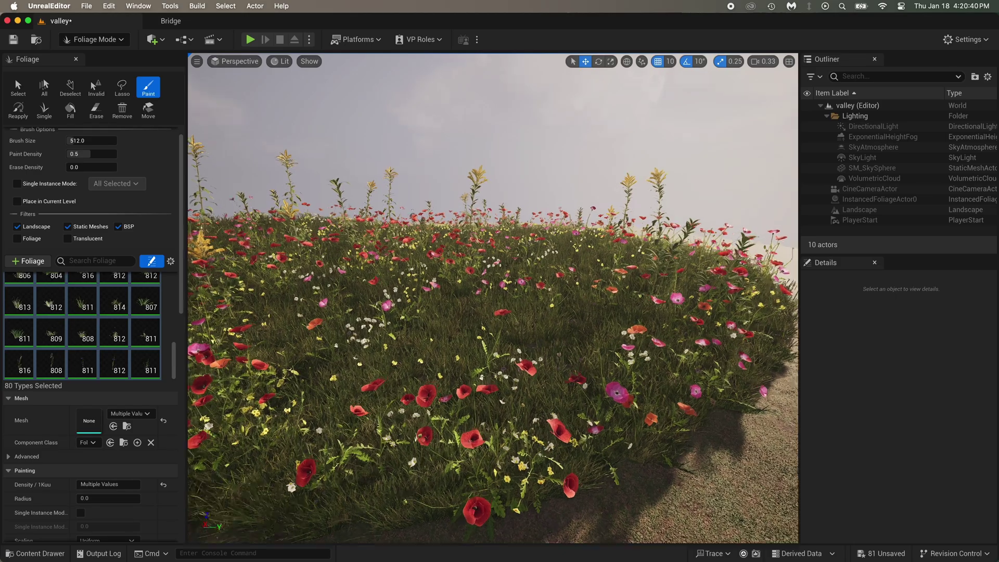
scroll(557, 258, "down", 8)
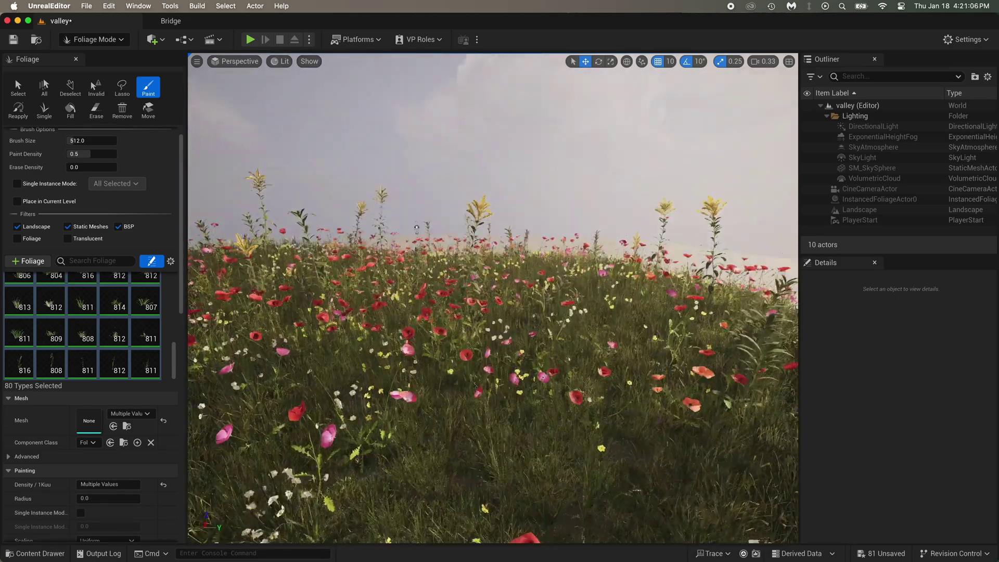
key("s")
right_click_drag(493, 298, 493, 355)
scroll(493, 297, "down", 5)
scroll(493, 298, "down", 3)
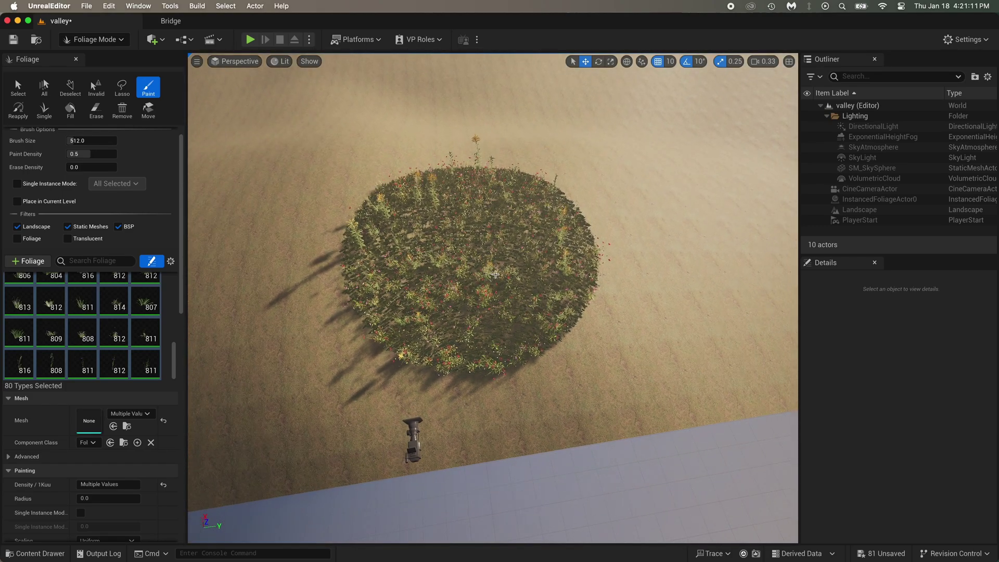
Step: Check the painted patch through the CineCameraActor view, return to the perspective view, and erase the whole patch
left_click(235, 61)
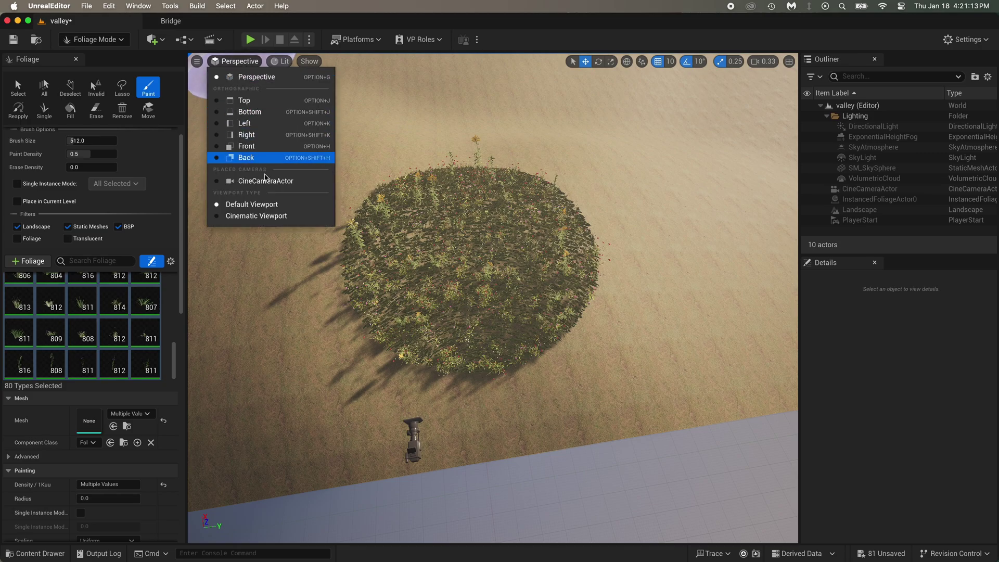
left_click(260, 181)
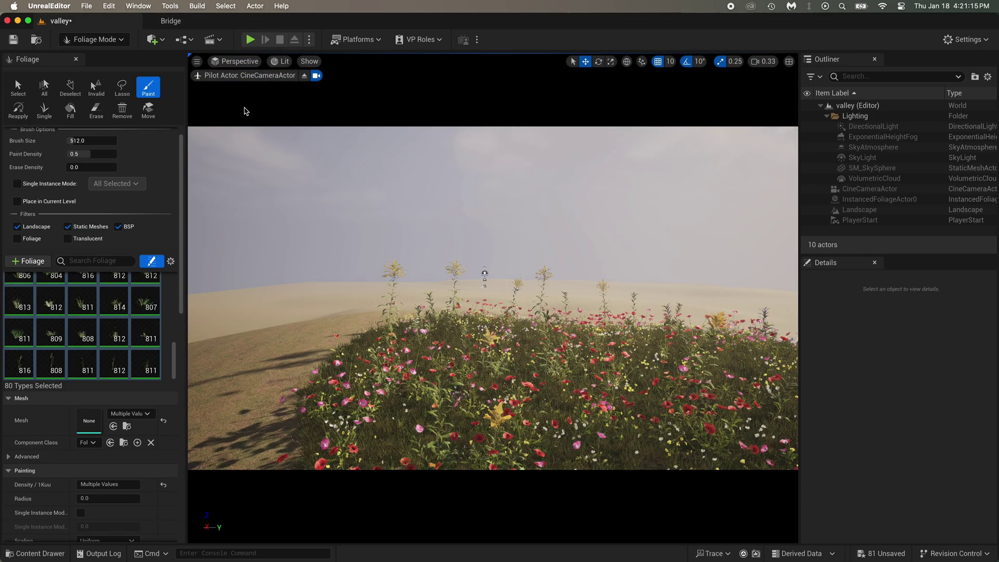
left_click(304, 76)
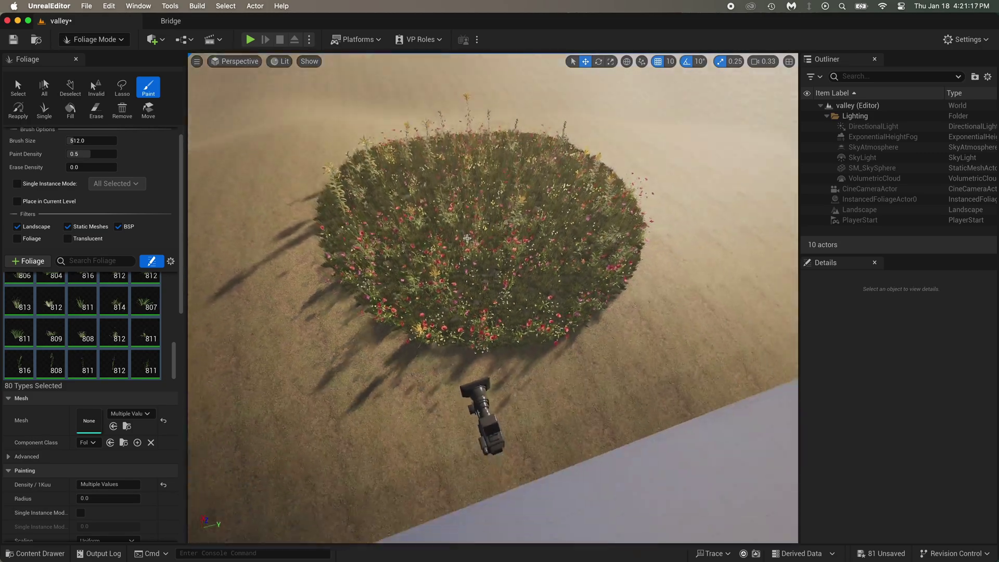
left_click(95, 114)
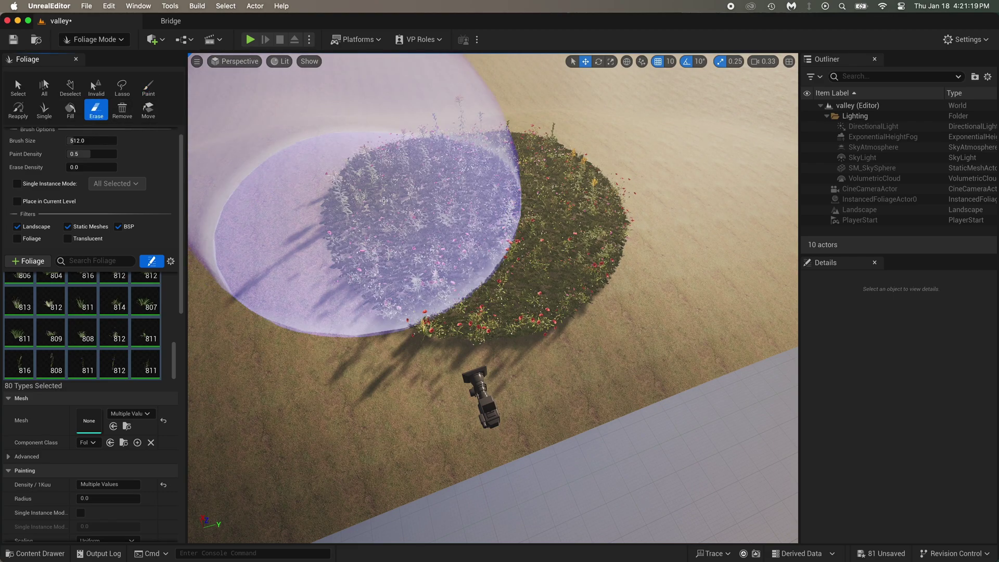
left_click_drag(357, 225, 529, 232)
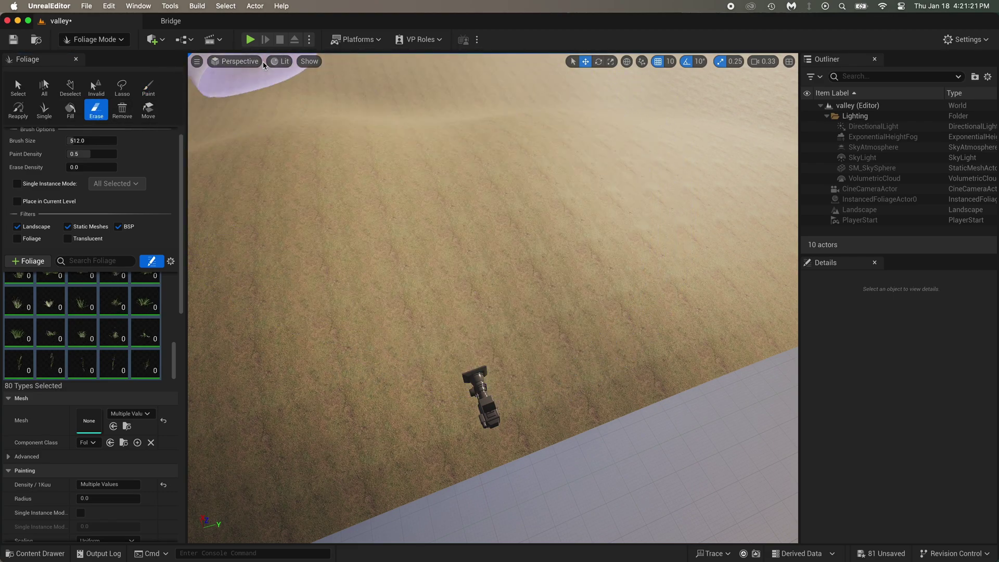
Step: Through the CineCameraActor view, paint all the flower and grass types across the foreground hill with the 512 brush
left_click(235, 61)
left_click(279, 180)
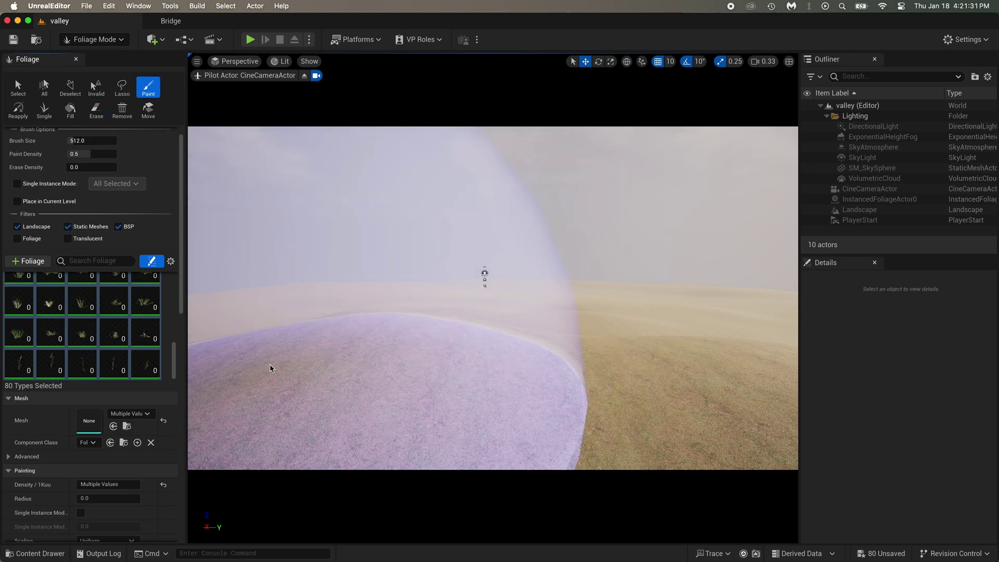
mouse_move(282, 355)
left_mouse_down()
mouse_move(623, 338)
mouse_move(594, 358)
mouse_move(601, 352)
mouse_move(557, 307)
mouse_move(551, 275)
left_mouse_up()
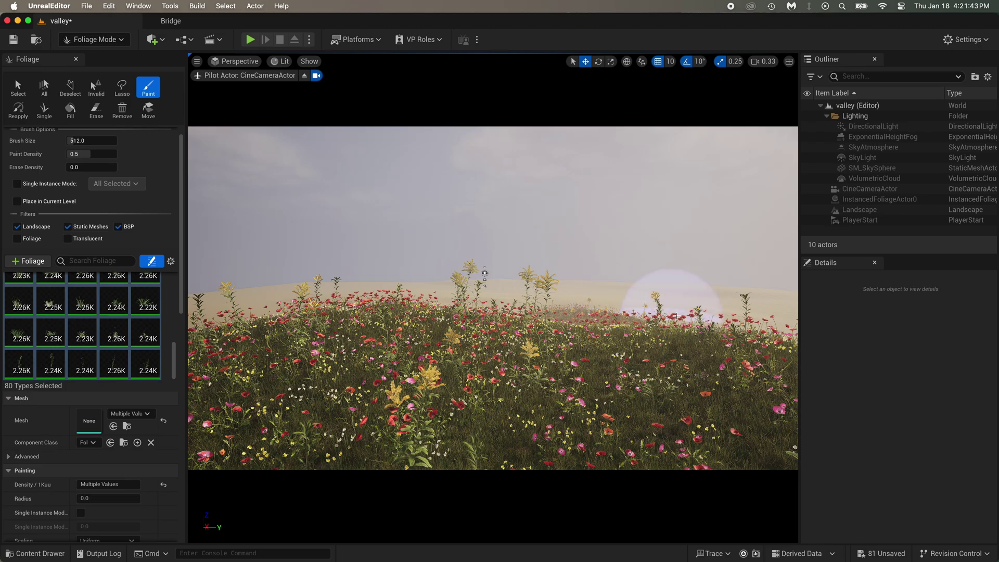
mouse_move(687, 318)
left_mouse_down()
mouse_move(760, 281)
mouse_move(209, 306)
left_mouse_up()
Step: Increase the foliage brush size to about 1100 and paint all the types over the distant hills along the horizon
left_click_drag(70, 140, 82, 139)
mouse_move(265, 294)
left_mouse_down()
mouse_move(319, 296)
mouse_move(312, 284)
mouse_move(253, 293)
mouse_move(361, 279)
left_mouse_up()
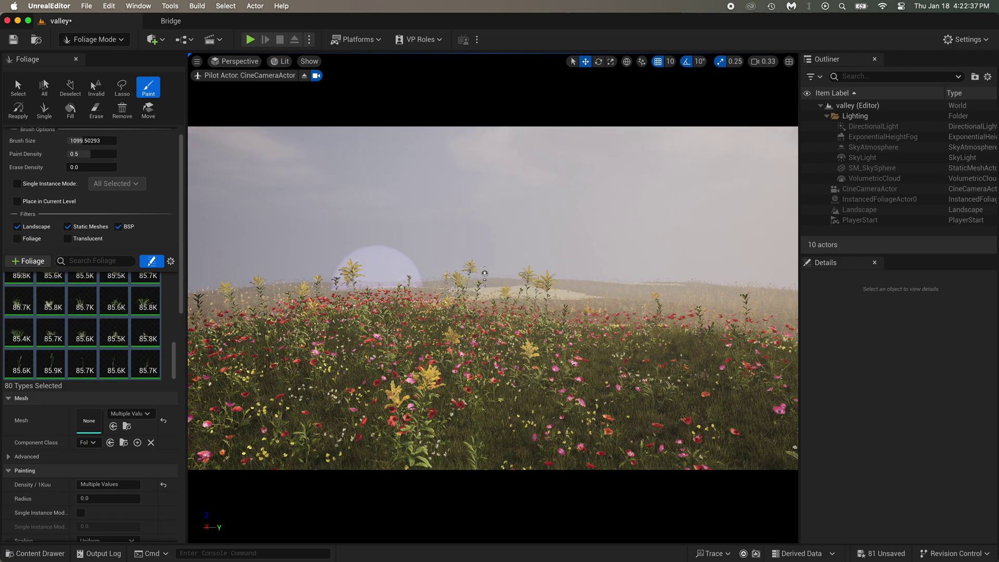
mouse_move(604, 292)
left_mouse_down()
mouse_move(460, 265)
mouse_move(677, 288)
left_mouse_up()
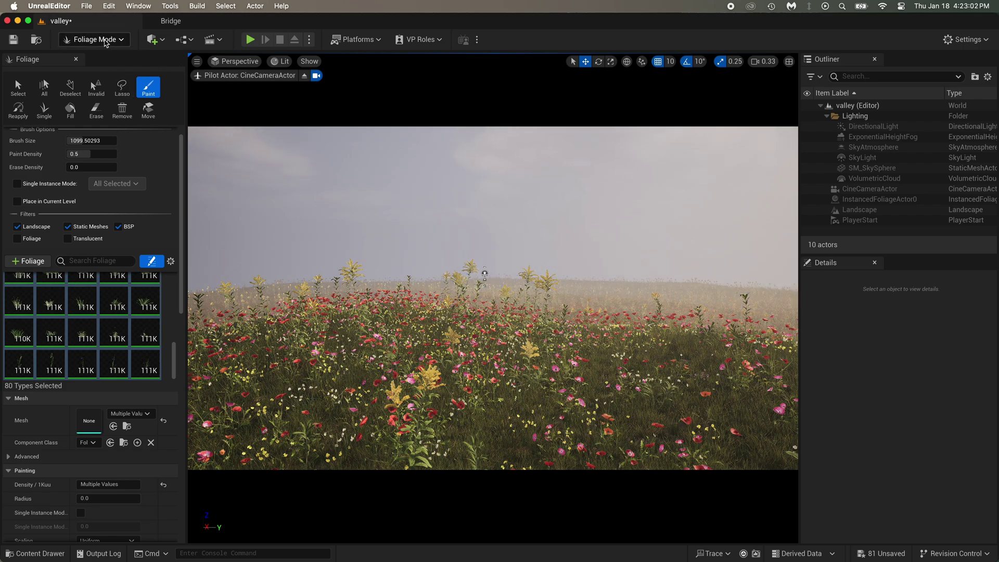
Step: Switch from Foliage Mode to Selection Mode and save the level
left_click(105, 40)
left_click(93, 59)
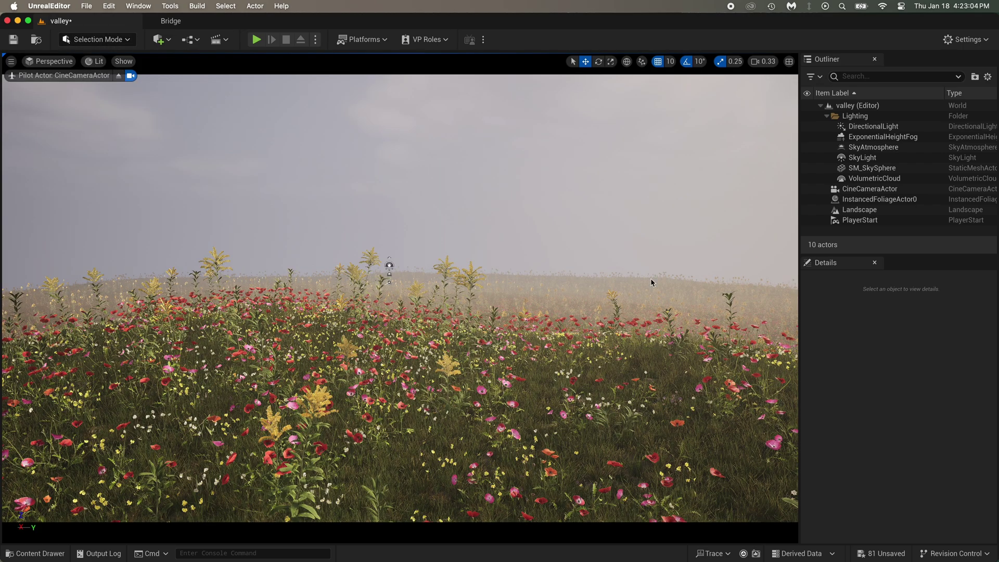
key("super+s")
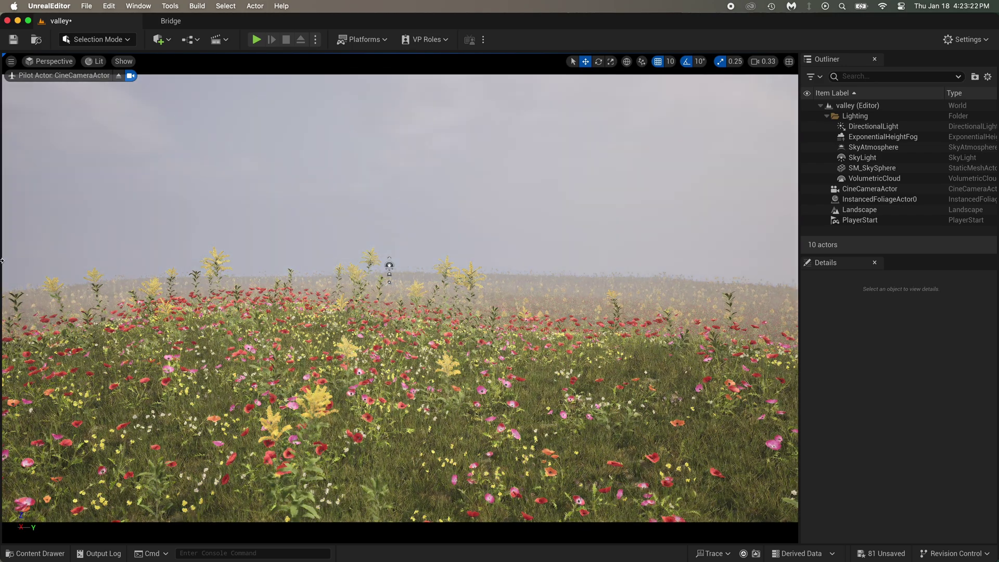
Step: Adjust the sun's direction and reframe the piloted cine camera closer to the flowers
key("super+l")
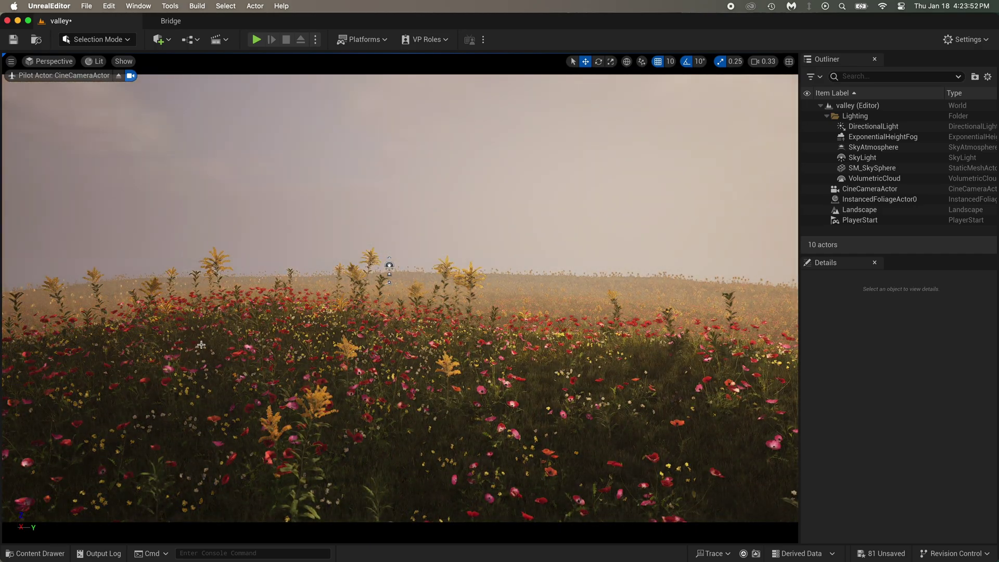
mouse_move(202, 344)
right_mouse_down()
mouse_move(225, 334)
mouse_move(217, 331)
right_mouse_up()
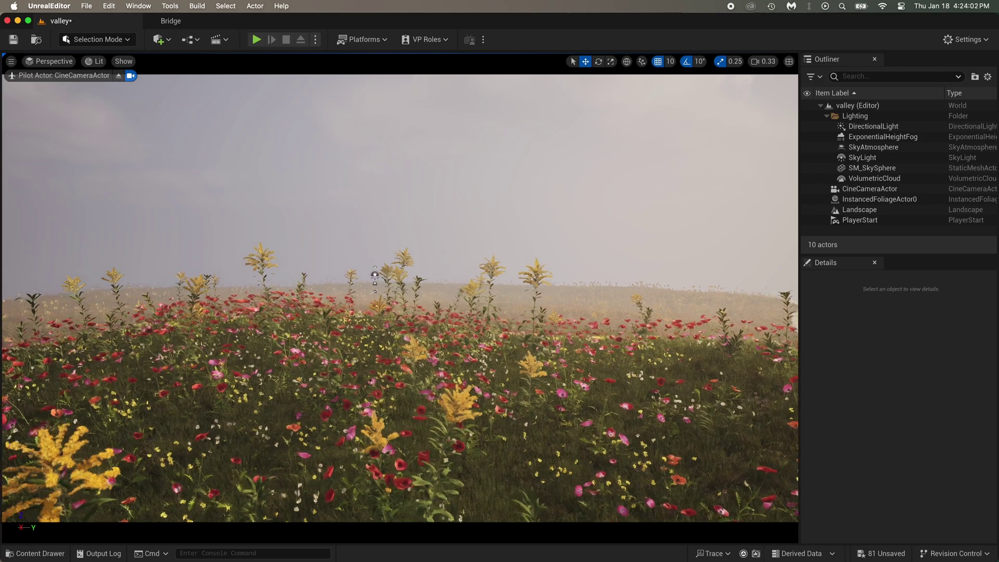
mouse_move(579, 296)
right_mouse_down()
mouse_move(572, 286)
mouse_move(579, 296)
right_mouse_up()
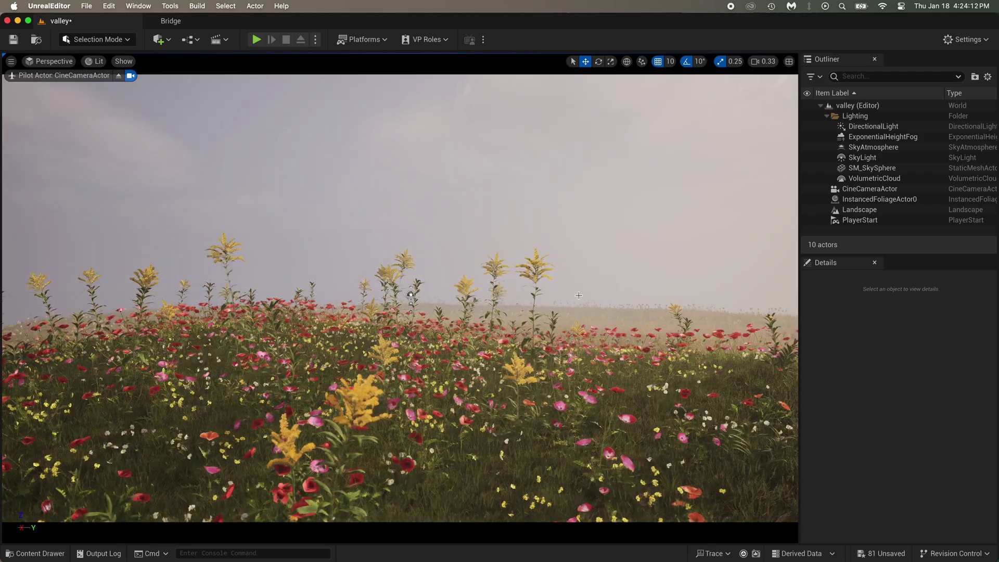
Step: Select the ExponentialHeightFog, try a different Fog Height Falloff, and reset it to its default
left_click(890, 136)
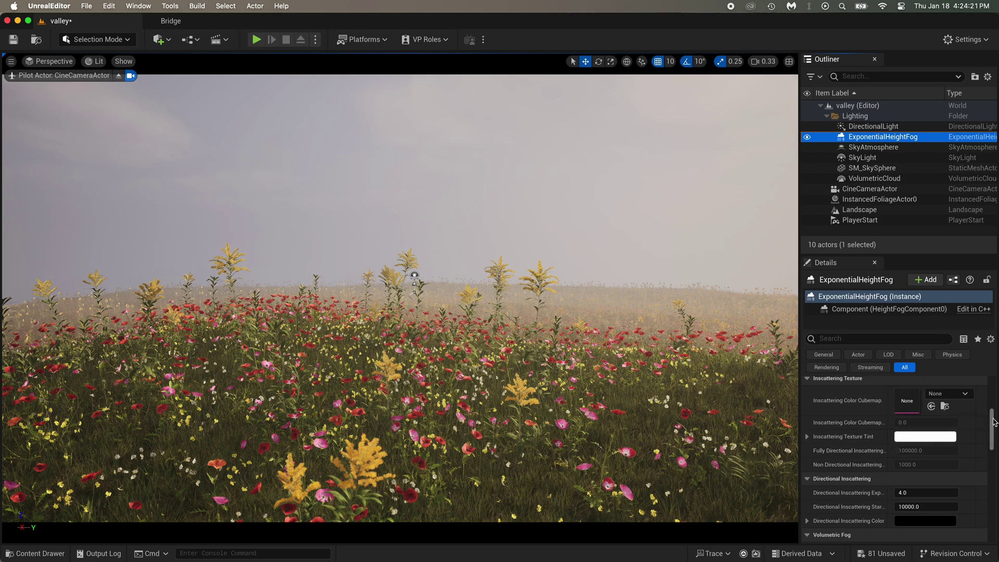
left_click_drag(993, 423, 993, 392)
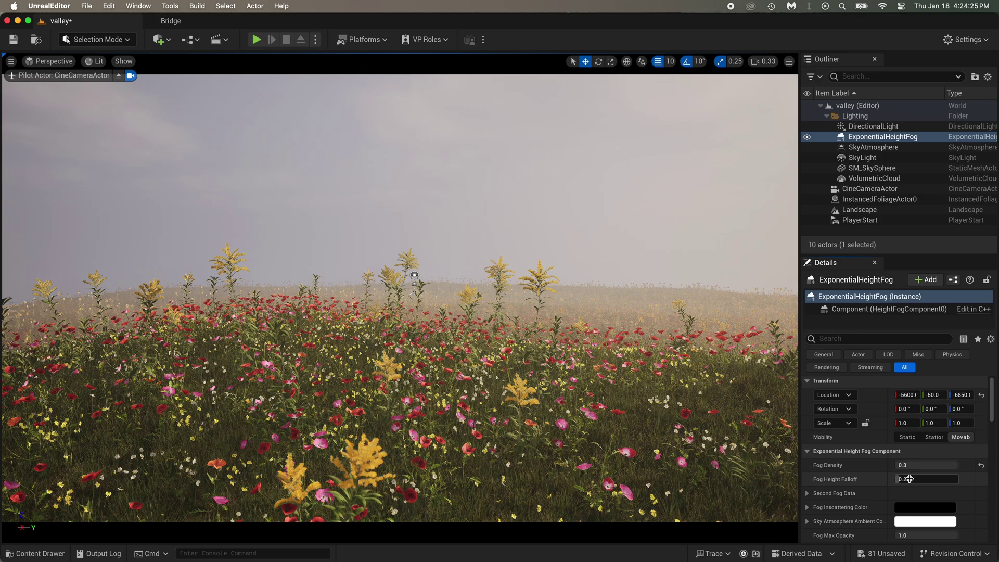
mouse_move(904, 479)
left_mouse_down()
mouse_move(955, 479)
mouse_move(898, 478)
mouse_move(910, 479)
left_mouse_up()
left_click(981, 479)
Step: Try a Fog Density of 0.1 for the height fog, and settle on 0.2
left_click(938, 465)
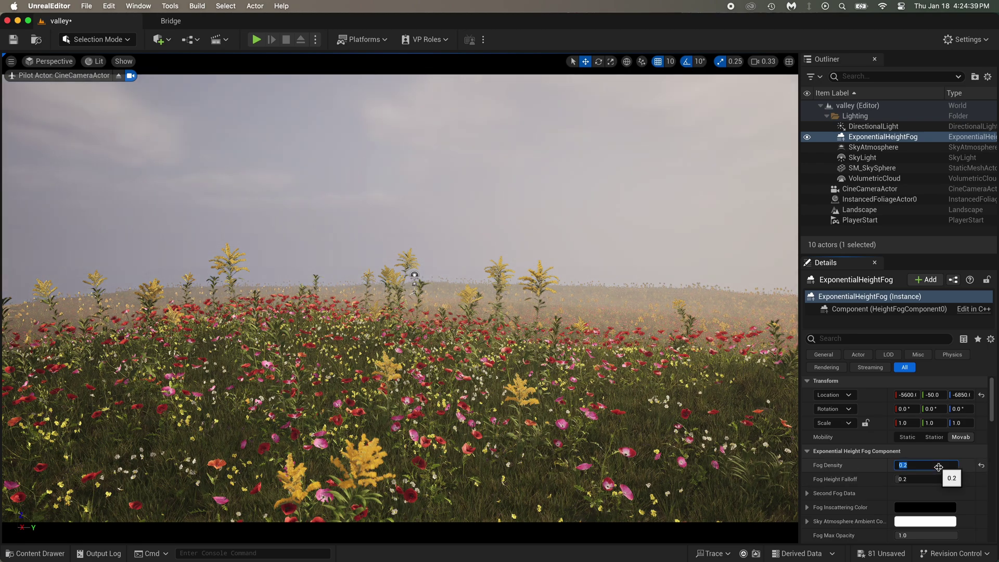
type(".1")
key("Return")
type(".2")
key("Return")
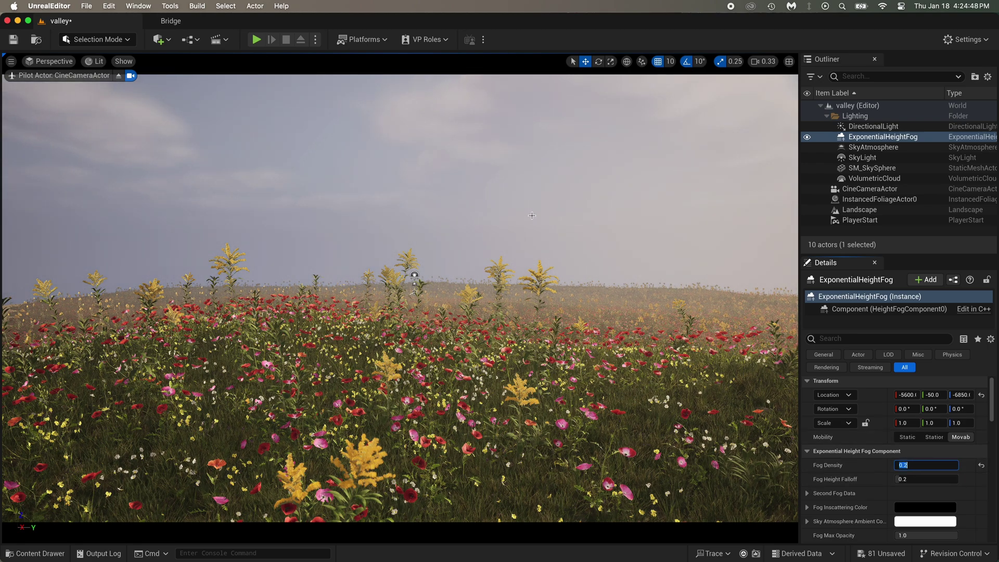
Step: Reframe the piloted cine camera so a large yellow flower sits in the near foreground
left_click(400, 235)
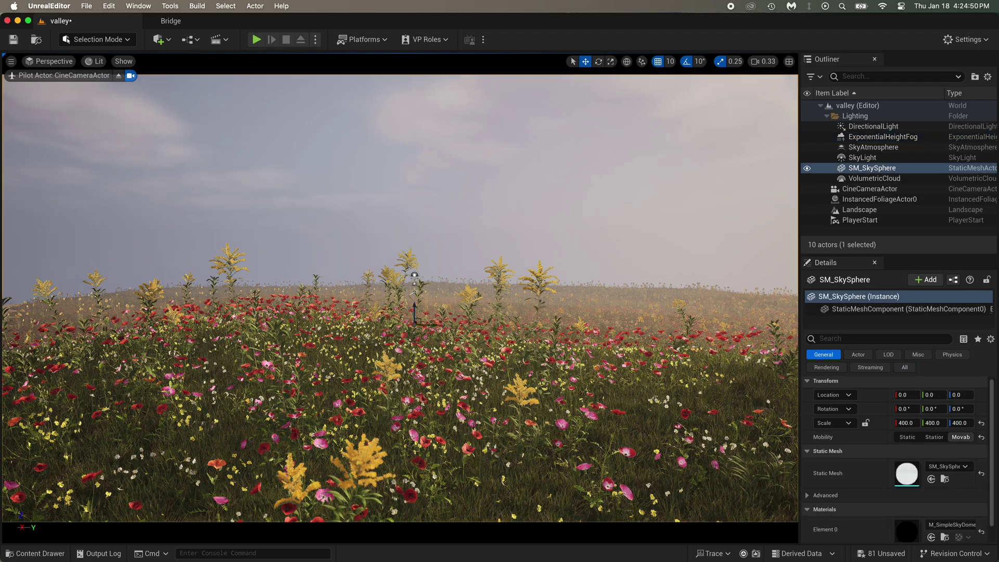
middle_click_drag(399, 234, 542, 215)
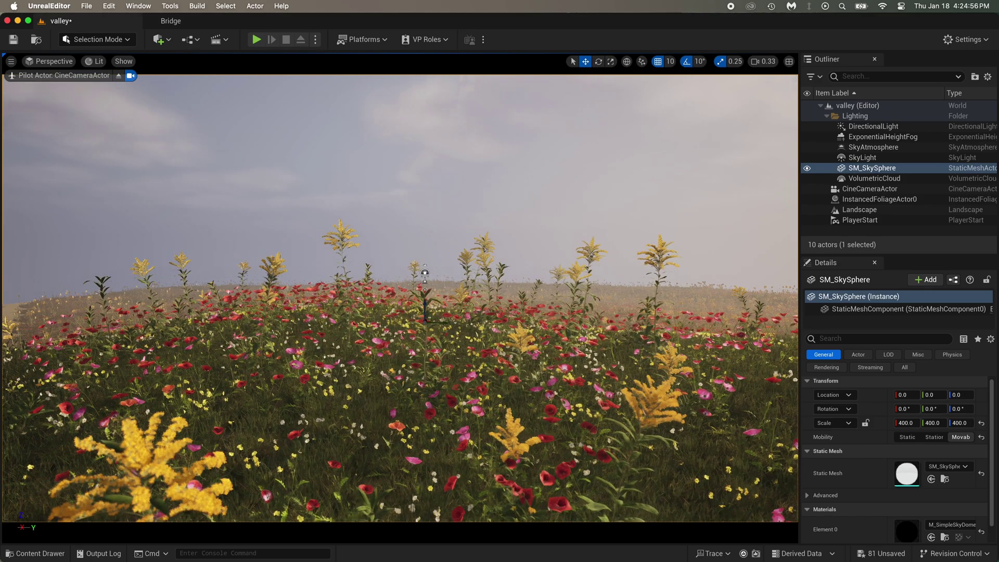
mouse_move(542, 215)
right_mouse_down()
mouse_move(581, 211)
mouse_move(542, 215)
right_mouse_up()
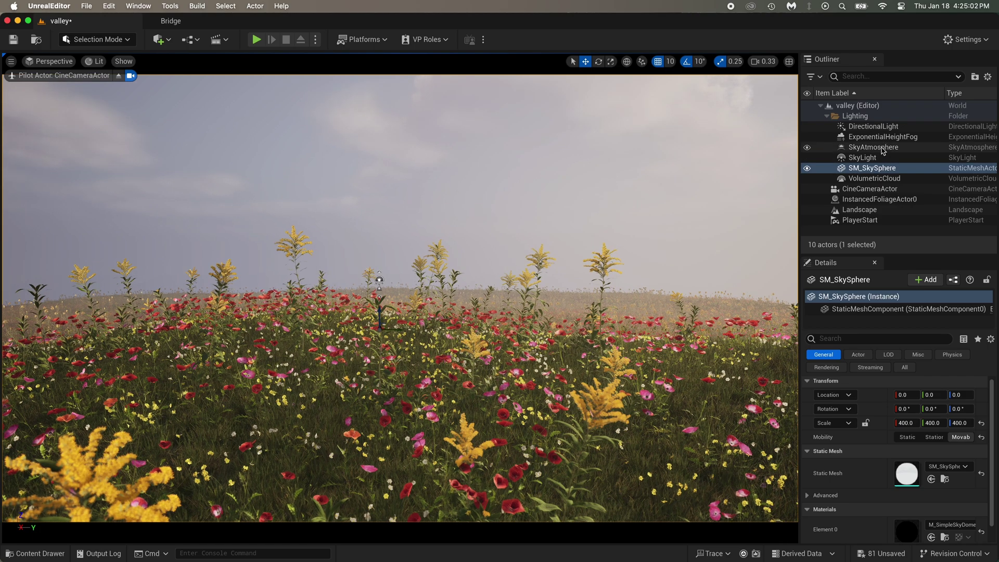
Step: Select the CineCameraActor, try its default focal length of 35, and adjust the framing
left_click(878, 190)
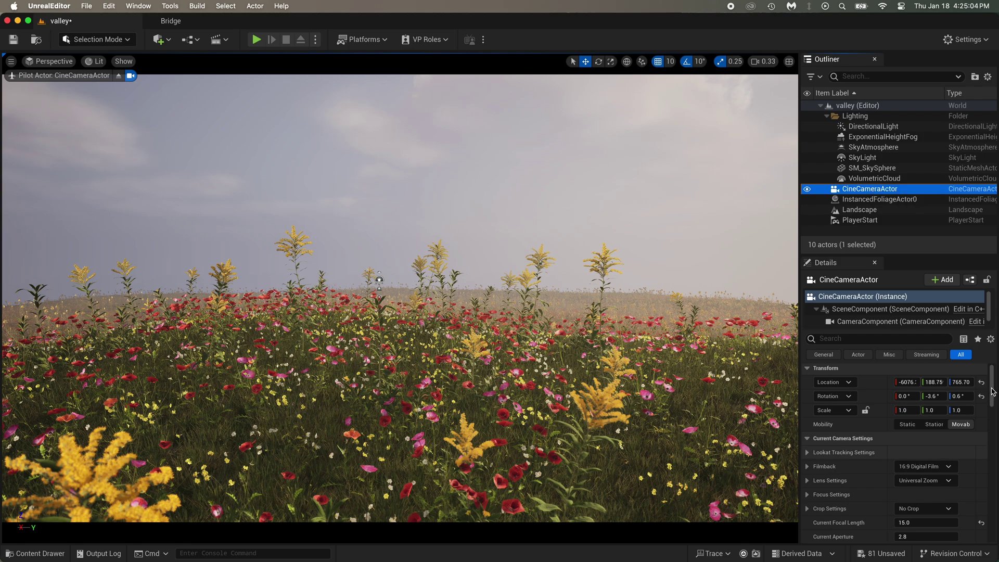
left_click_drag(992, 392, 993, 407)
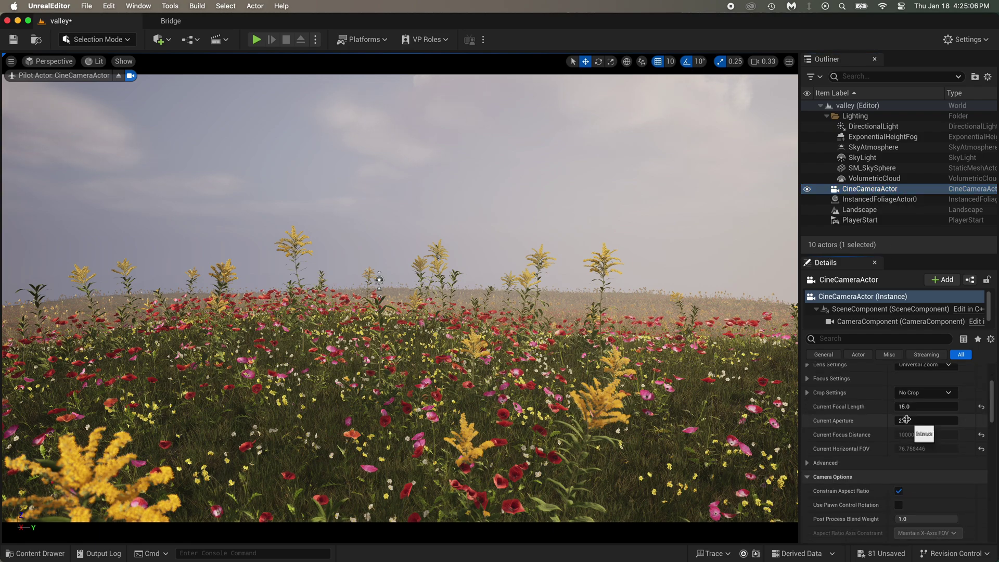
left_click(982, 408)
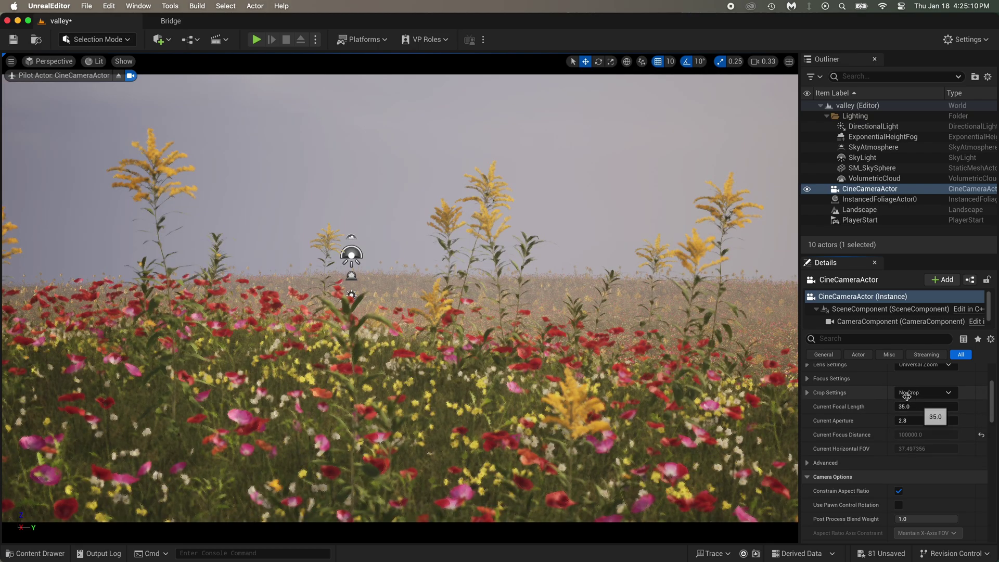
left_click_drag(597, 275, 600, 374)
Step: Try a focal length of 105 on the cine camera, adjust the framing, and reset the focal length to its default
left_click(935, 407)
type("105")
key("Return")
left_click_drag(379, 270, 380, 333)
left_click(982, 407)
Step: Set the cine camera's focal length to 15 and reframe low on the flower hill with a yellow bloom close to the lens
left_click(928, 406)
type("15")
key("Return")
right_click_drag(519, 297, 553, 263)
key("w")
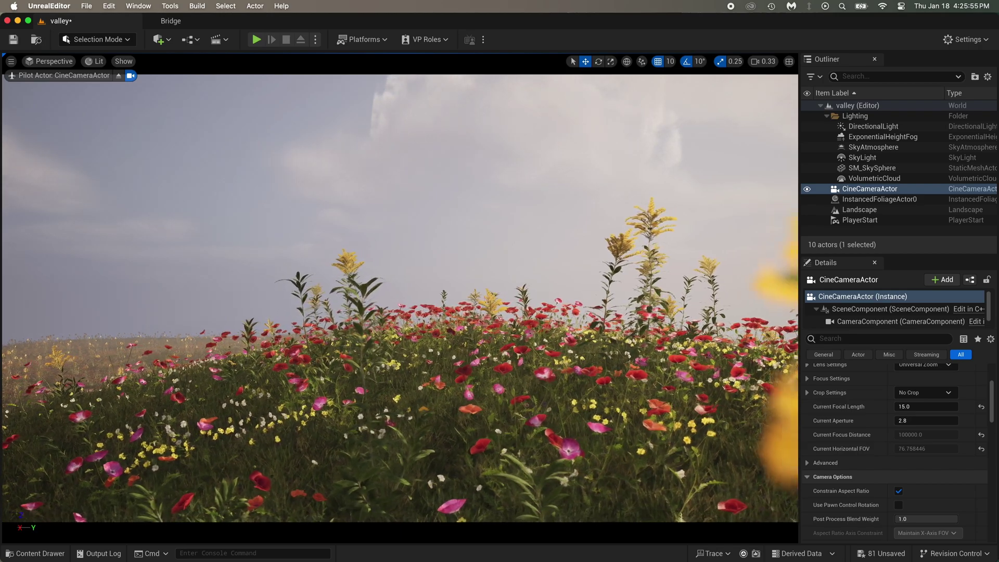
key("d")
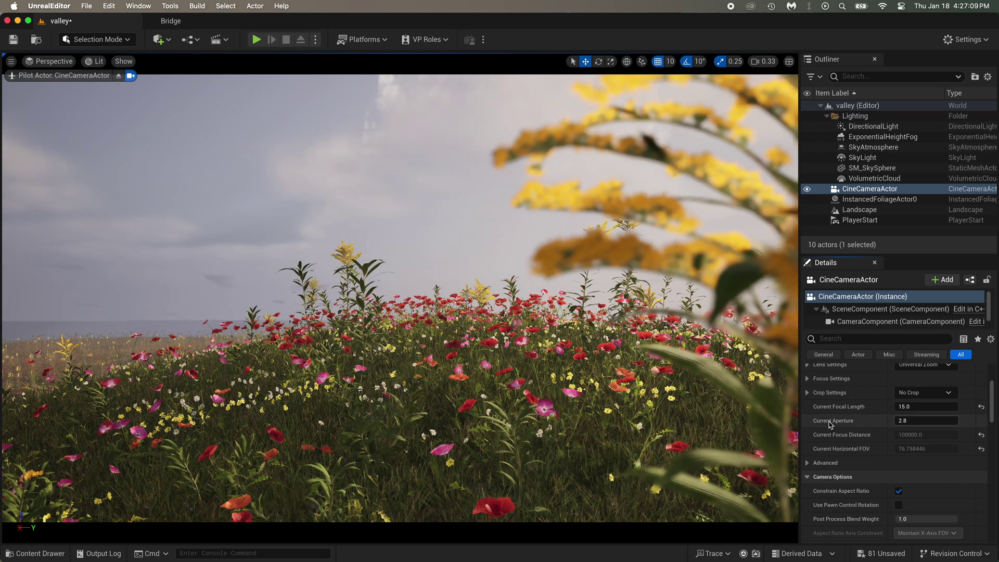
Step: Try a Current Aperture of 1.2 on the cine camera and reset it to its default
type("1.2")
key("Return")
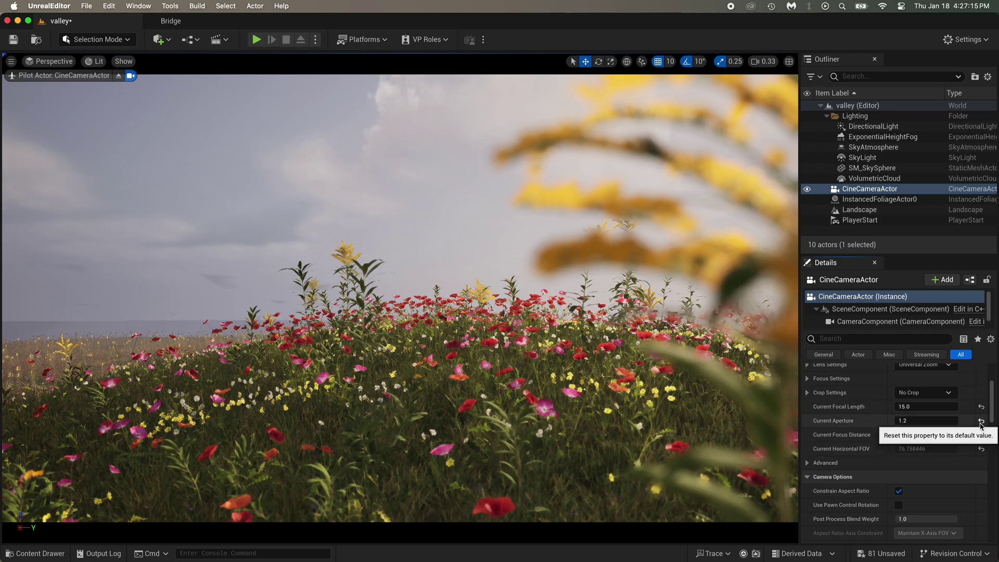
left_click(981, 421)
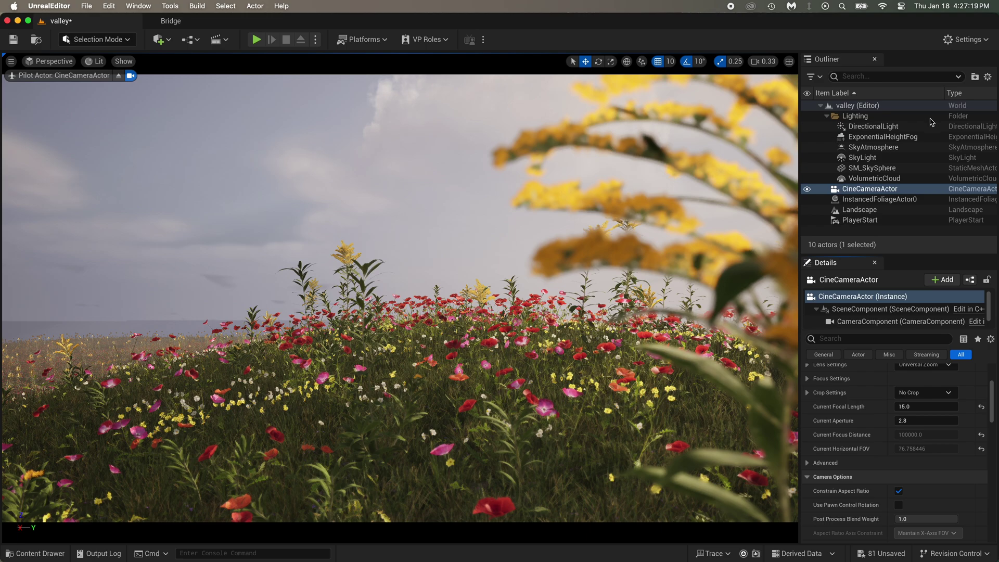
Step: Try Fog Density values of 0.5, 0.2, 0.3 and 0.4 on the ExponentialHeightFog and save the level
left_click(878, 139)
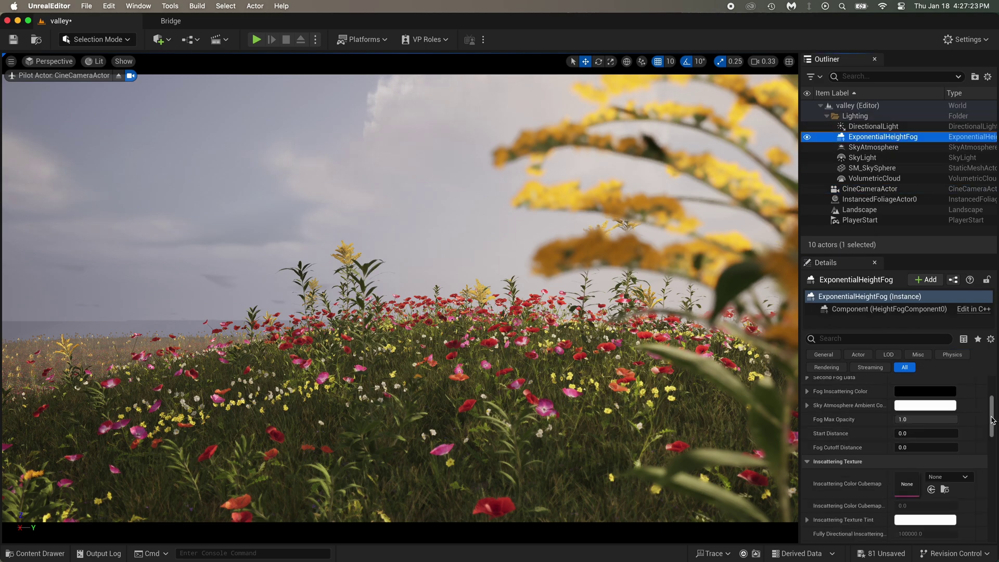
left_click_drag(993, 420, 988, 402)
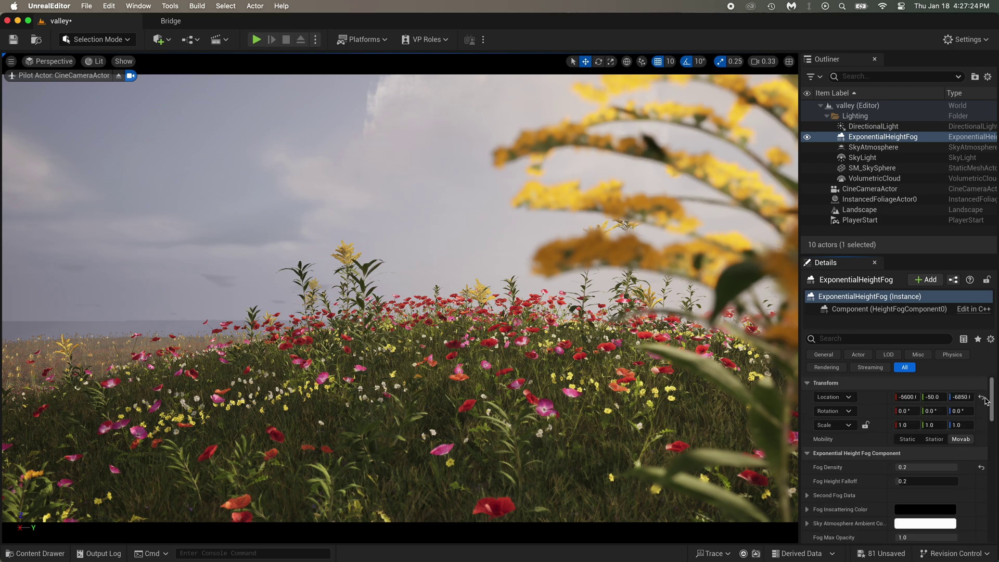
left_click(920, 469)
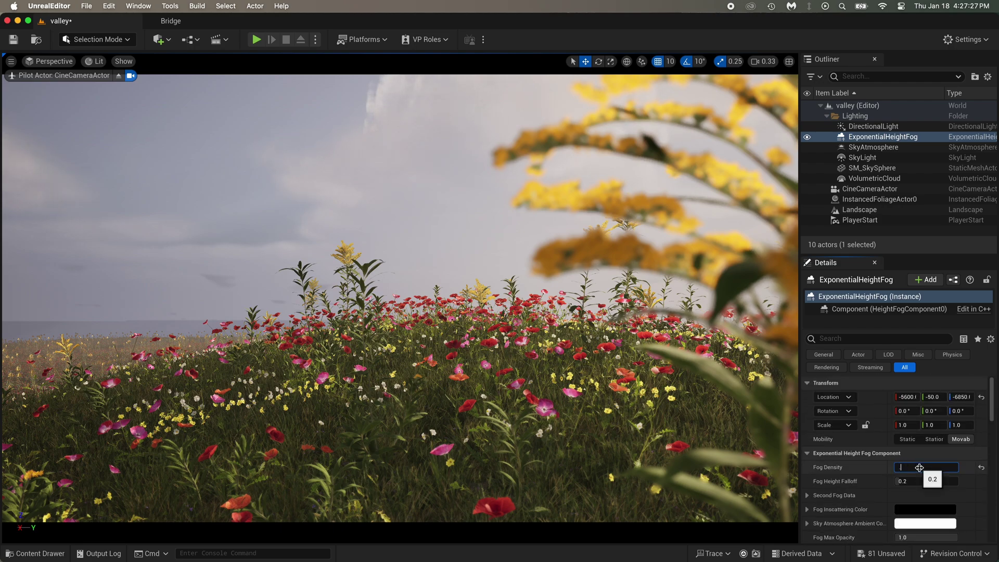
type("0.5")
key("Return")
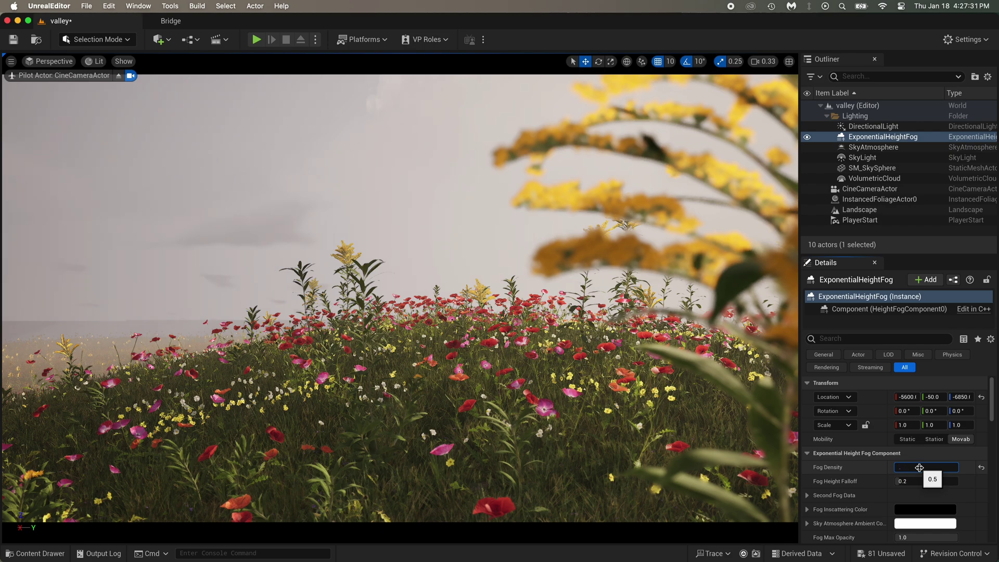
type(".2")
key("Return")
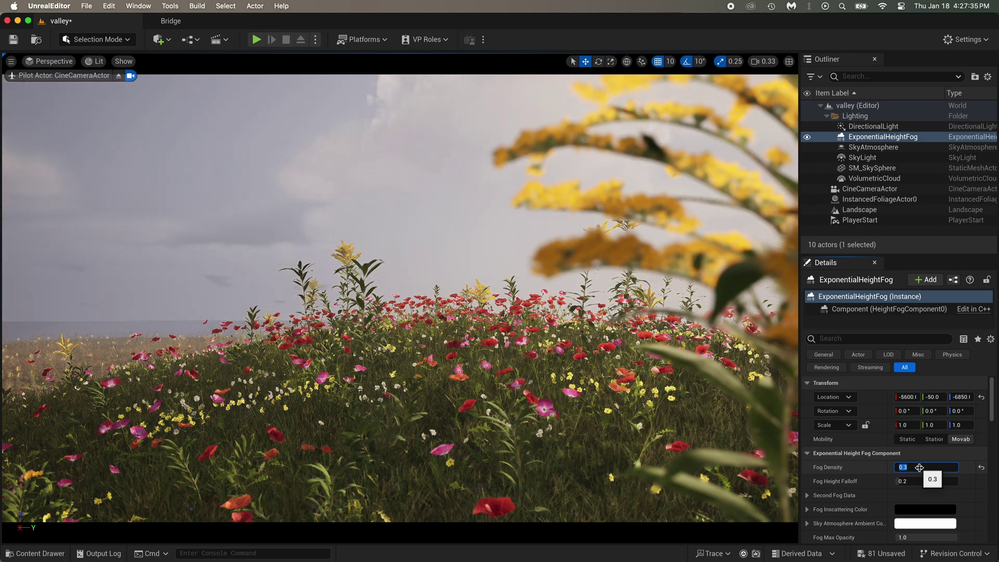
key("super+s")
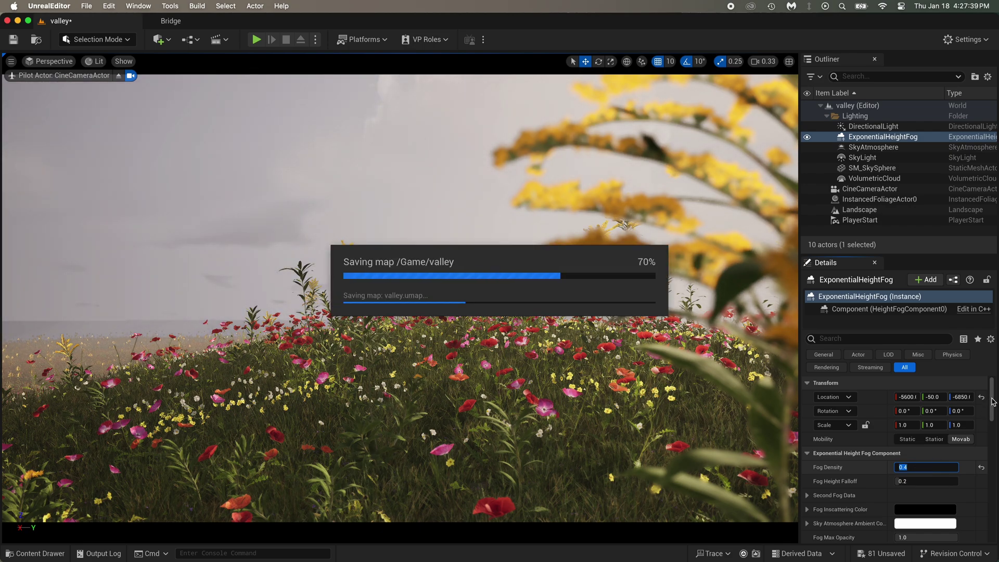
Step: Try different sun positions in the camera view, bringing the sun down to a low, warm sunset angle
left_click(204, 262)
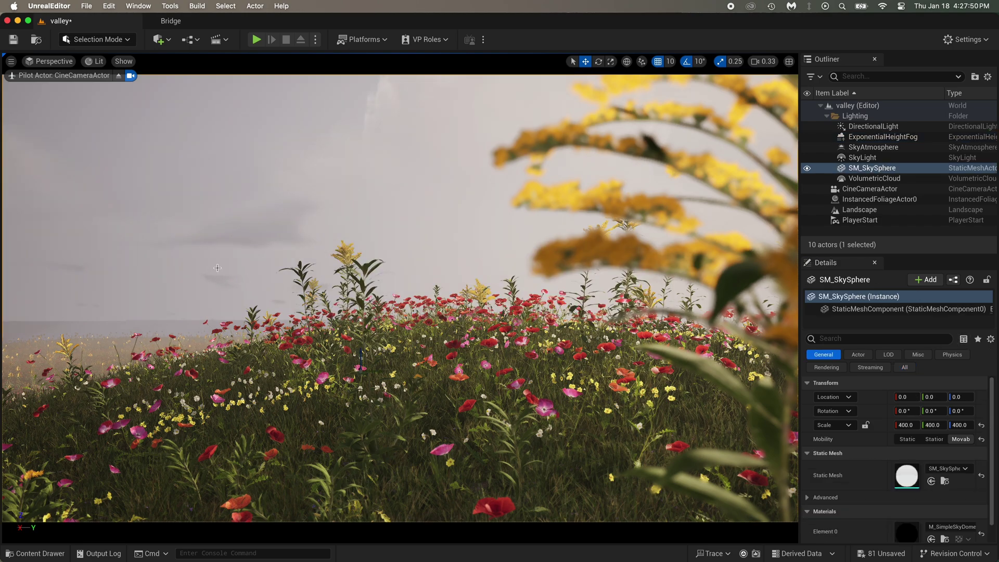
key("ctrl+l")
key("ctrl+l")
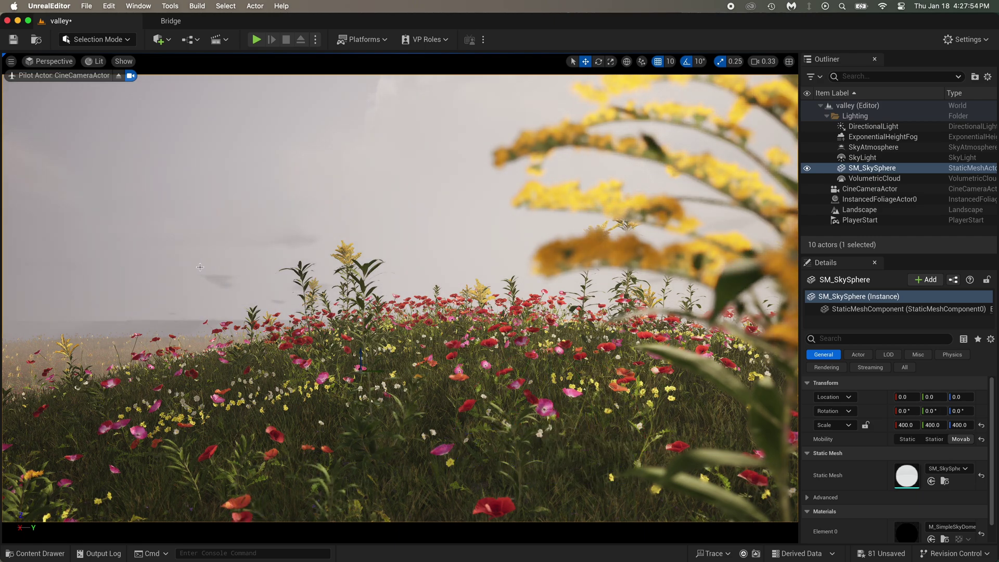
key("ctrl+l")
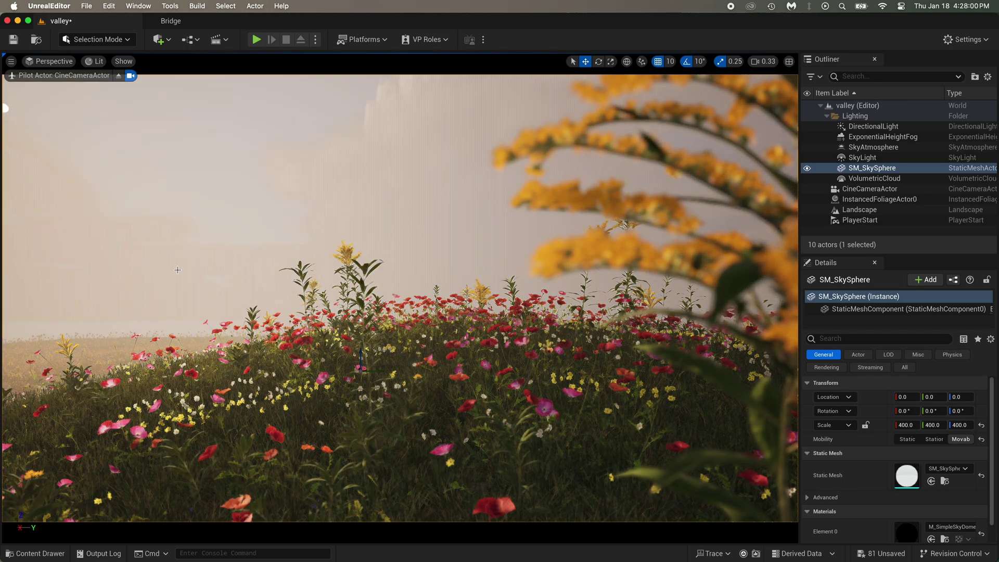
key("ctrl+l")
key("ctrl+l")
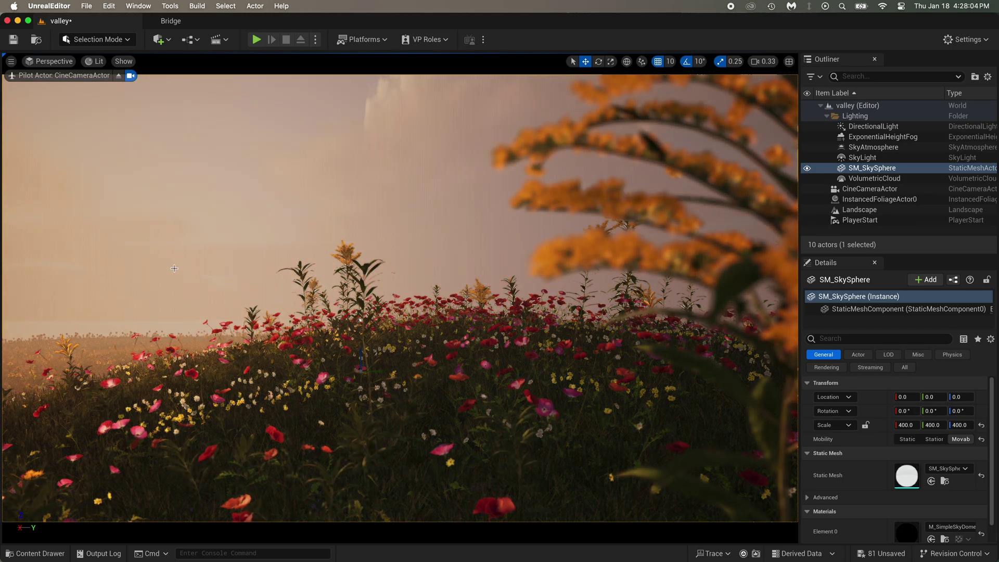
Step: Reposition the sun for bright, hazy daylight from the left, keeping the sun disc just outside the camera frame
key("ctrl+l")
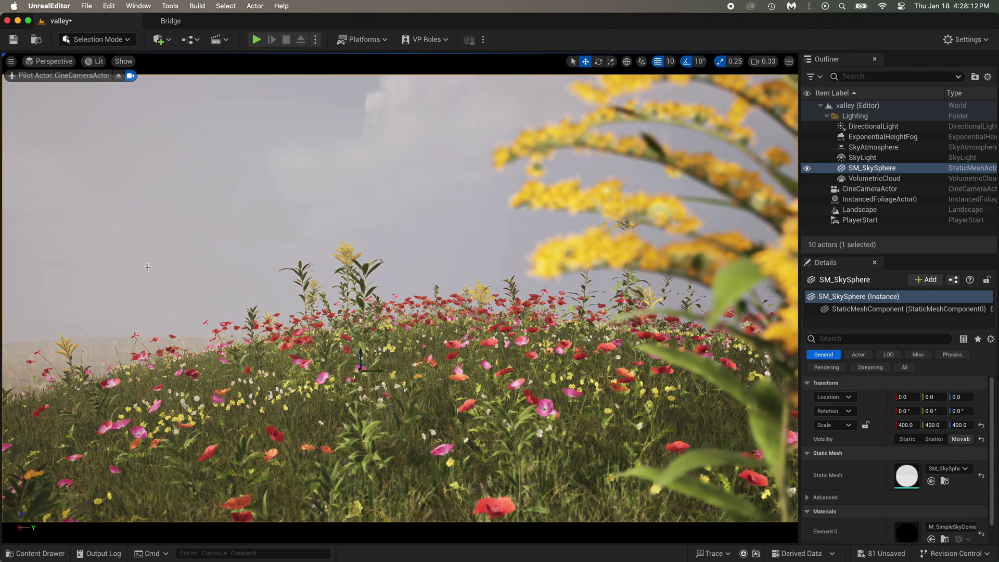
key("ctrl+l")
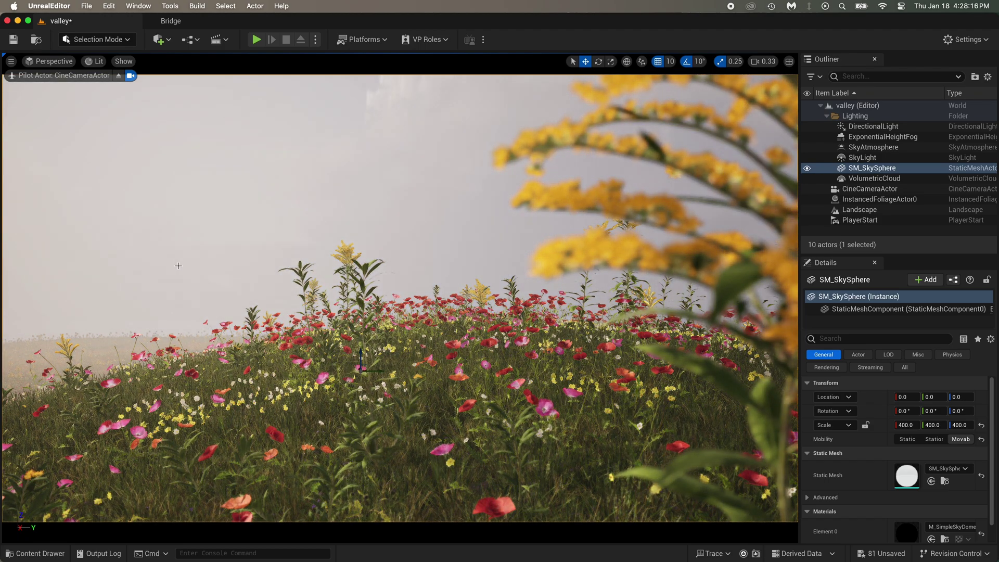
key("ctrl+l")
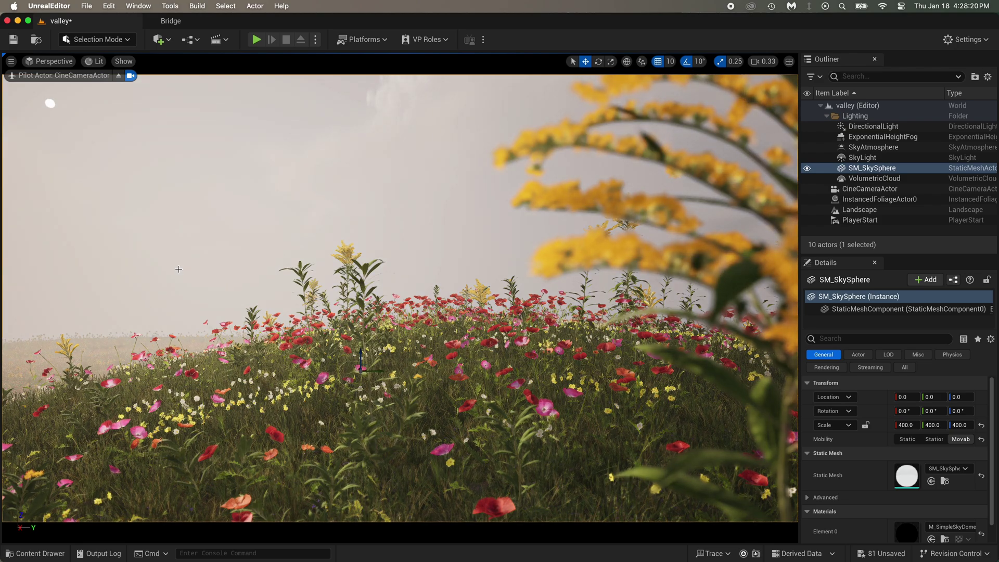
key("ctrl+l")
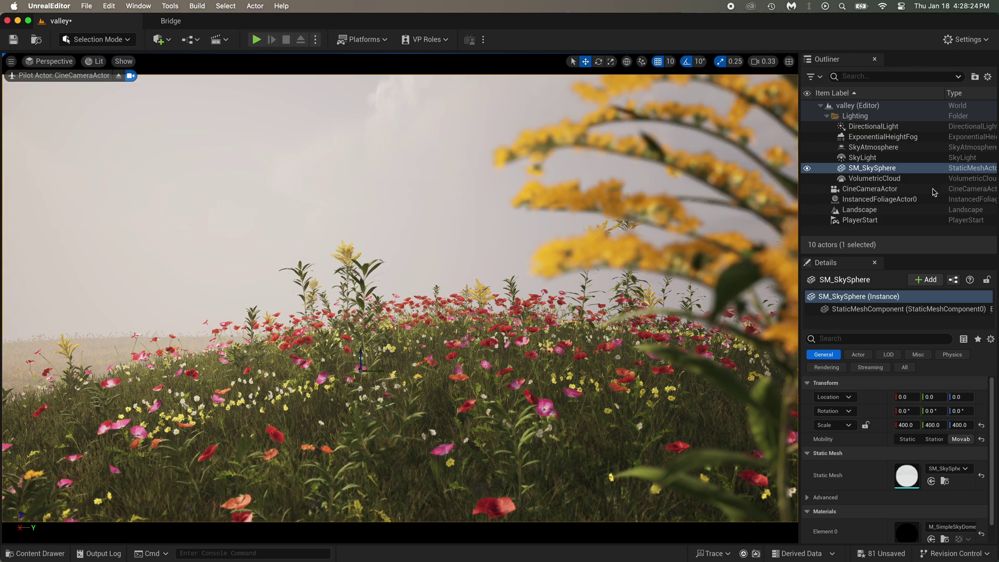
Step: Set the ExponentialHeightFog's Fog Density to 0.2 and save the level
left_click(884, 136)
left_click(874, 127)
left_click(883, 136)
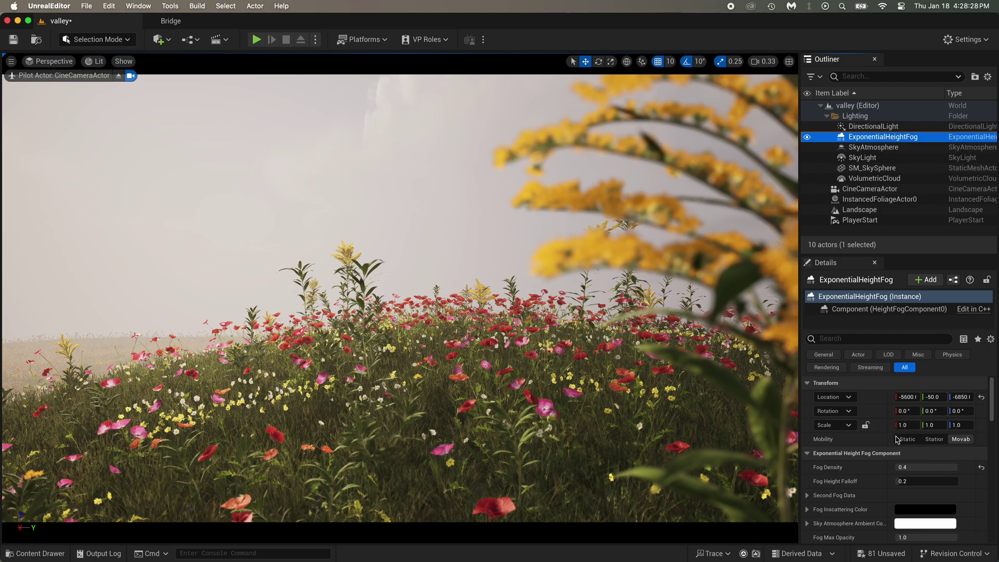
left_click(929, 468)
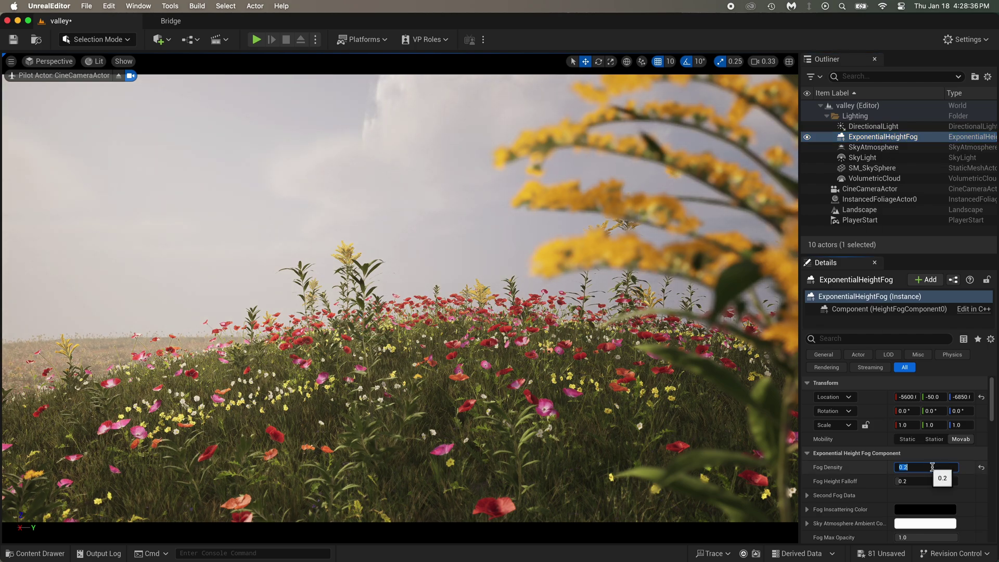
key("super+s")
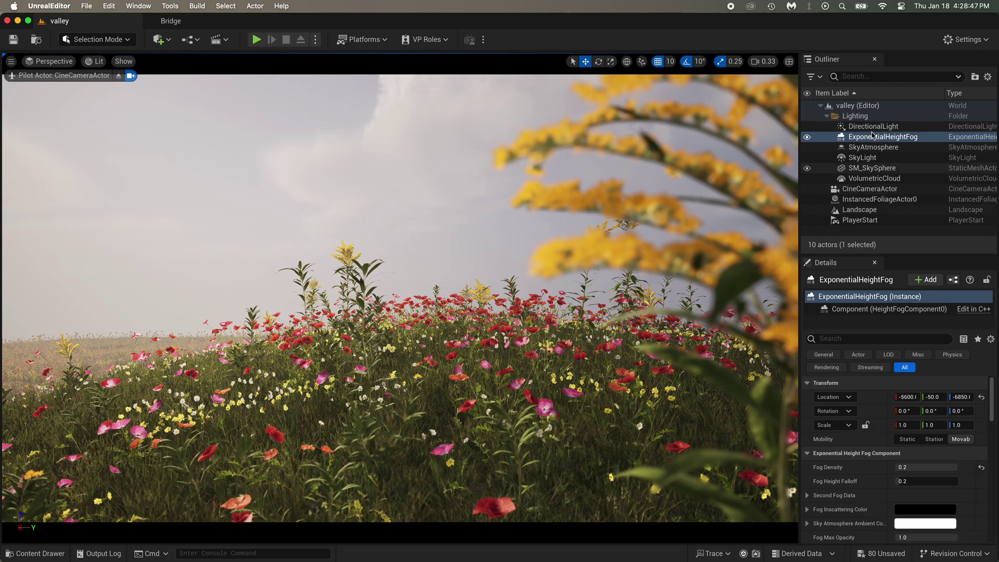
Step: Set the VolumetricCloud's Layer Bottom Altitude to about 11.6 and its Layer Height to about 6.8
left_click(871, 179)
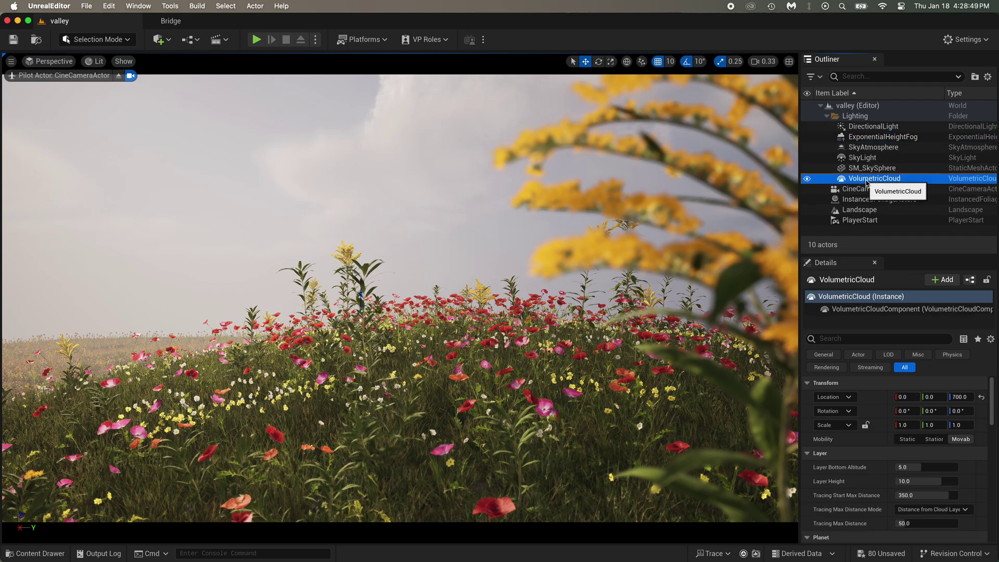
left_click_drag(916, 467, 939, 467)
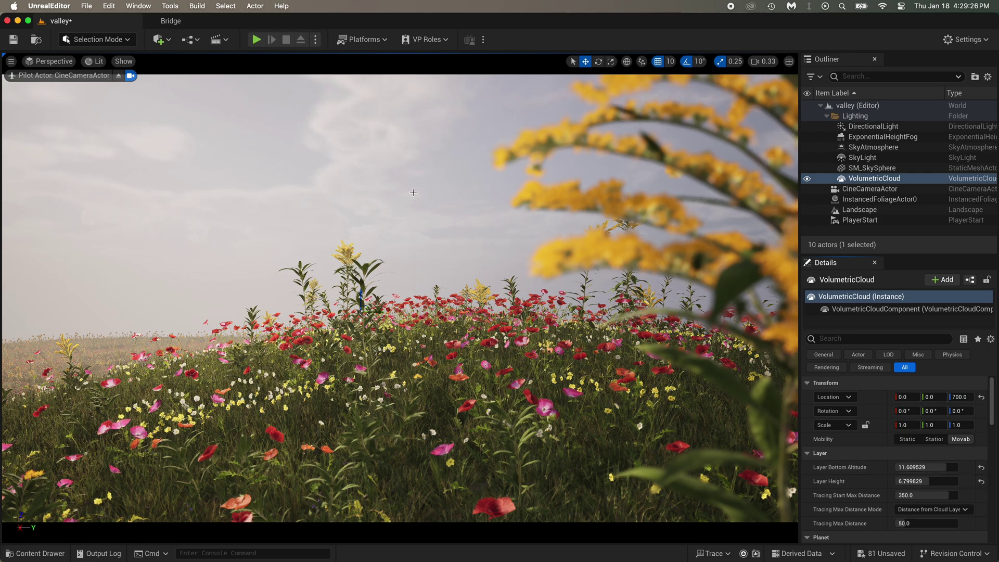